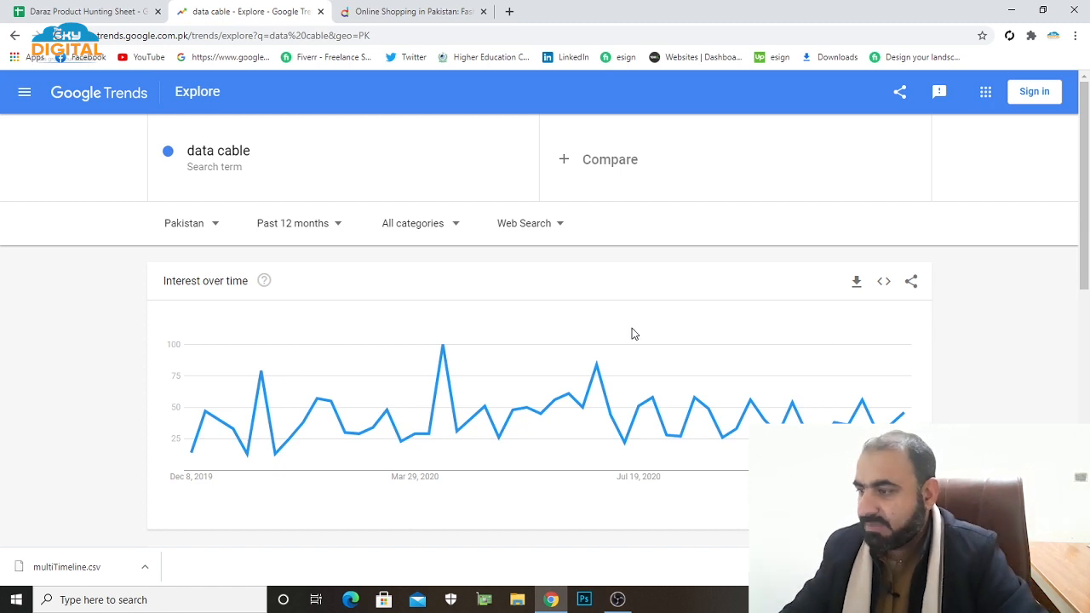
Switch to the Daraz Product Hunting Sheet and enter "Mobile and tablets" as the category.
{"action": "left_click", "coordinate": [85, 11]}
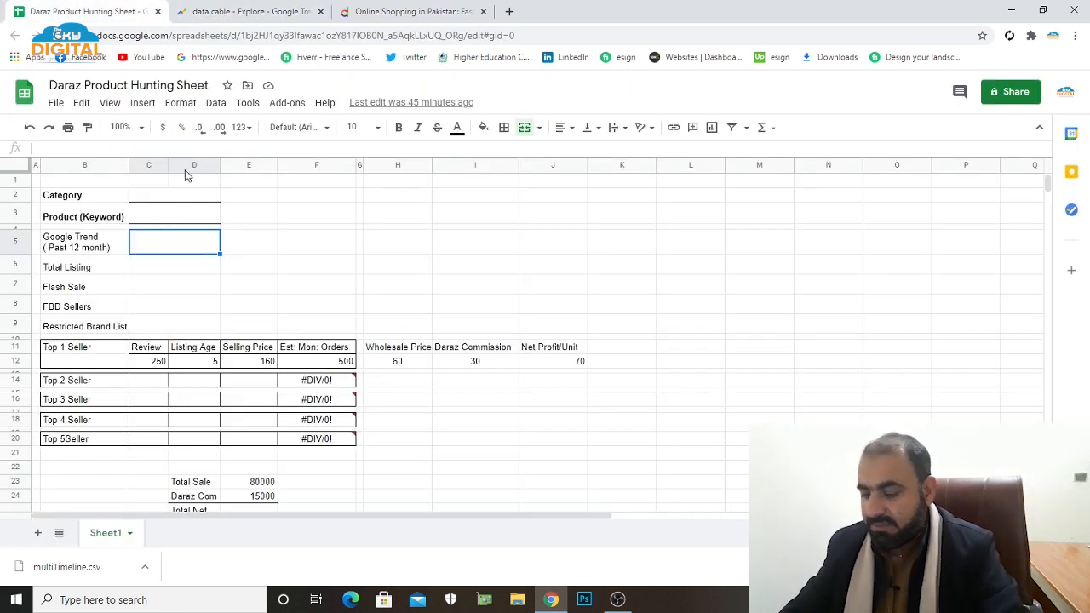
{"action": "left_click", "coordinate": [175, 190]}
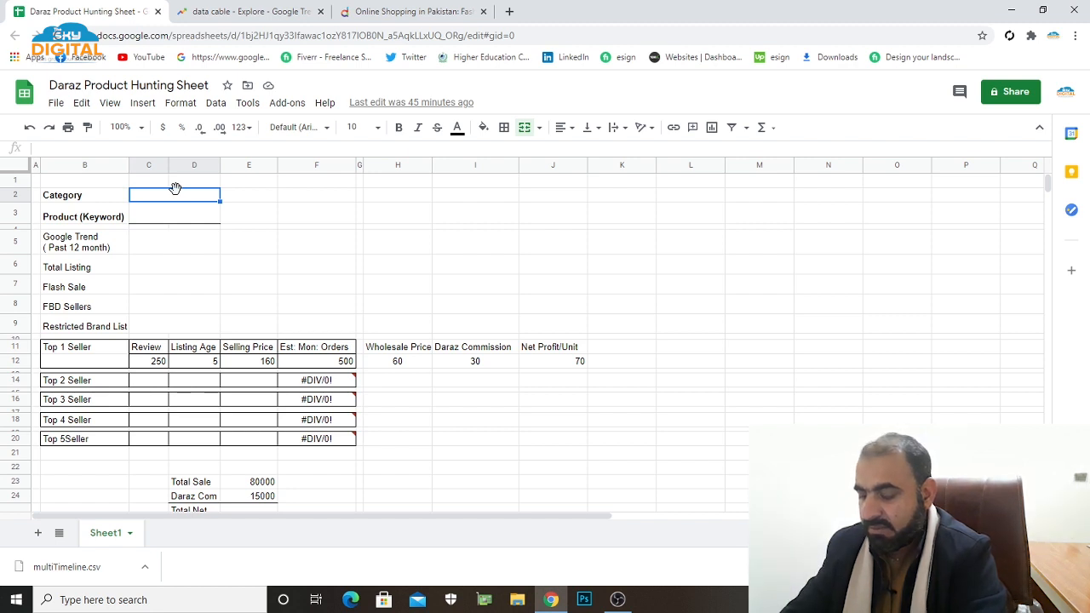
{"action": "type", "text": "Mo"}
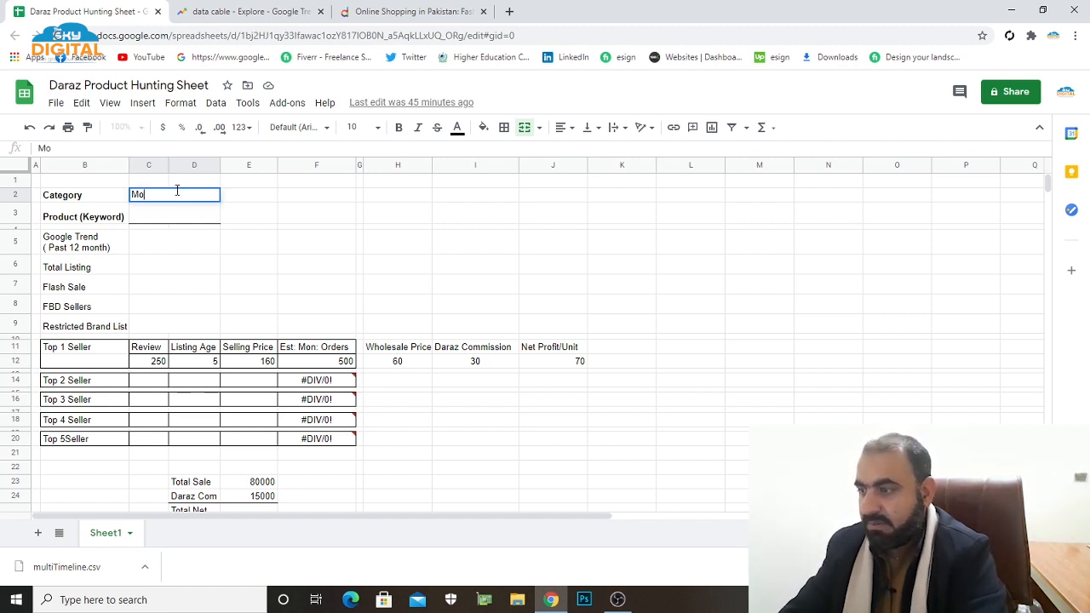
{"action": "type", "text": "bile and"}
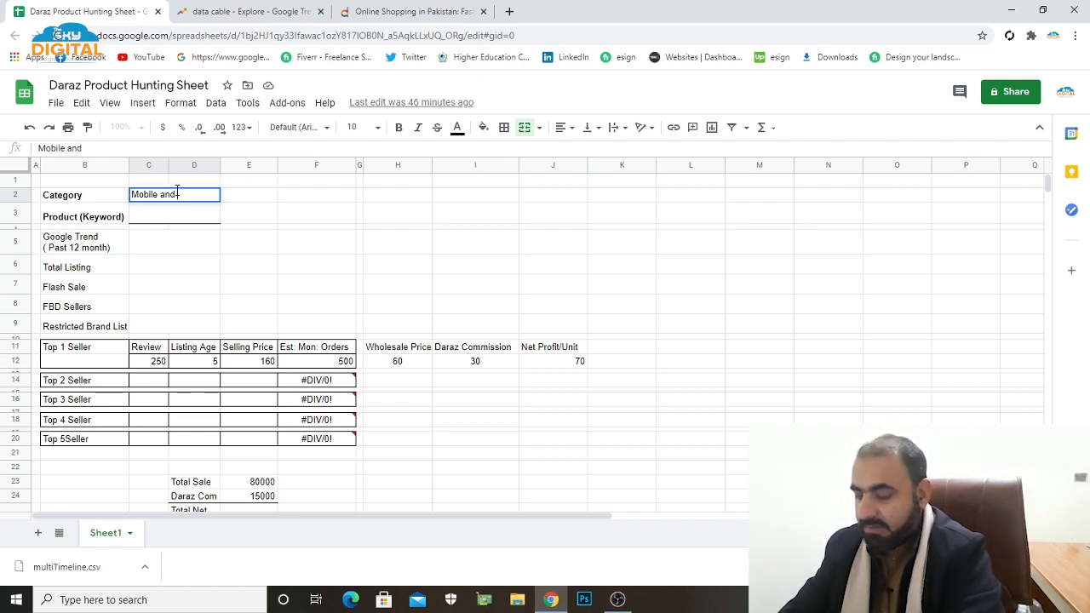
{"action": "type", "text": "ta"}
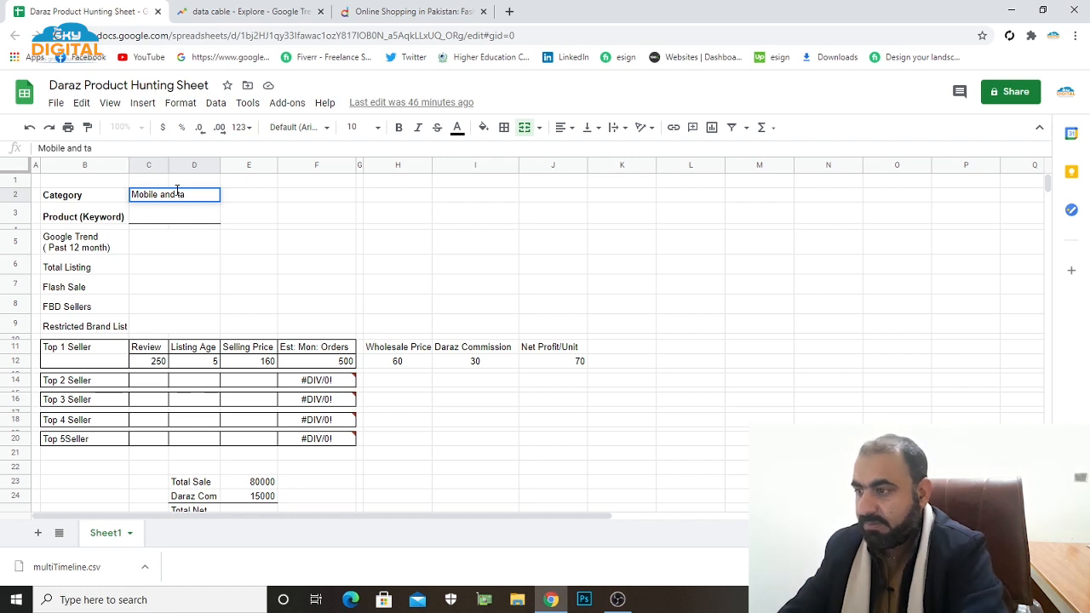
{"action": "type", "text": "blets"}
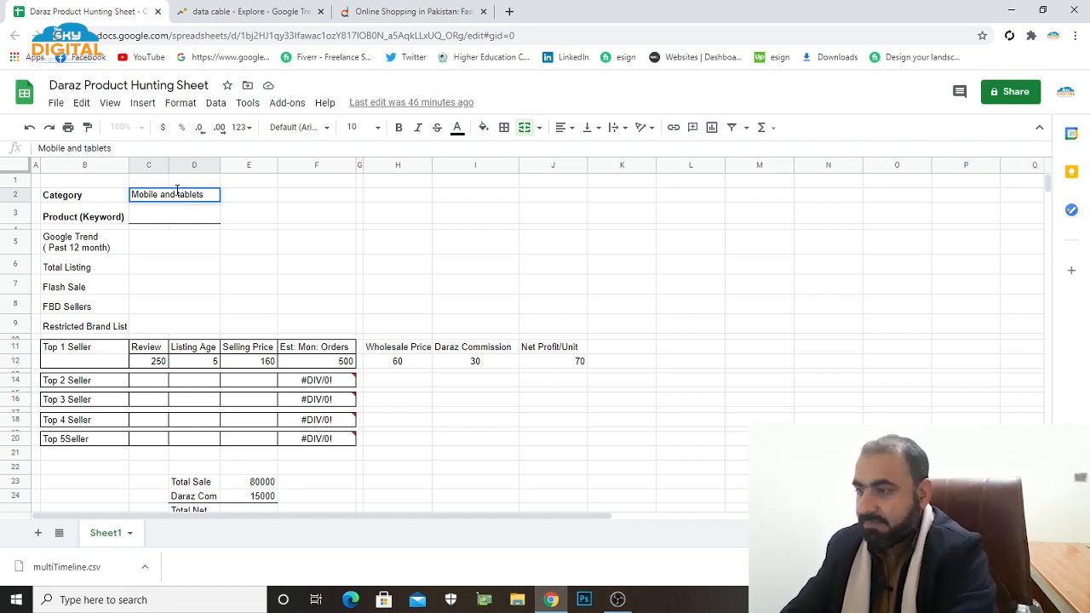
{"action": "key", "text": "Return"}
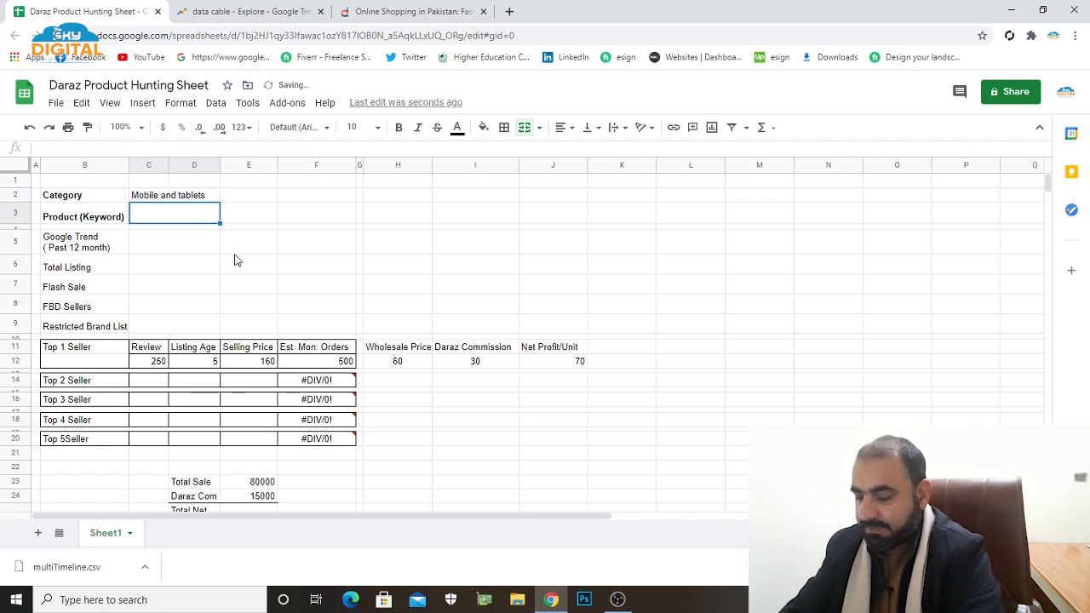
Enter "Data cable" as the product keyword and 50 as the past-12-month Google Trend value.
{"action": "type", "text": "Data ca"}
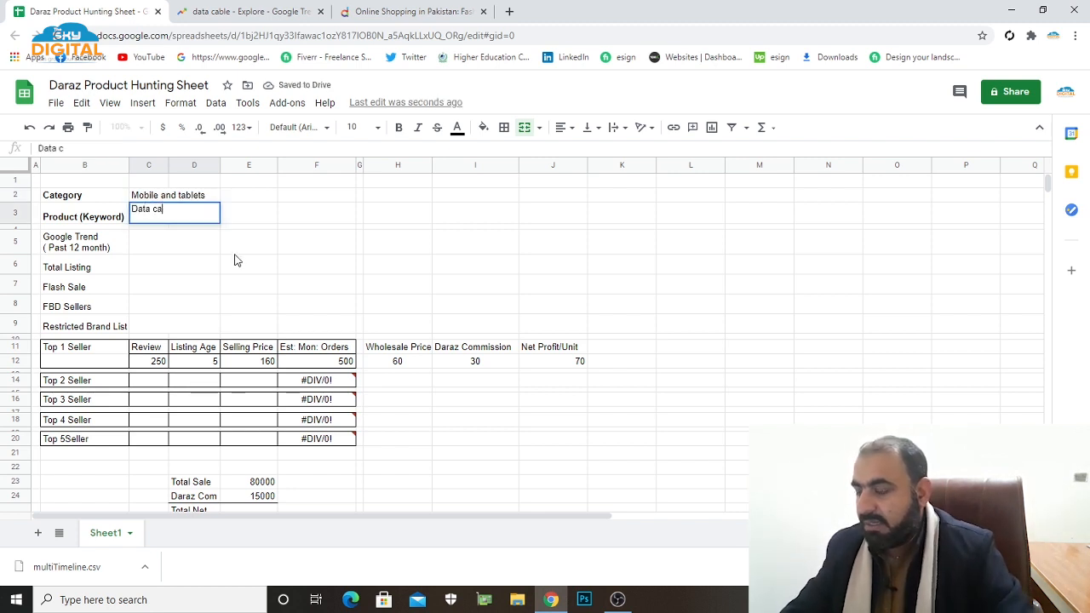
{"action": "type", "text": "ble"}
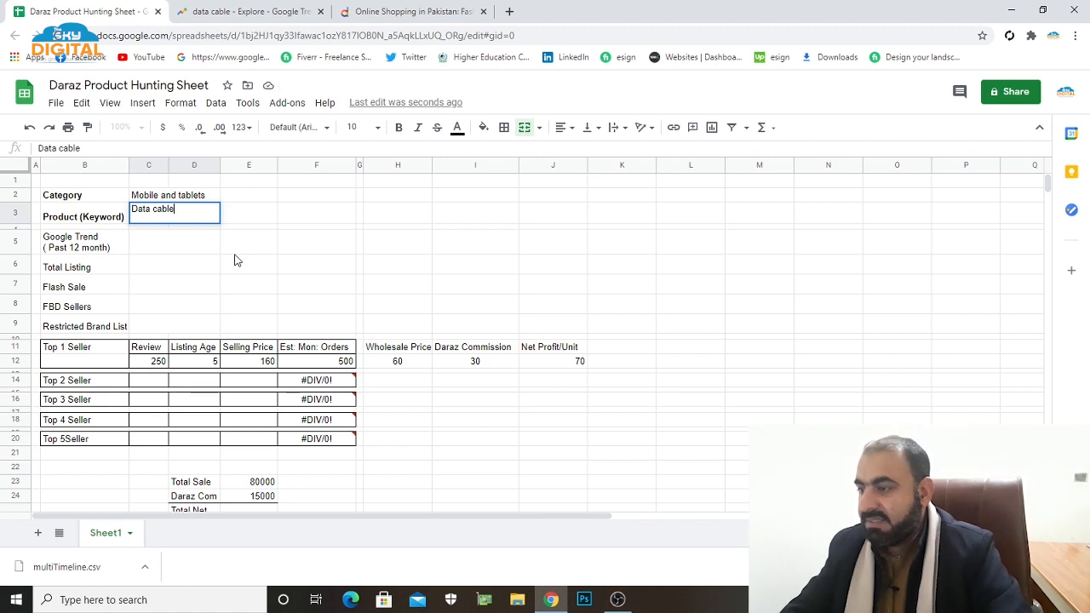
{"action": "key", "text": "Return"}
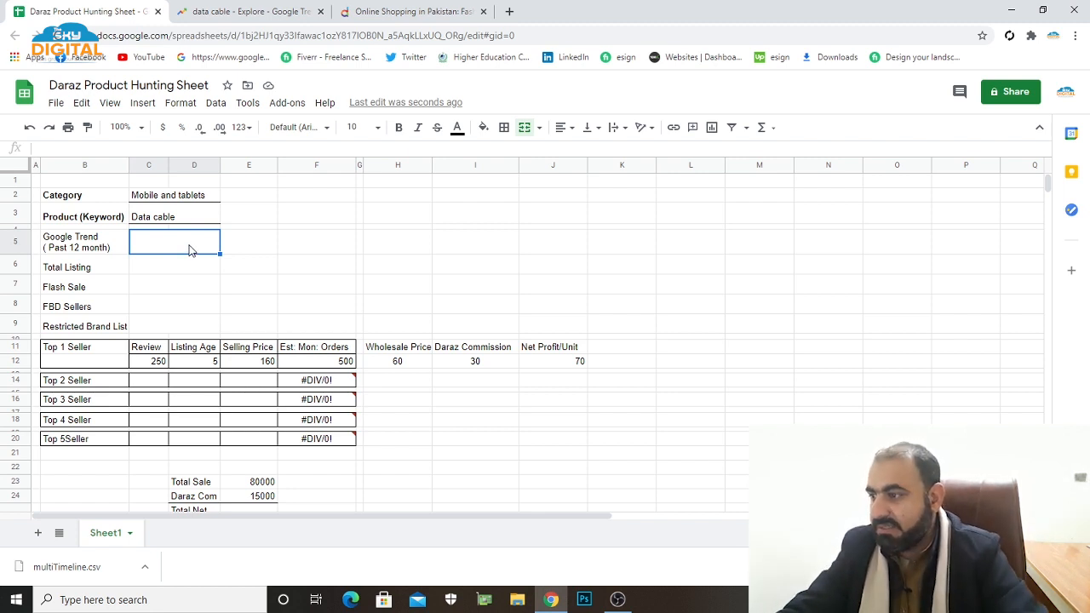
{"action": "type", "text": "50"}
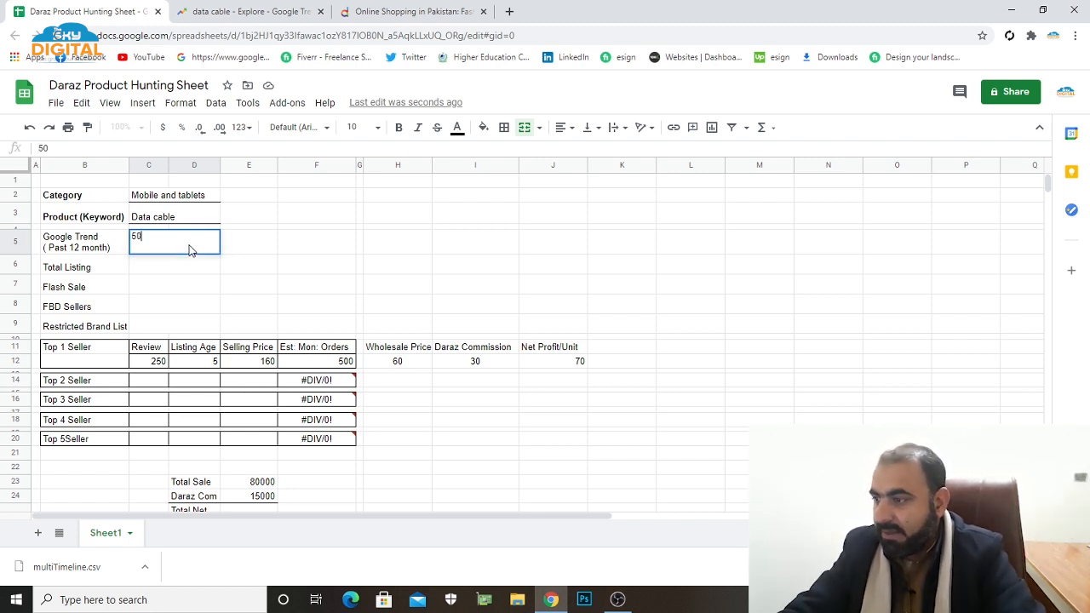
{"action": "left_click", "coordinate": [258, 269]}
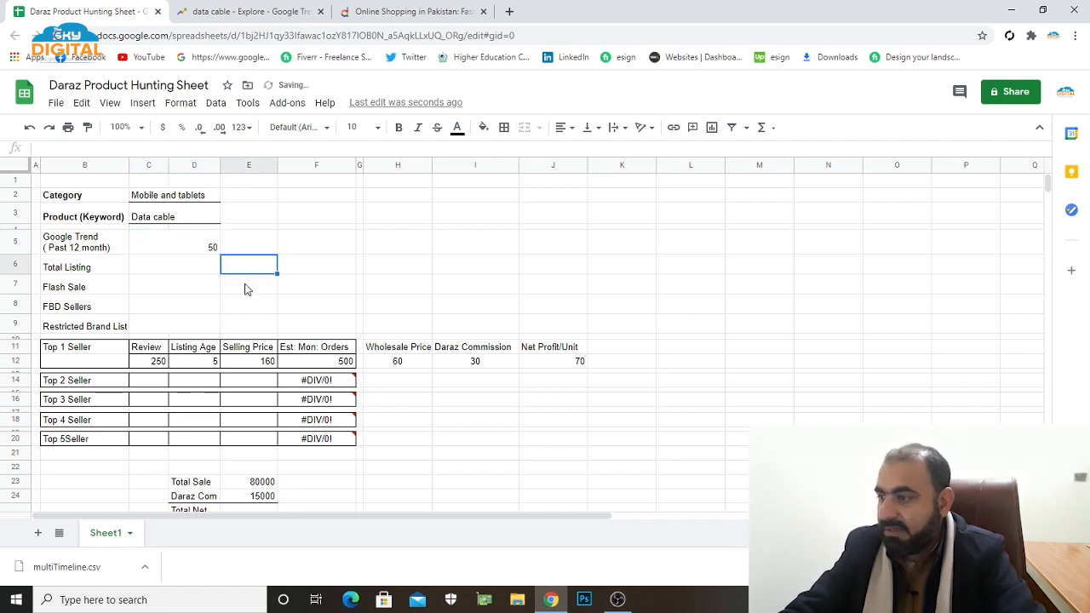
Select the Total Listing entry cell, then switch to the Daraz site and search for "data cable".
{"action": "left_click", "coordinate": [169, 272]}
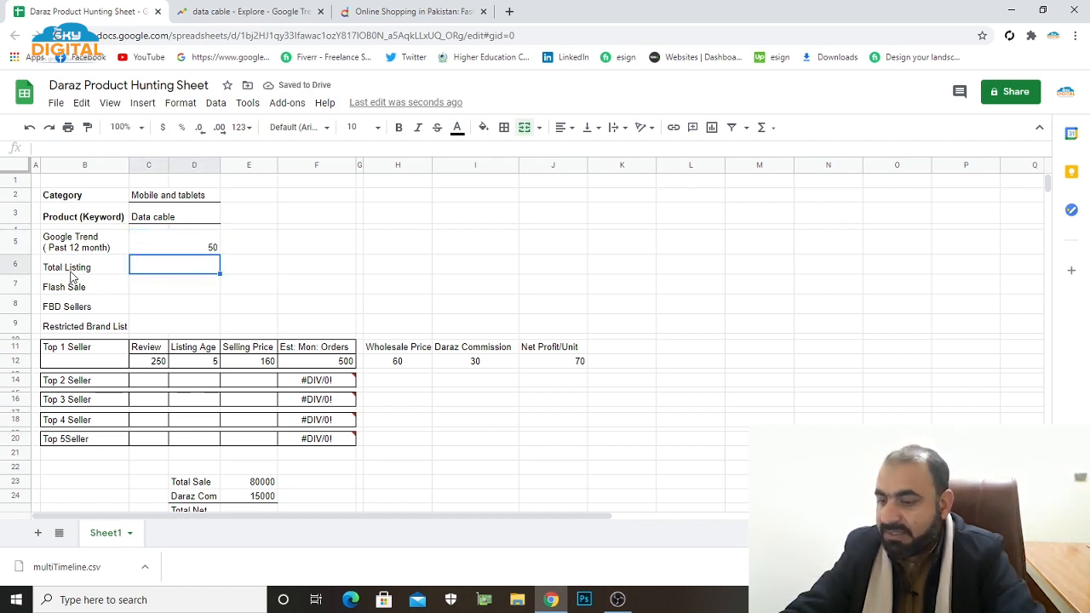
{"action": "mouse_move", "coordinate": [319, 447]}
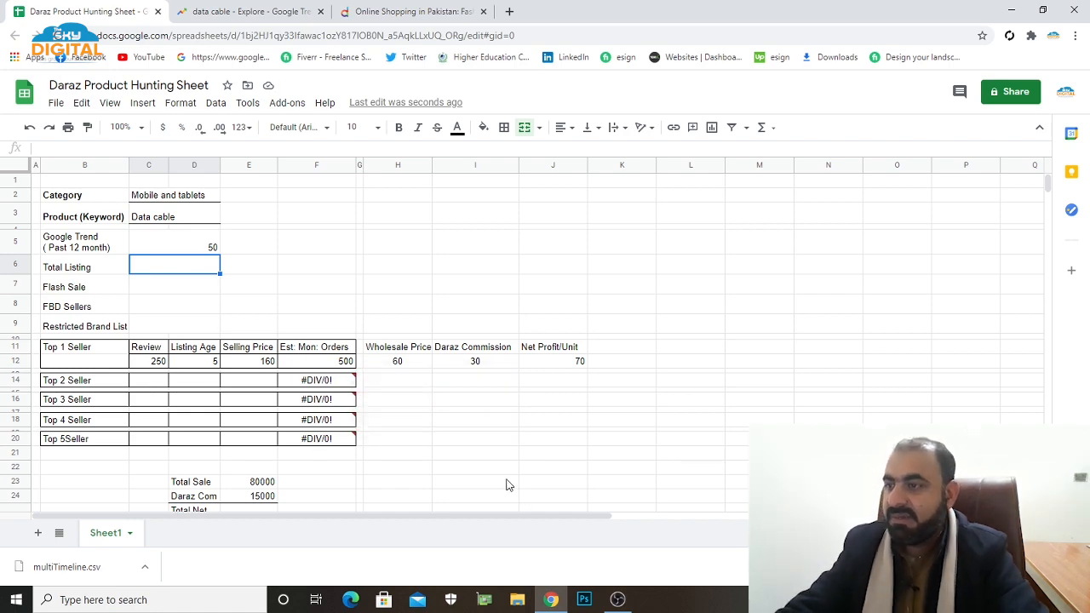
{"action": "left_click", "coordinate": [366, 13]}
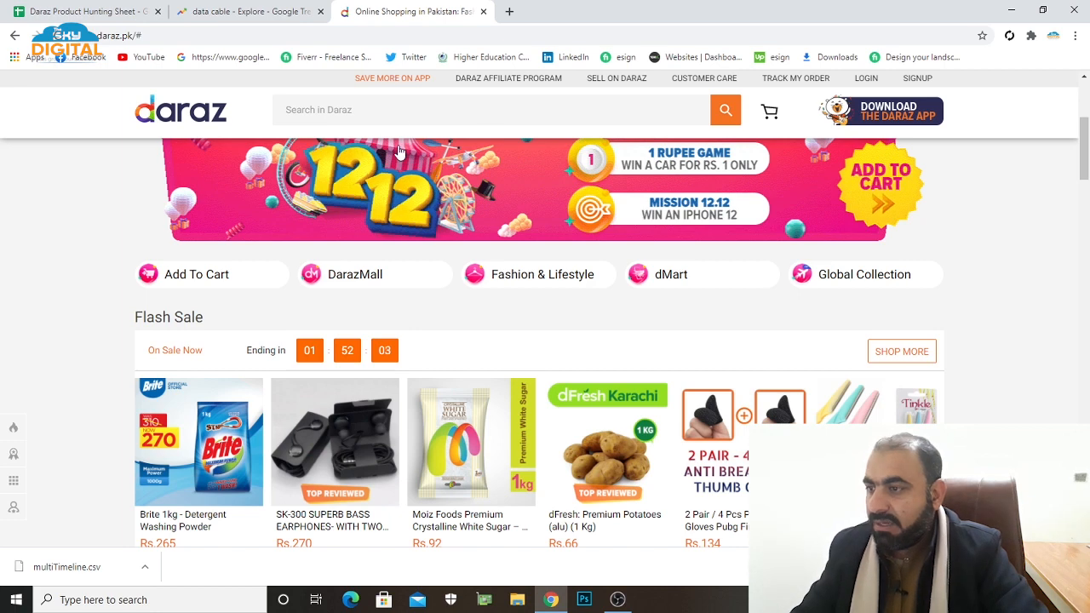
{"action": "left_click", "coordinate": [351, 109]}
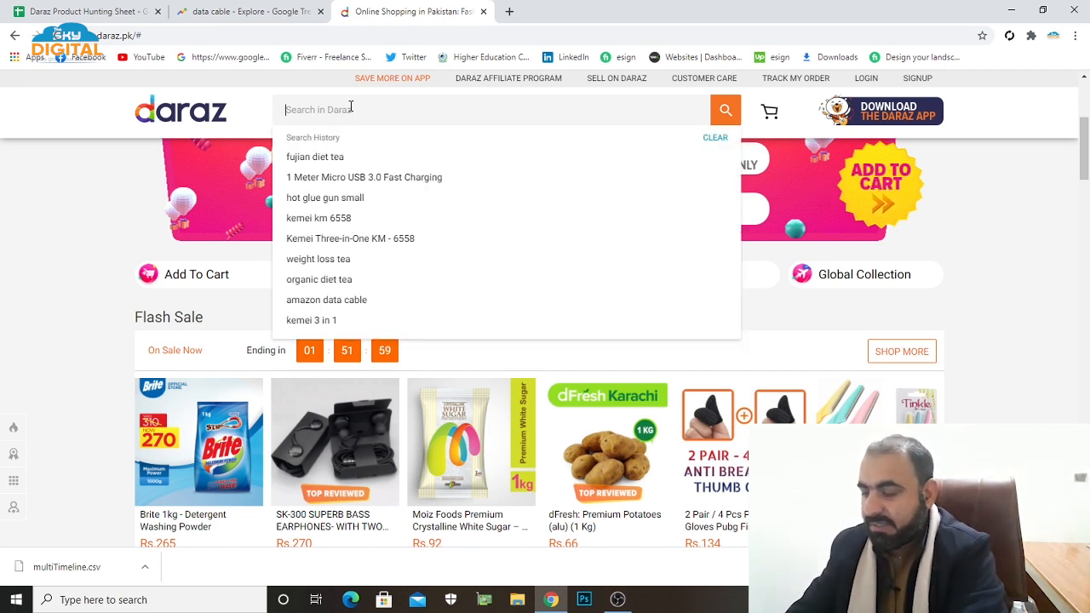
{"action": "type", "text": "data"}
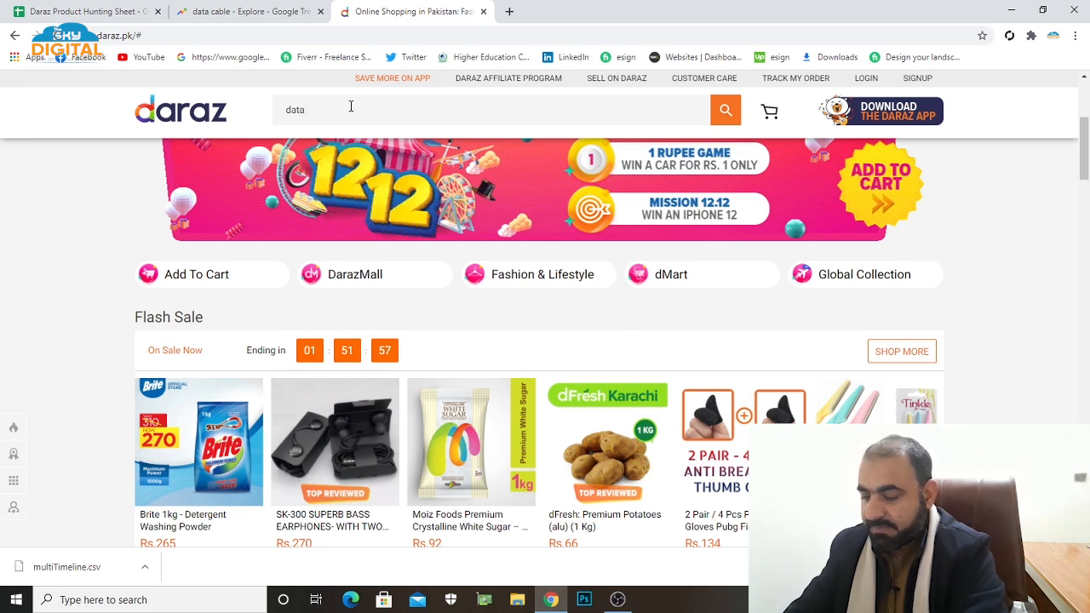
{"action": "type", "text": " ca"}
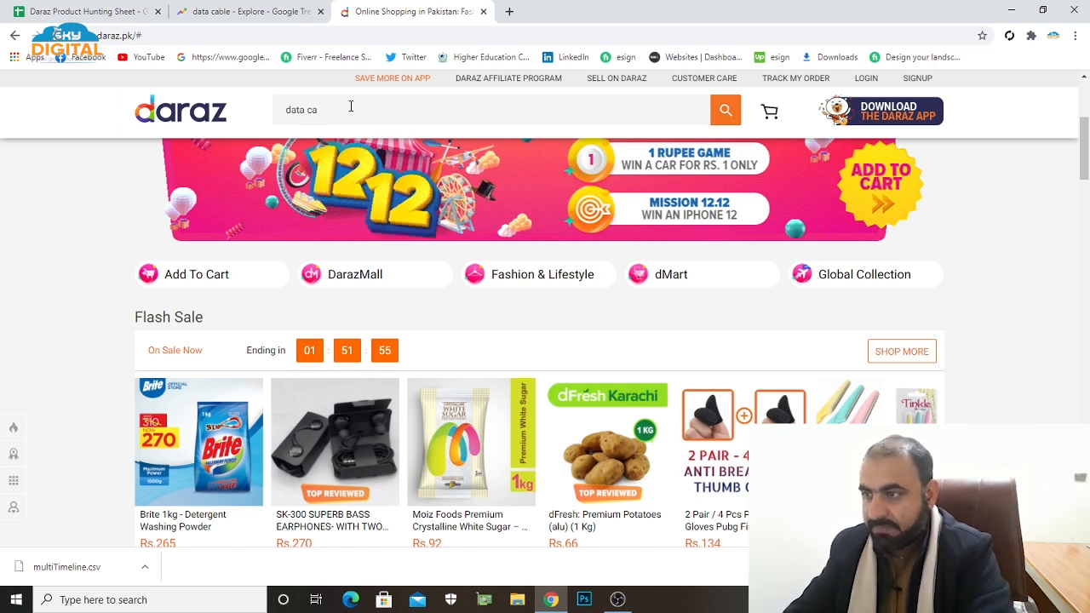
{"action": "type", "text": "ble"}
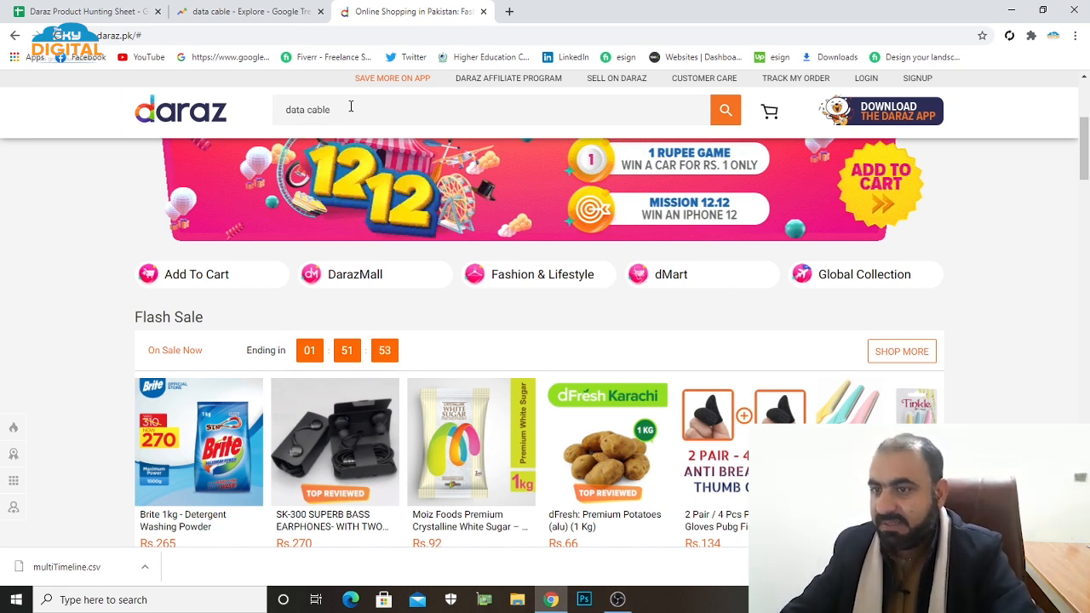
{"action": "key", "text": "Return"}
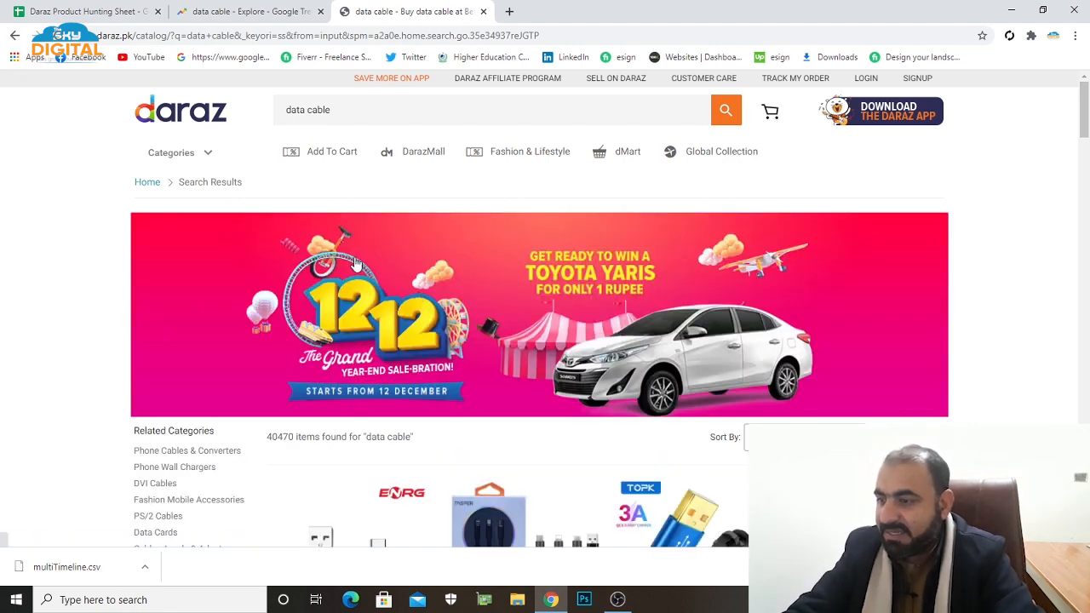
Examine the number of items found above the data cable search results.
{"action": "scroll", "coordinate": [356, 264], "scroll_direction": "down", "scroll_amount": 2}
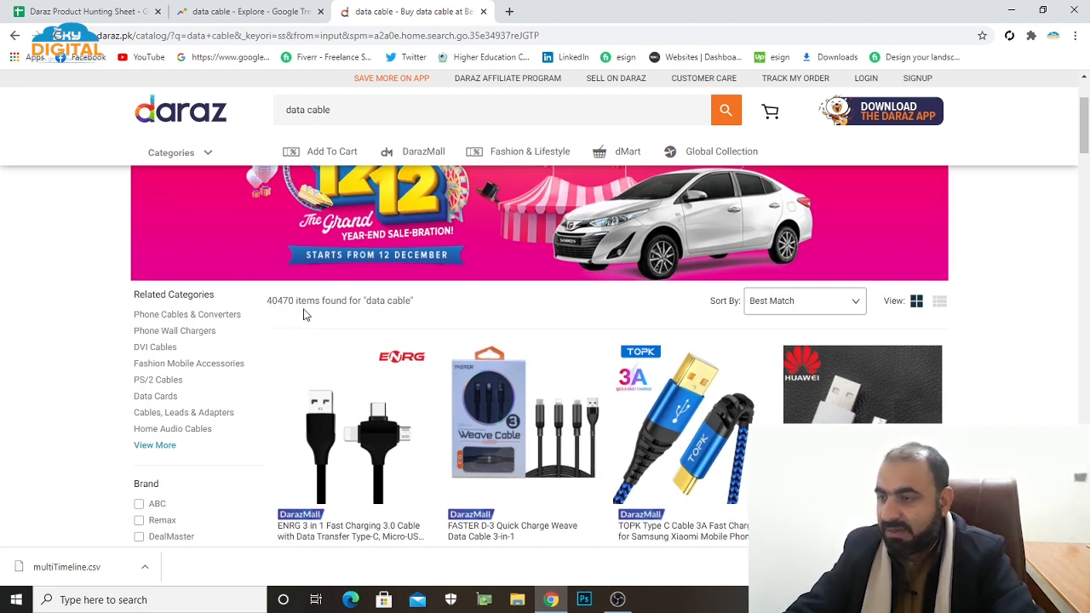
{"action": "scroll", "coordinate": [305, 315], "scroll_direction": "up", "scroll_amount": 2}
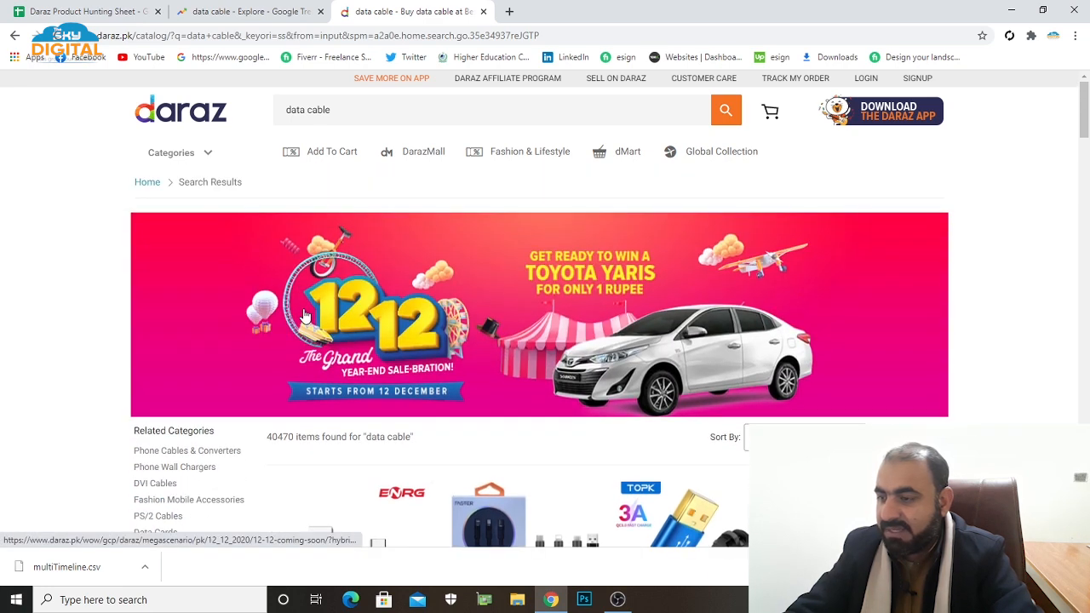
{"action": "scroll", "coordinate": [323, 317], "scroll_direction": "down", "scroll_amount": 2}
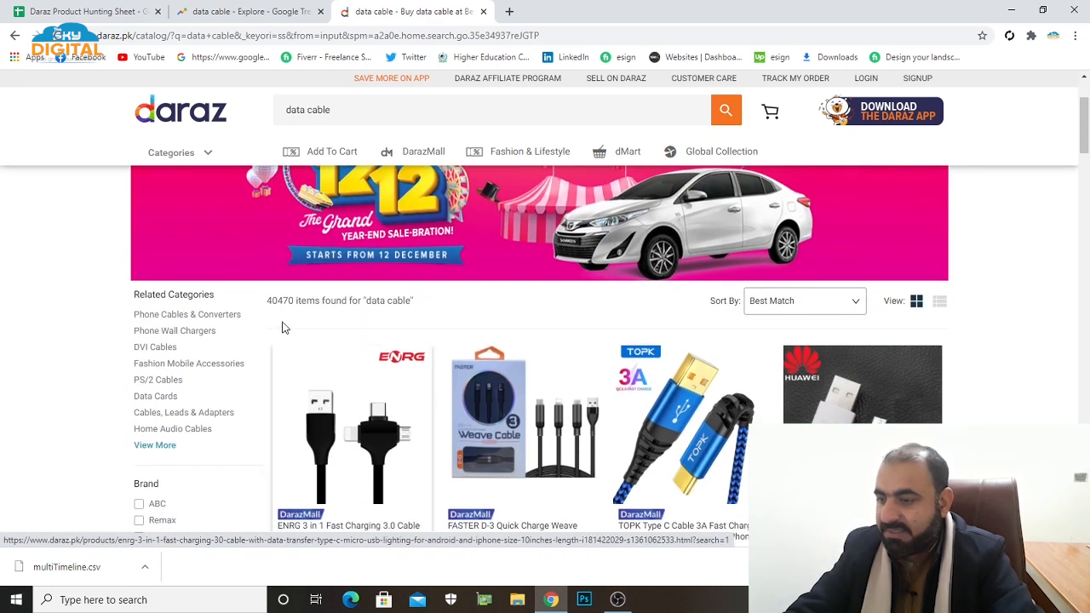
{"action": "scroll", "coordinate": [296, 330], "scroll_direction": "up", "scroll_amount": 2}
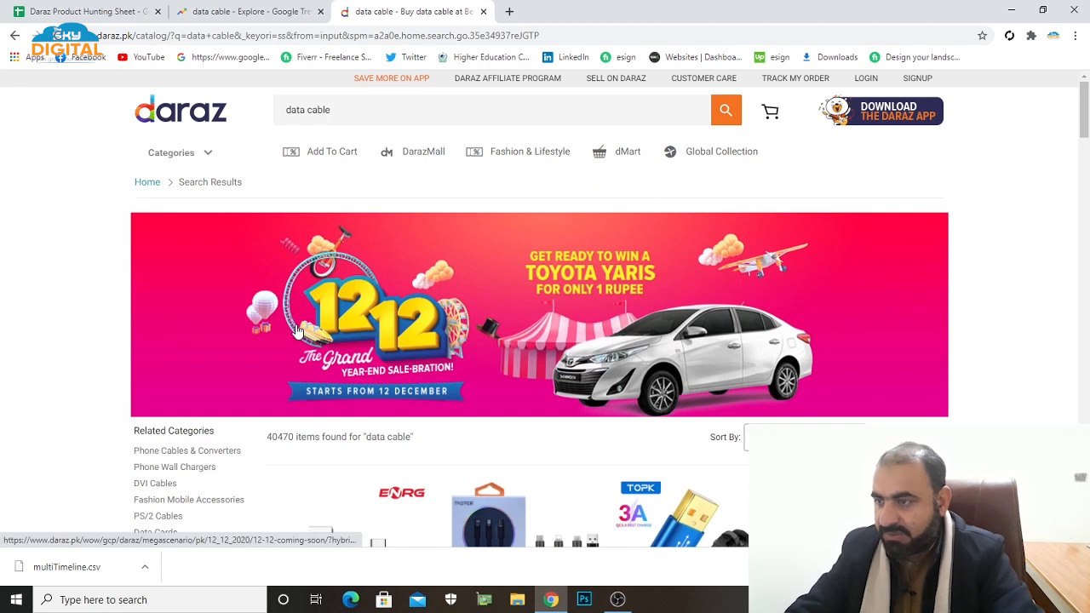
{"action": "scroll", "coordinate": [298, 329], "scroll_direction": "down", "scroll_amount": 2}
{"action": "scroll", "coordinate": [299, 333], "scroll_direction": "up", "scroll_amount": 1}
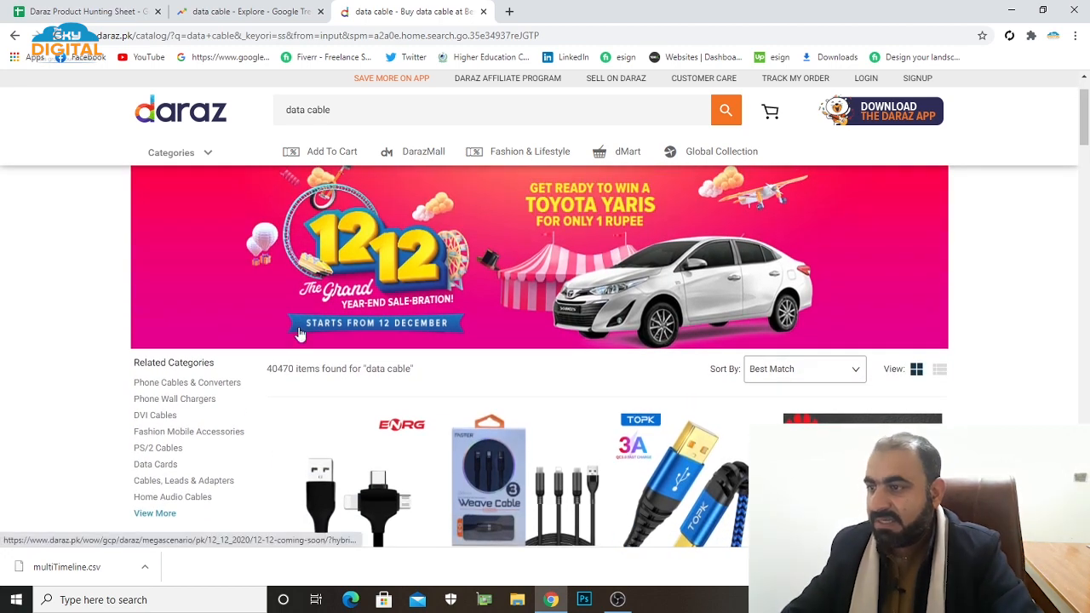
{"action": "scroll", "coordinate": [299, 333], "scroll_direction": "up", "scroll_amount": 1}
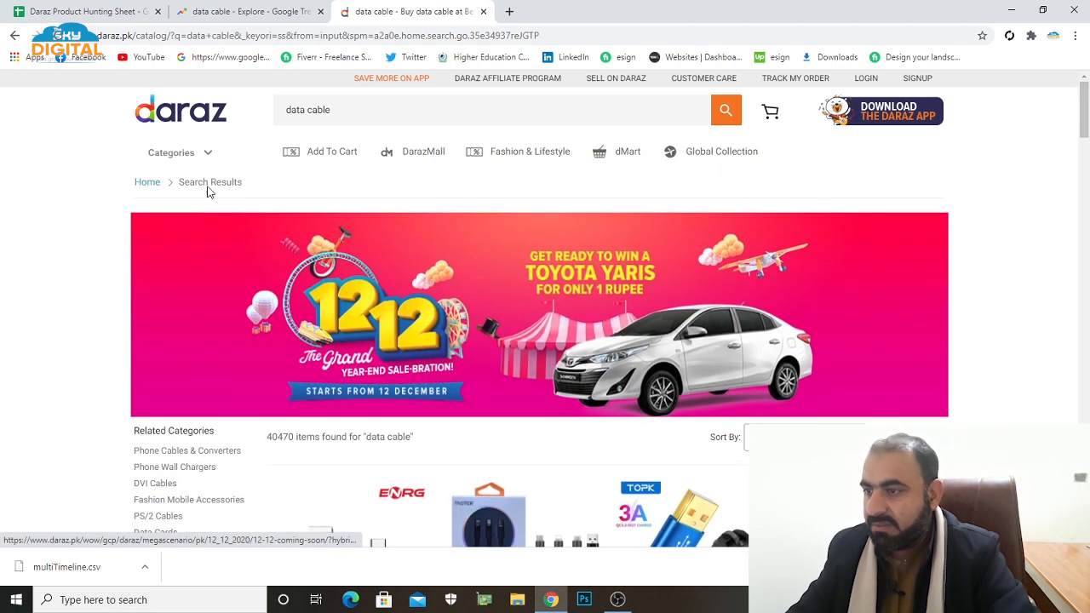
Refine the Daraz search to the suggested "data cable for android fast charging" and check its item count.
{"action": "left_click", "coordinate": [288, 111]}
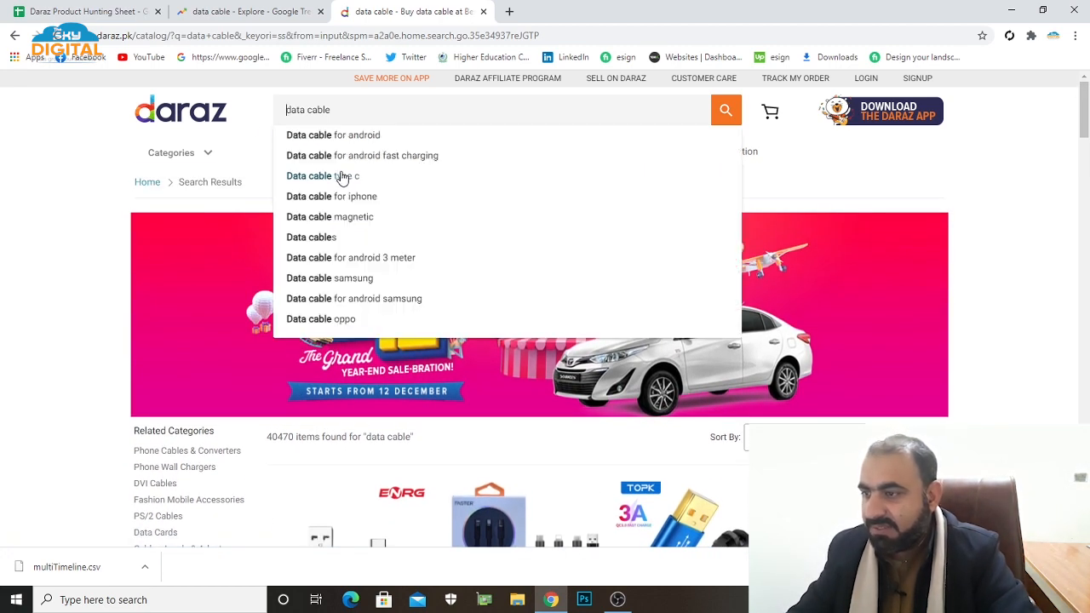
{"action": "left_click", "coordinate": [389, 162]}
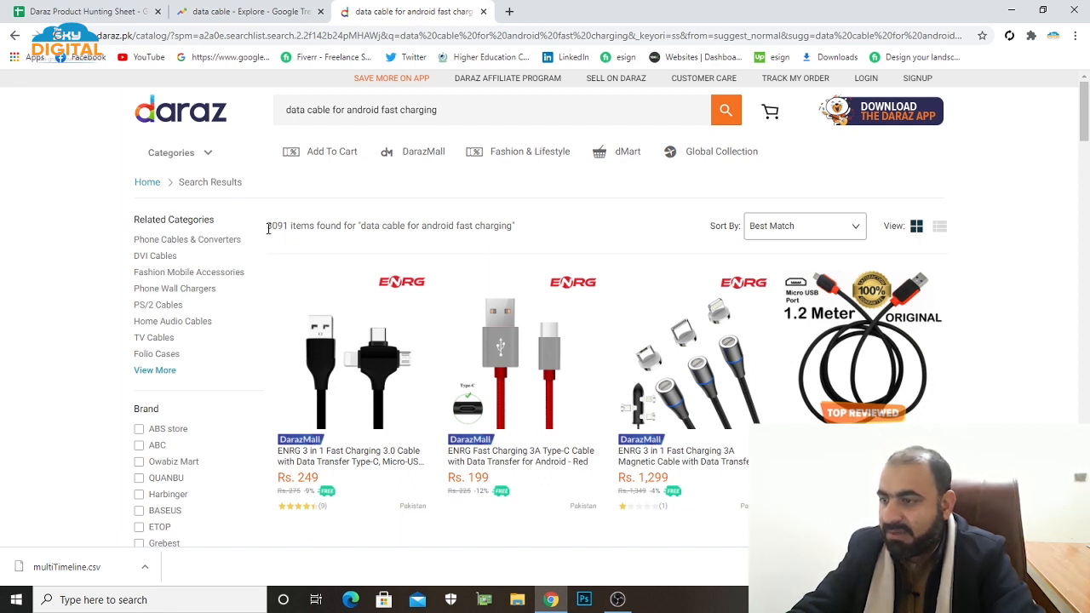
{"action": "left_click_drag", "start_coordinate": [270, 227], "coordinate": [291, 227]}
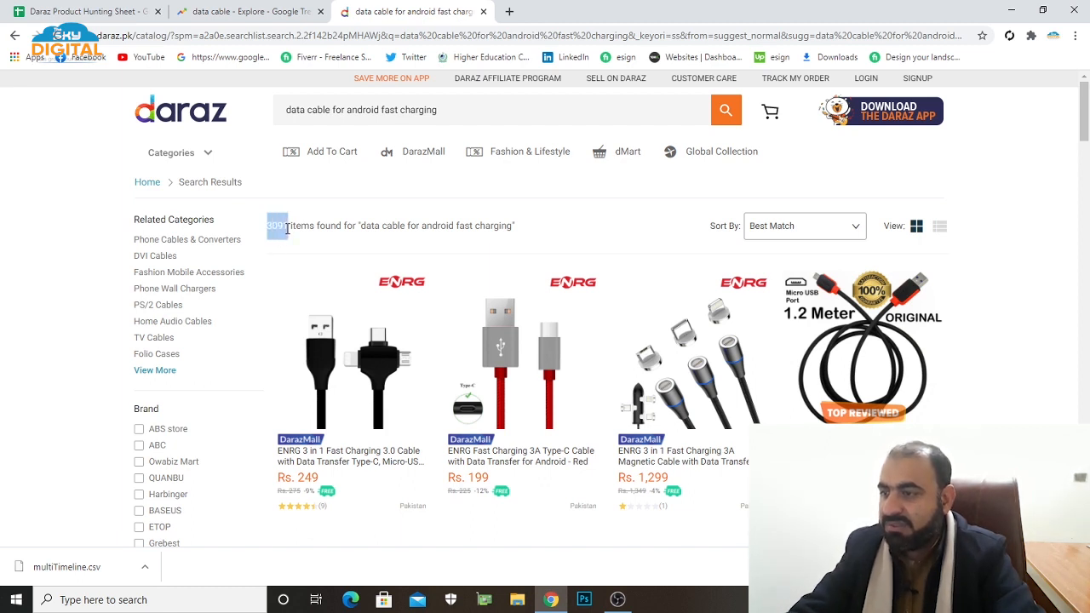
{"action": "left_click", "coordinate": [302, 246]}
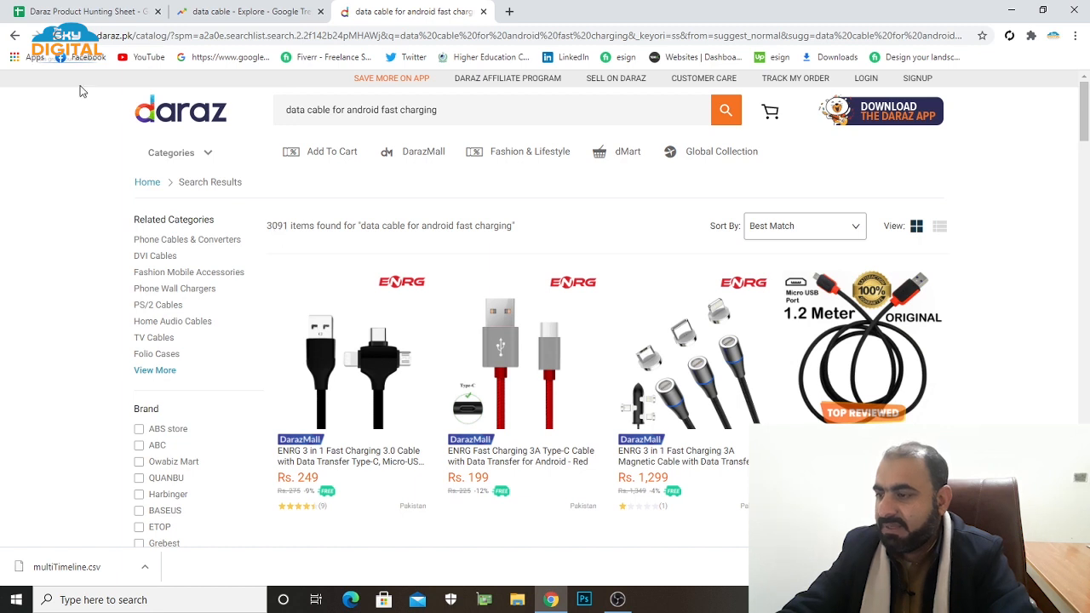
Return to the product hunting sheet and enter 3091 as the total listing.
{"action": "left_click", "coordinate": [97, 15]}
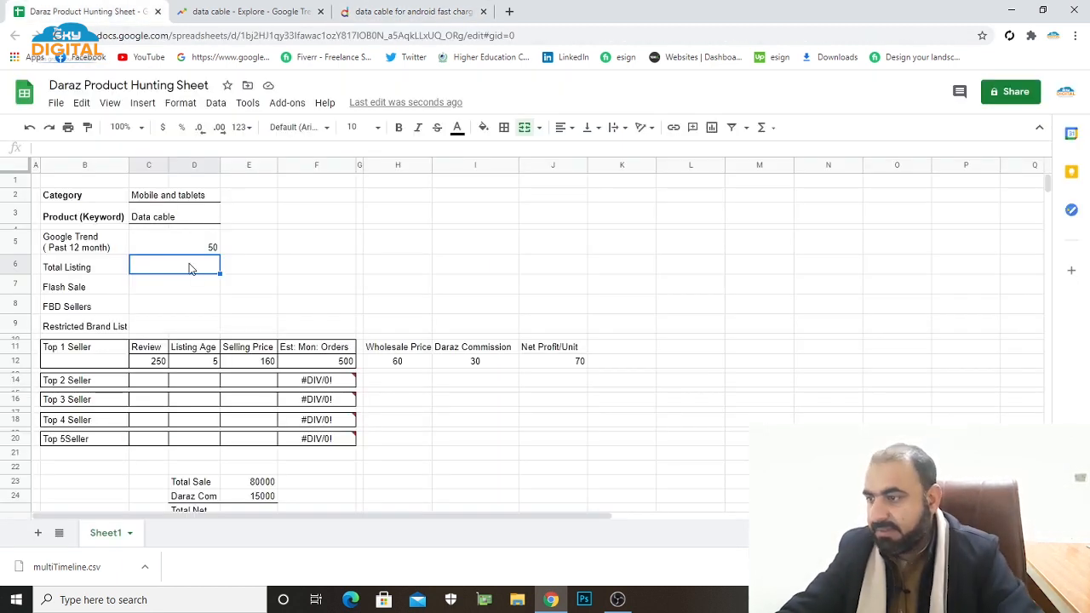
{"action": "type", "text": "3091"}
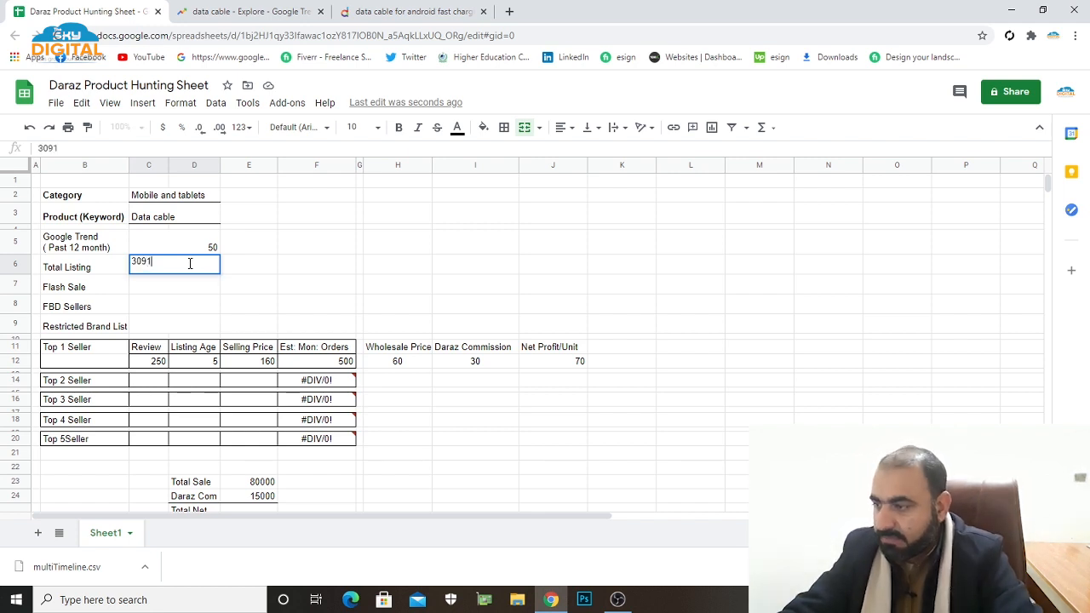
{"action": "left_click", "coordinate": [291, 269]}
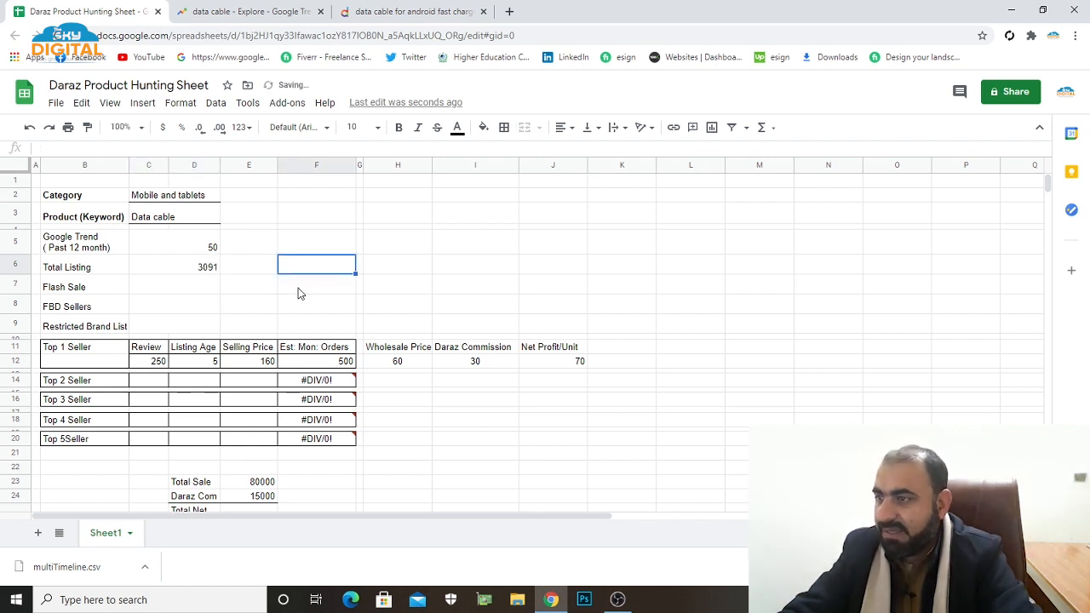
Select the Flash Sale entry cell, then switch to Daraz and locate the Flash Sale section on its home page.
{"action": "left_click", "coordinate": [197, 289]}
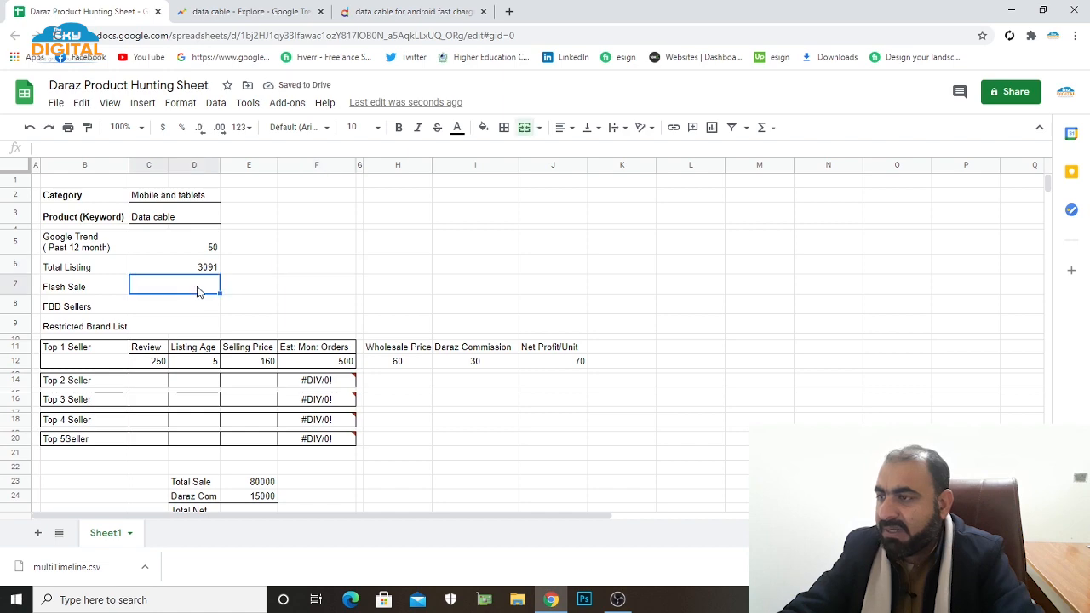
{"action": "left_click", "coordinate": [246, 13]}
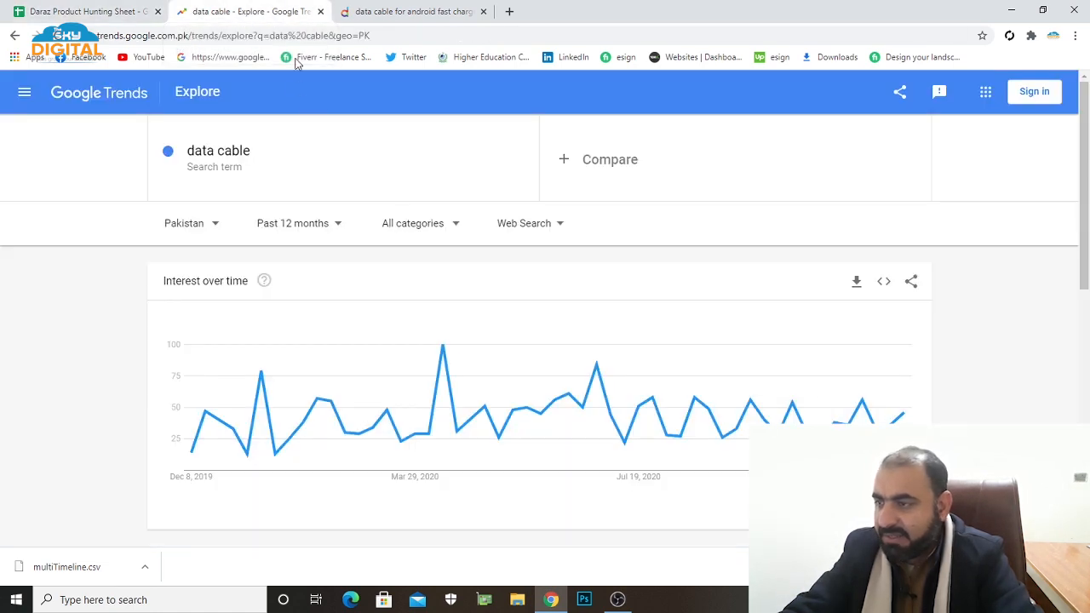
{"action": "left_click", "coordinate": [380, 12]}
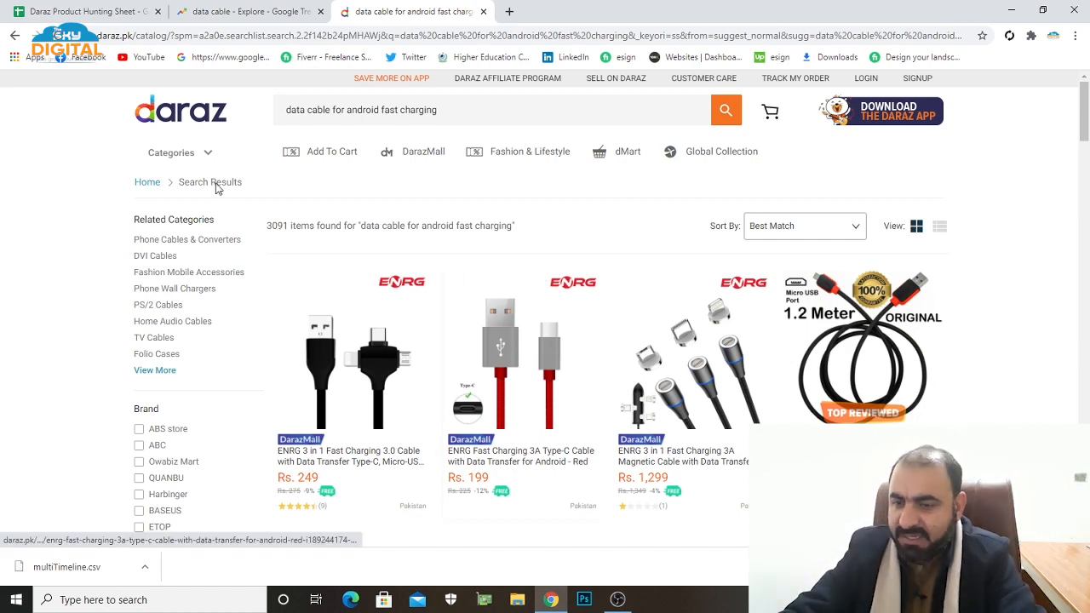
{"action": "left_click", "coordinate": [182, 114]}
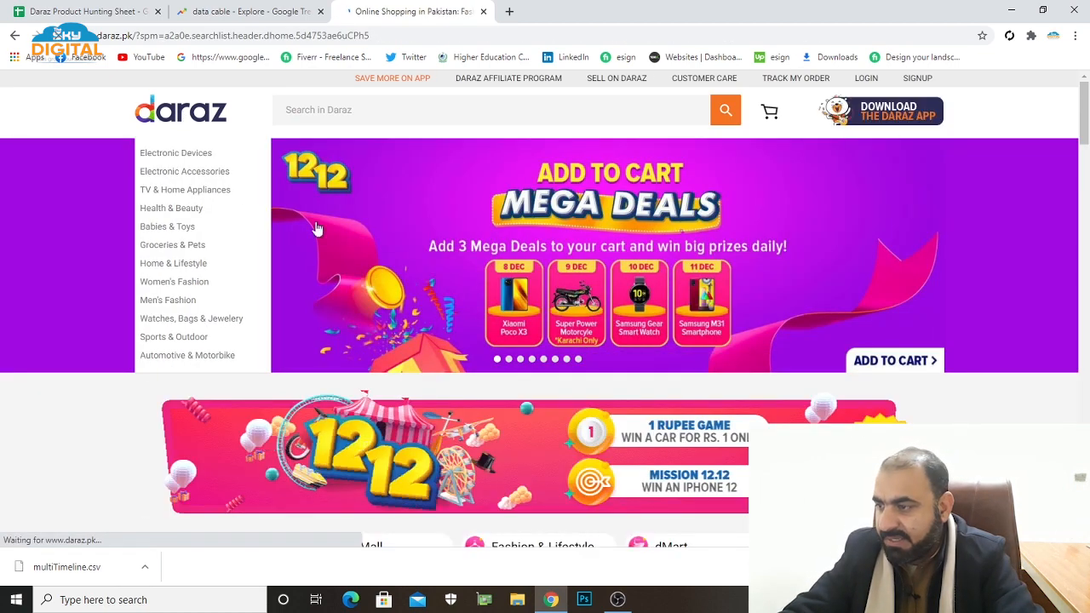
{"action": "scroll", "coordinate": [487, 322], "scroll_direction": "down", "scroll_amount": 4}
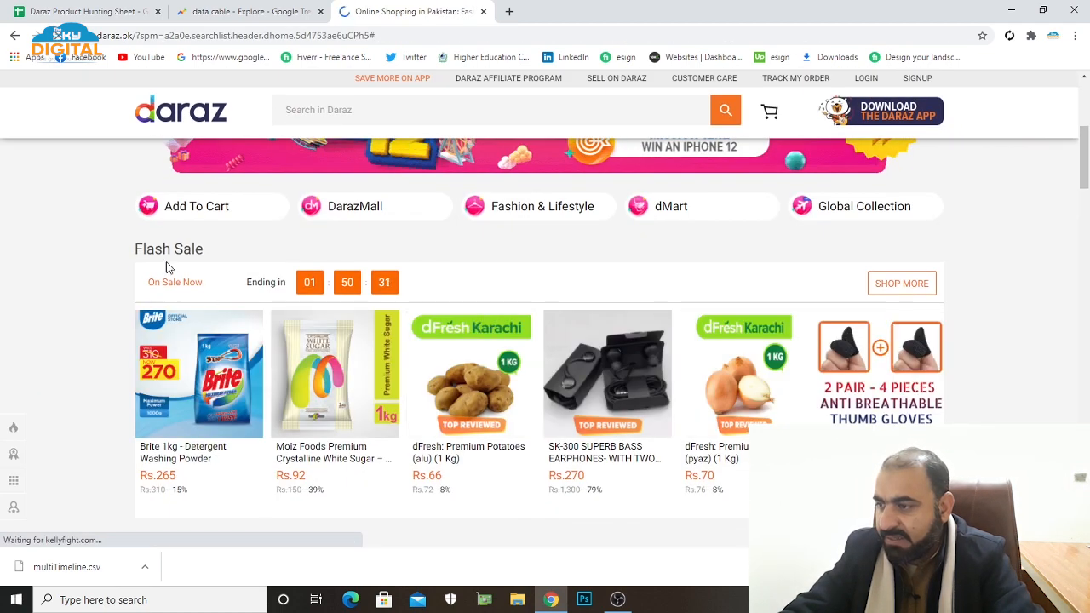
{"action": "left_click_drag", "start_coordinate": [137, 250], "coordinate": [204, 249]}
{"action": "left_click", "coordinate": [253, 248]}
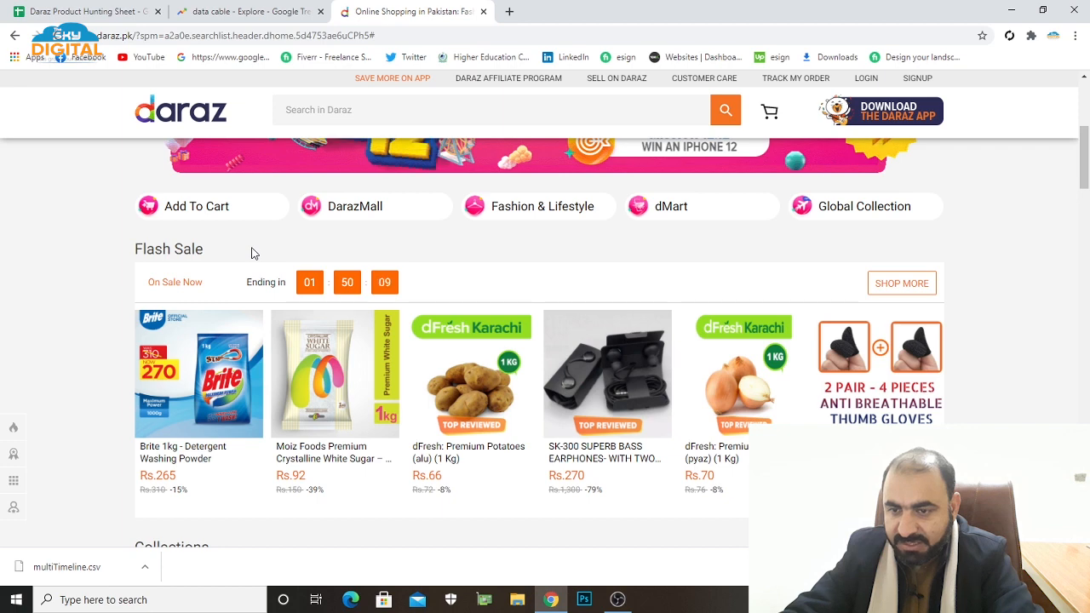
Open the full Daraz flash sale listing and examine the products on sale and their units sold.
{"action": "left_click", "coordinate": [912, 293]}
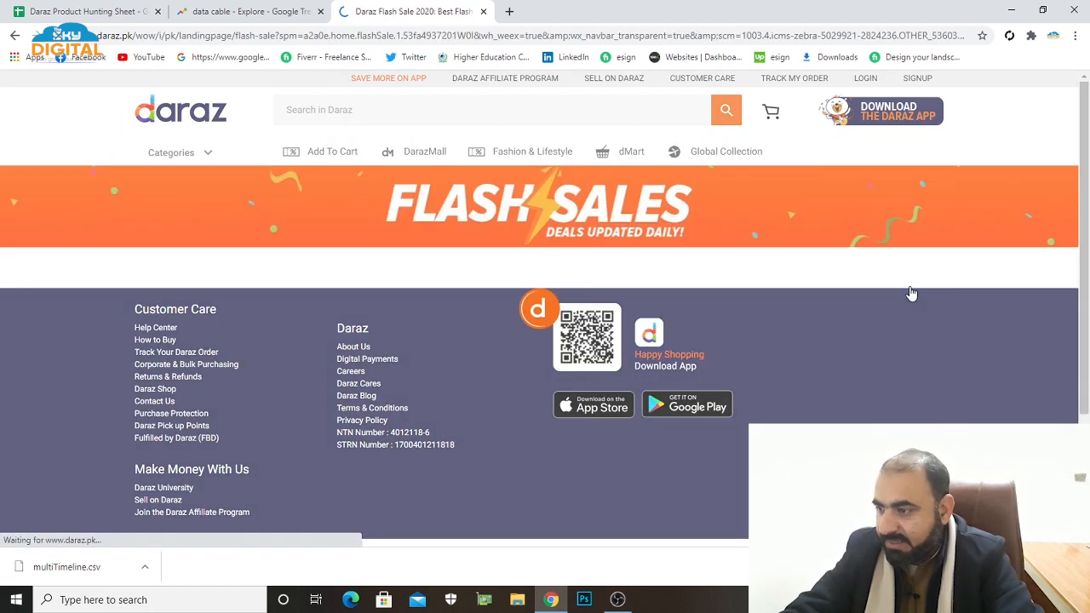
{"action": "scroll", "coordinate": [788, 313], "scroll_direction": "down", "scroll_amount": 1}
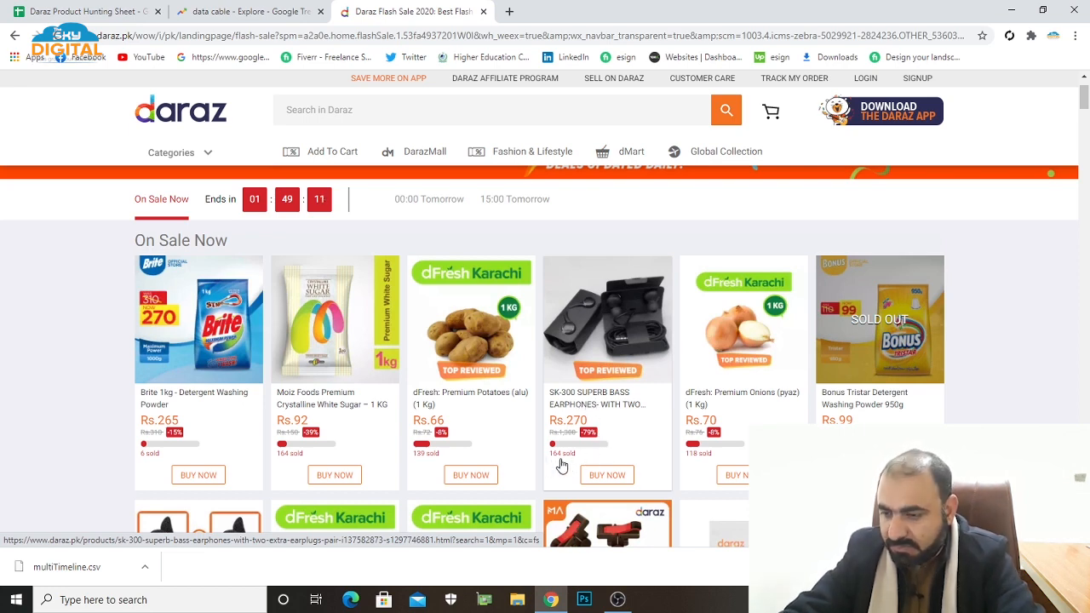
{"action": "scroll", "coordinate": [523, 443], "scroll_direction": "down", "scroll_amount": 3}
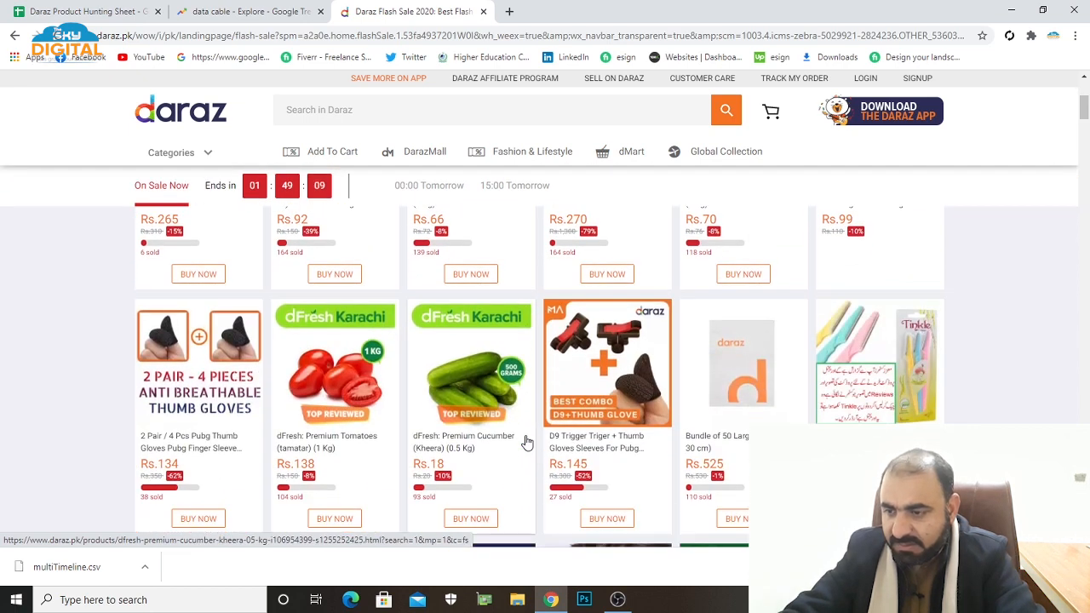
{"action": "scroll", "coordinate": [525, 443], "scroll_direction": "down", "scroll_amount": 3}
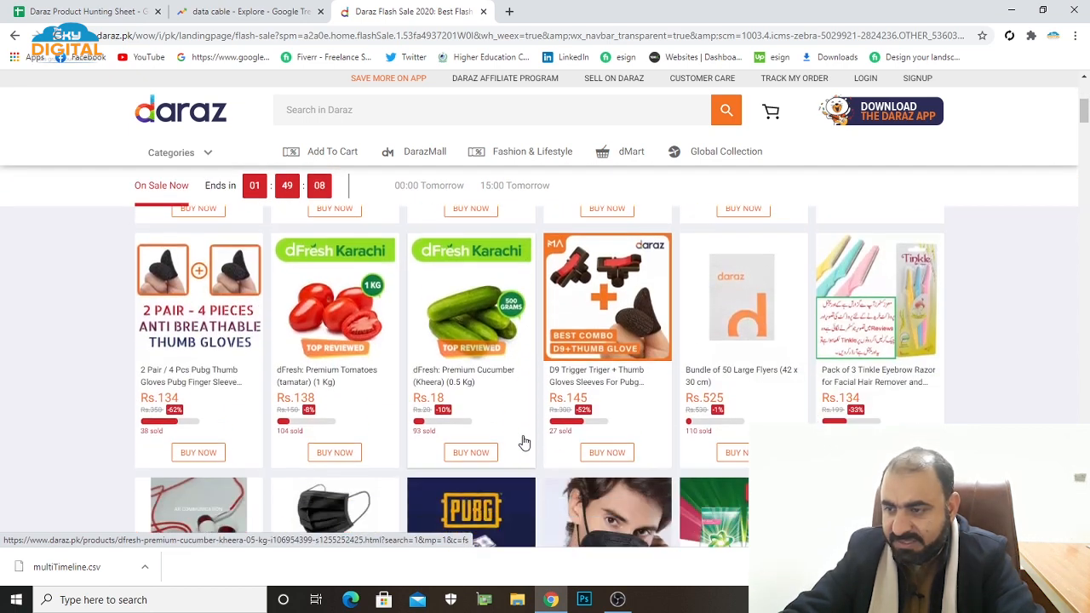
{"action": "scroll", "coordinate": [524, 443], "scroll_direction": "up", "scroll_amount": 5}
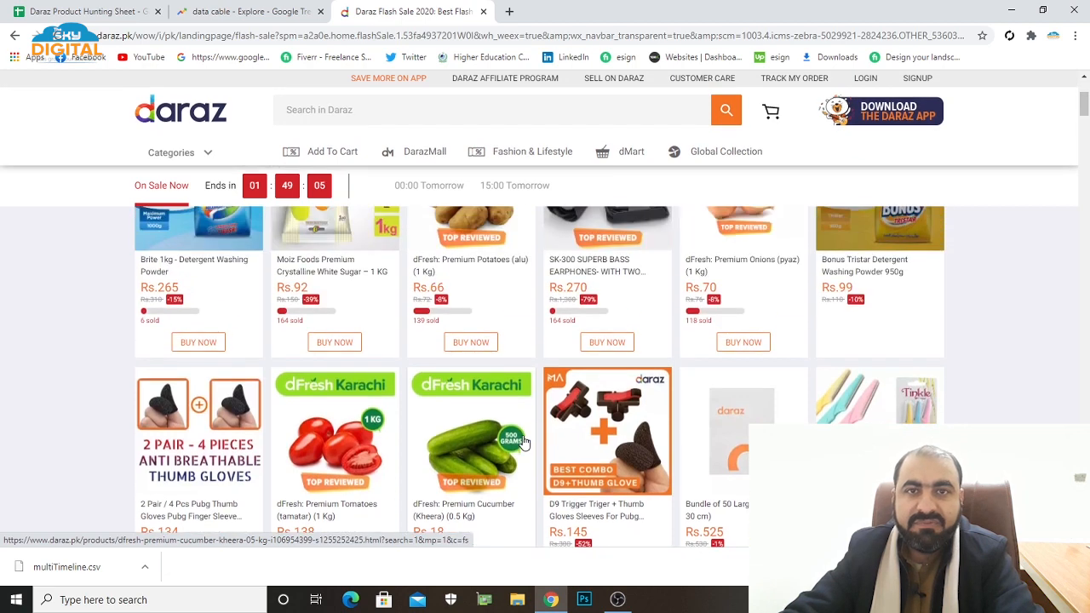
{"action": "scroll", "coordinate": [525, 443], "scroll_direction": "up", "scroll_amount": 1}
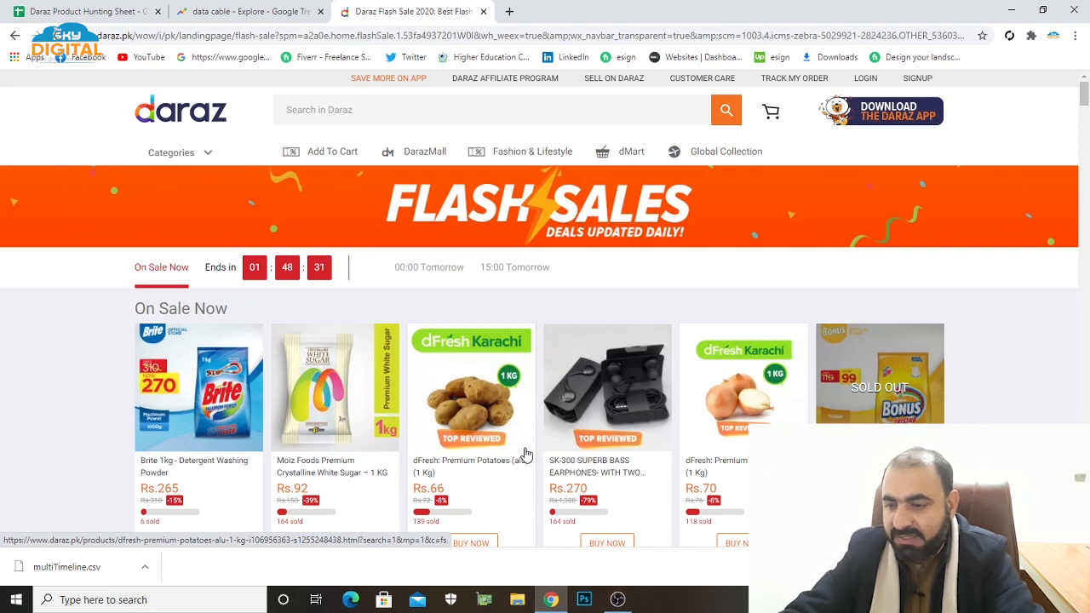
{"action": "scroll", "coordinate": [494, 440], "scroll_direction": "down", "scroll_amount": 3}
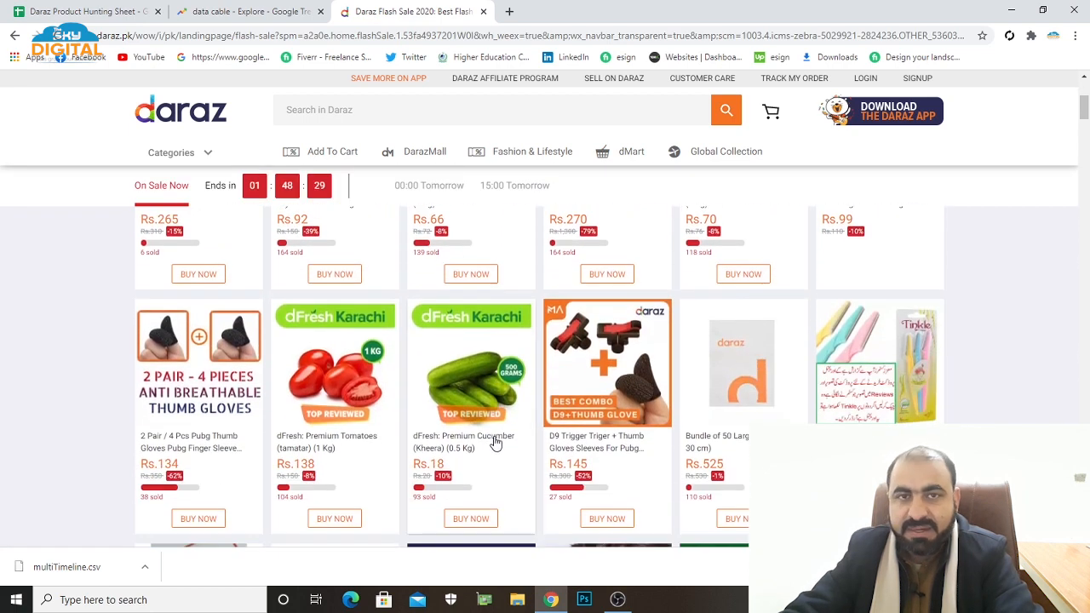
{"action": "scroll", "coordinate": [473, 445], "scroll_direction": "down", "scroll_amount": 3}
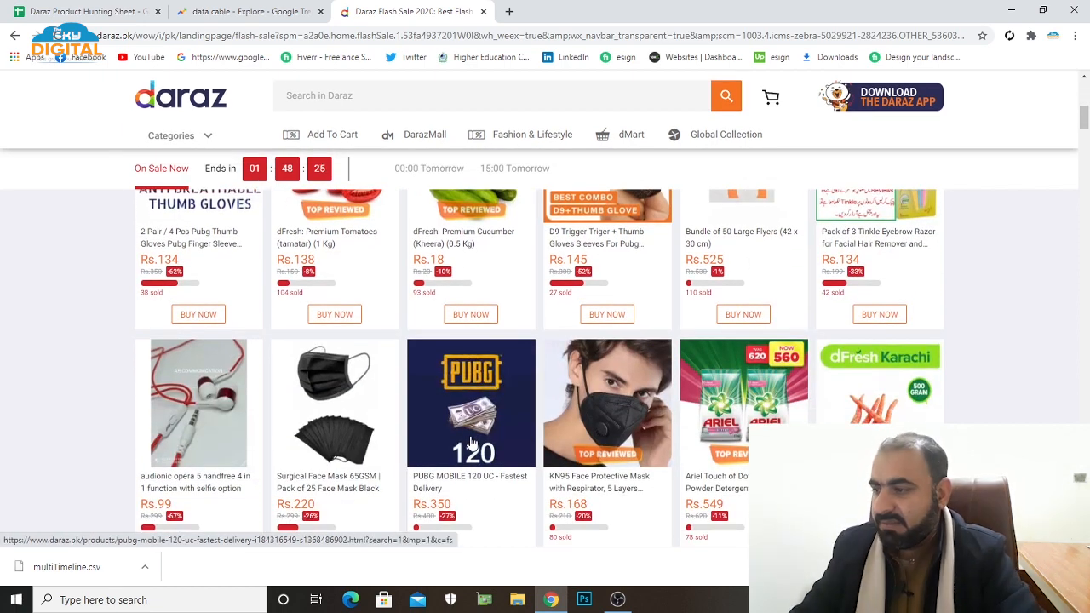
Return to the product hunting sheet and enter "ye" for Flash Sale.
{"action": "left_click", "coordinate": [103, 14]}
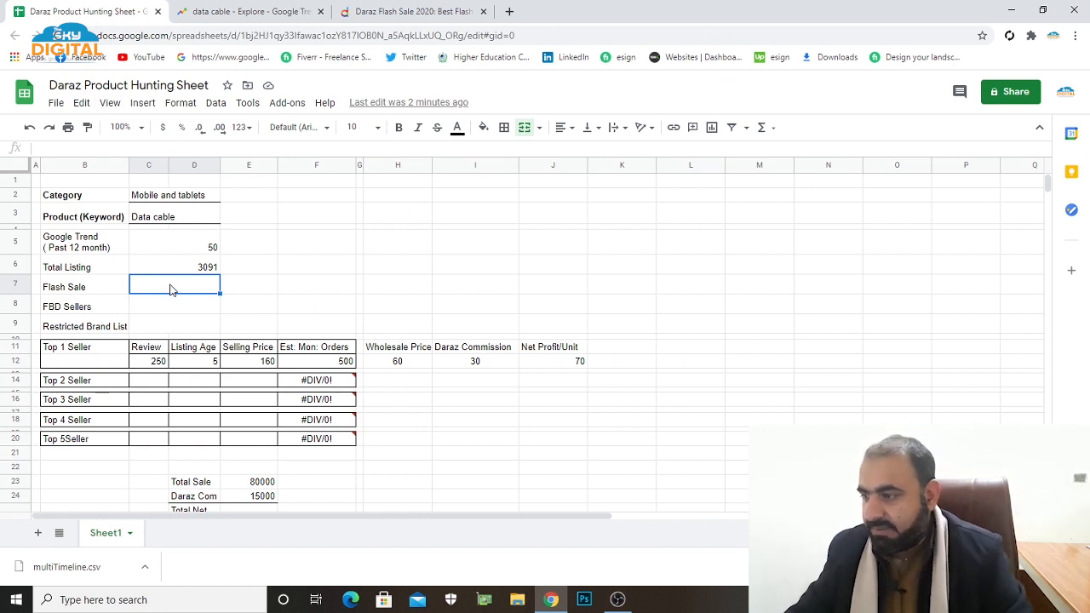
{"action": "type", "text": "ye"}
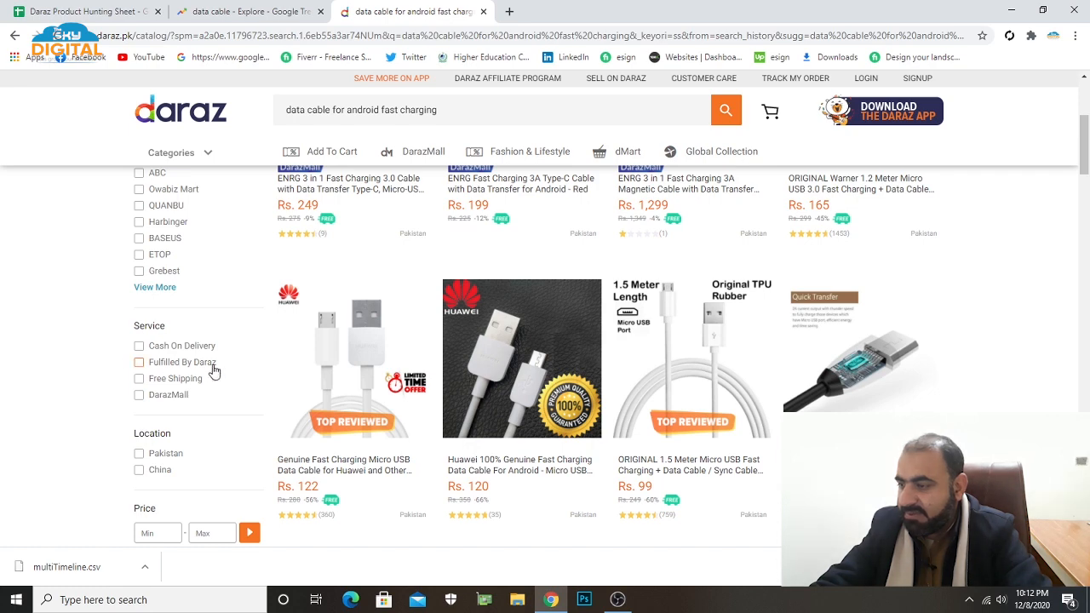
Filter the Daraz "data cable for android fast charging" results to Fulfilled By Daraz and check the item count.
{"action": "left_click", "coordinate": [139, 362]}
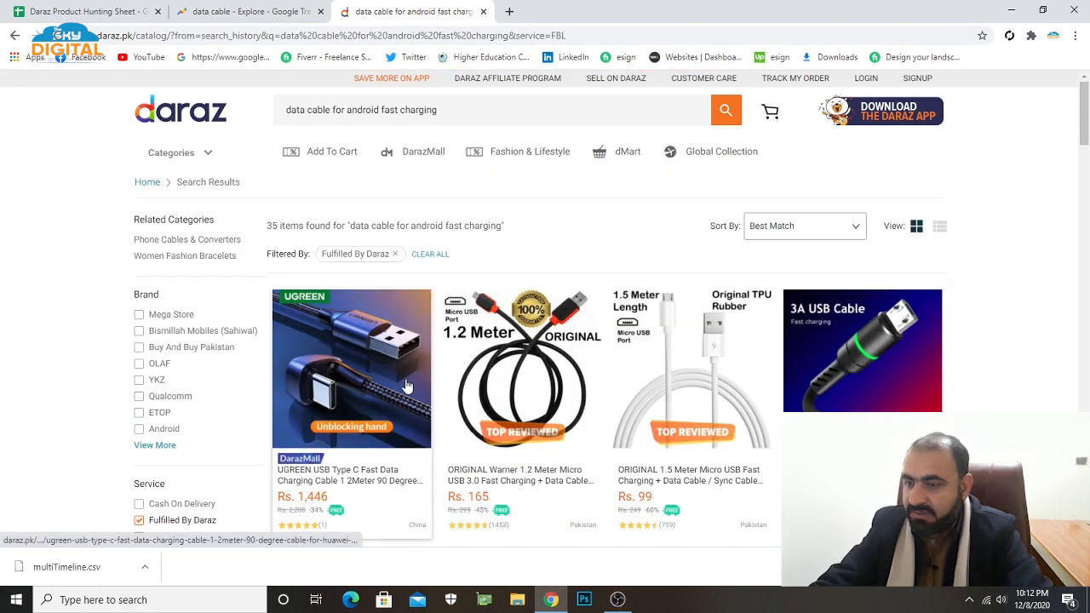
{"action": "scroll", "coordinate": [380, 387], "scroll_direction": "down", "scroll_amount": 3}
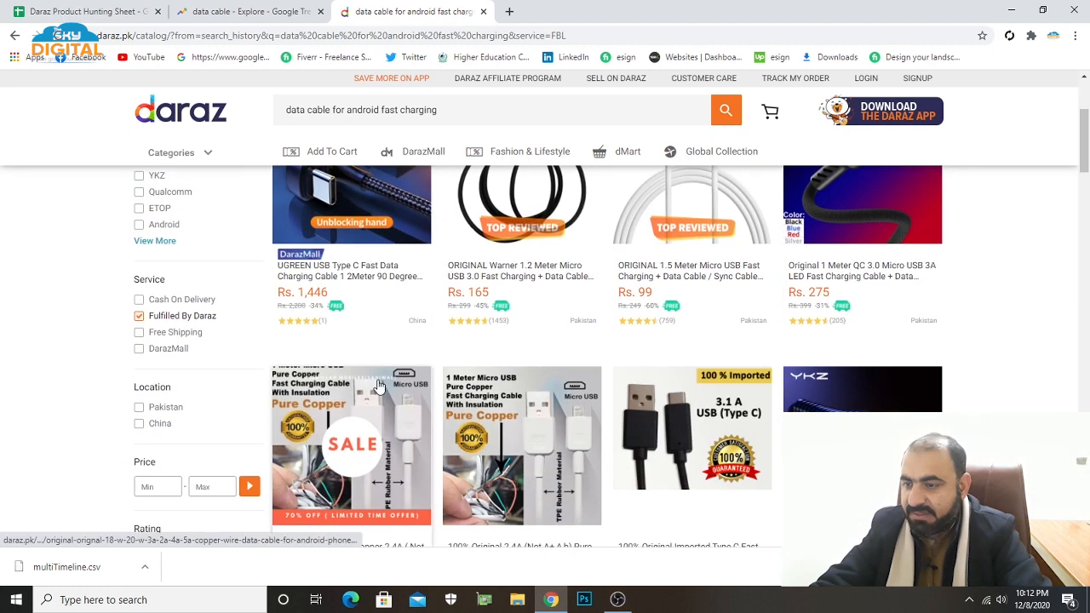
{"action": "scroll", "coordinate": [380, 388], "scroll_direction": "up", "scroll_amount": 3}
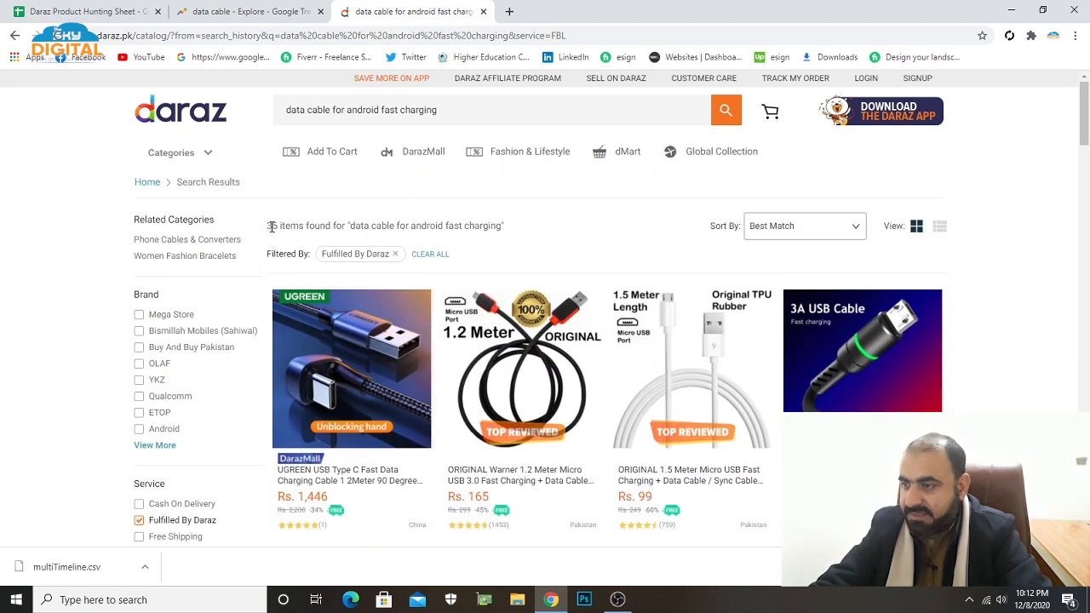
{"action": "left_click_drag", "start_coordinate": [277, 226], "coordinate": [265, 230]}
{"action": "left_click", "coordinate": [267, 225]}
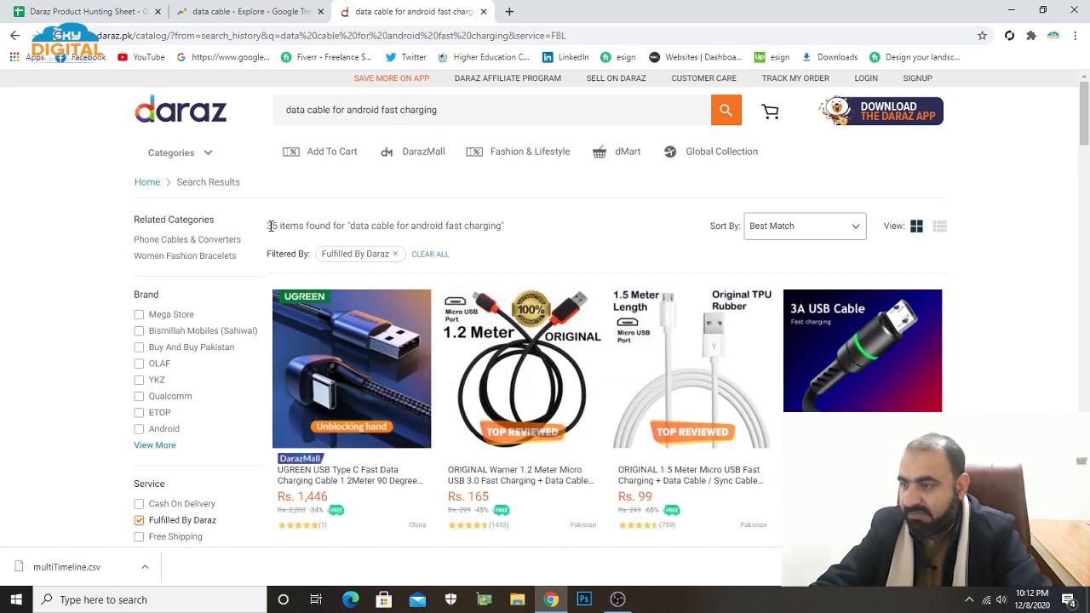
Return to the product hunting sheet and enter "35 seller" for FBD Sellers.
{"action": "left_click", "coordinate": [104, 12]}
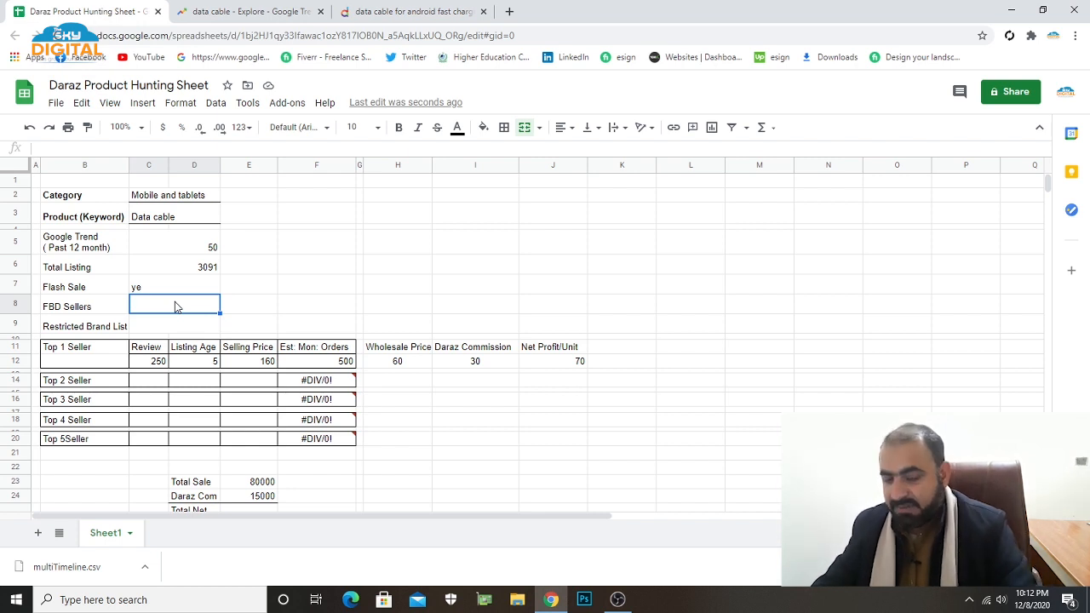
{"action": "type", "text": "35"}
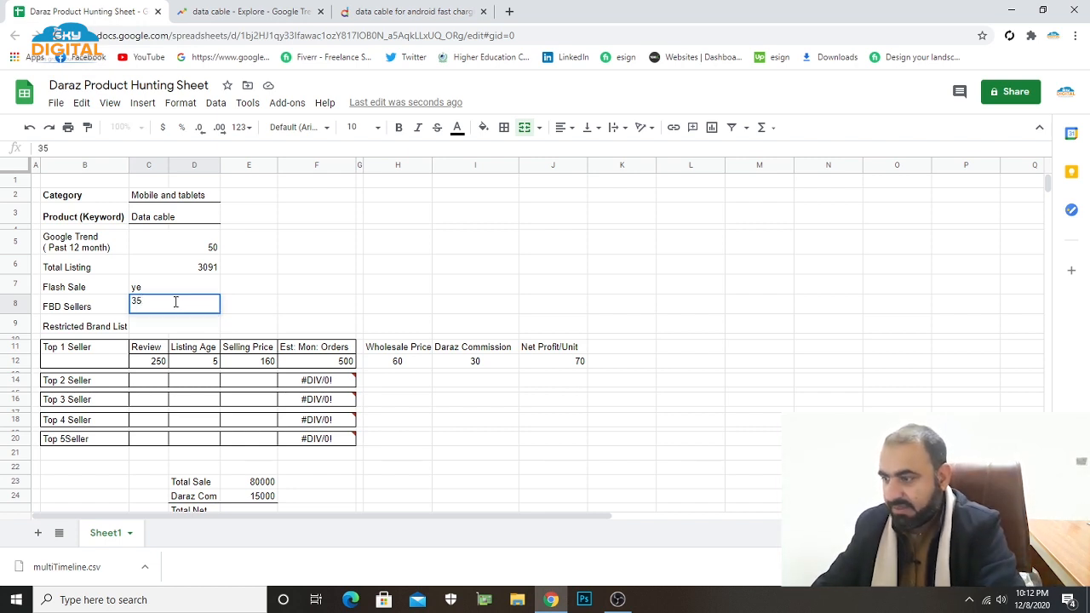
{"action": "type", "text": " seller"}
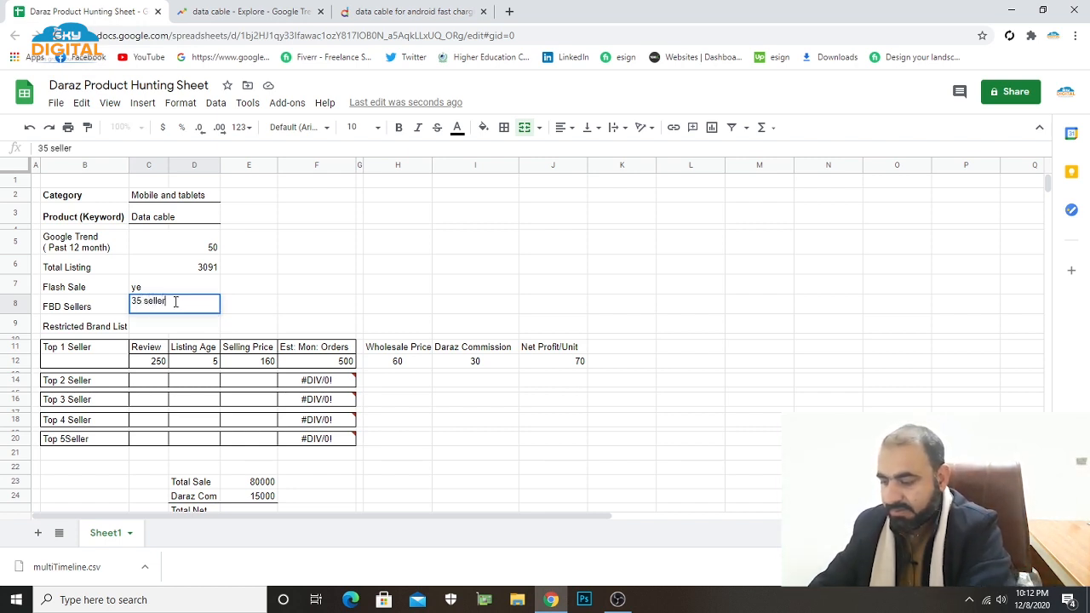
{"action": "left_click", "coordinate": [314, 306]}
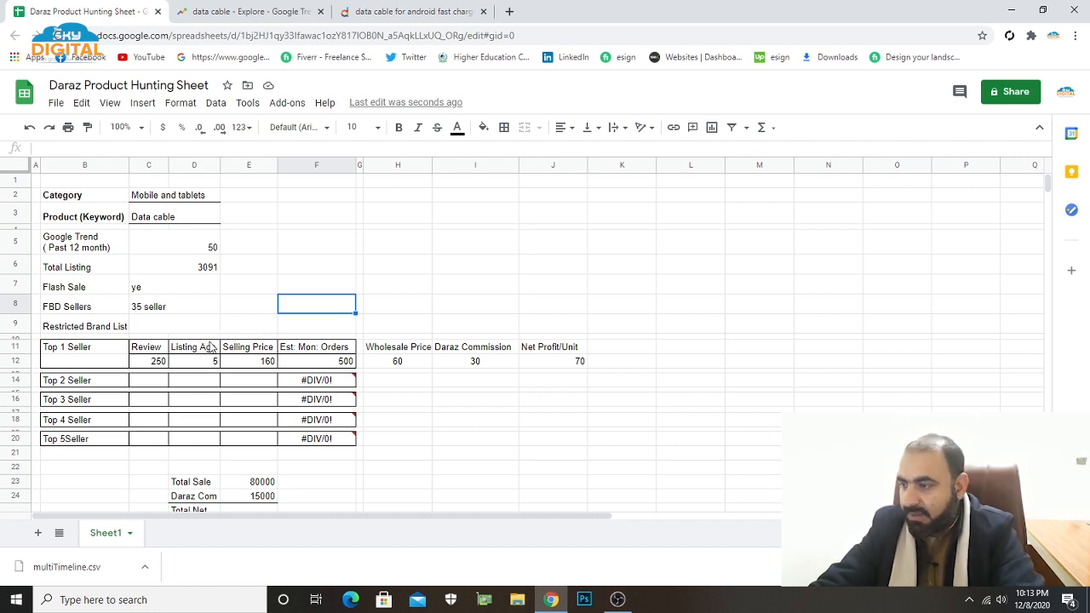
Enter "No" for Restricted Brand List in the product hunting sheet.
{"action": "left_click", "coordinate": [166, 329]}
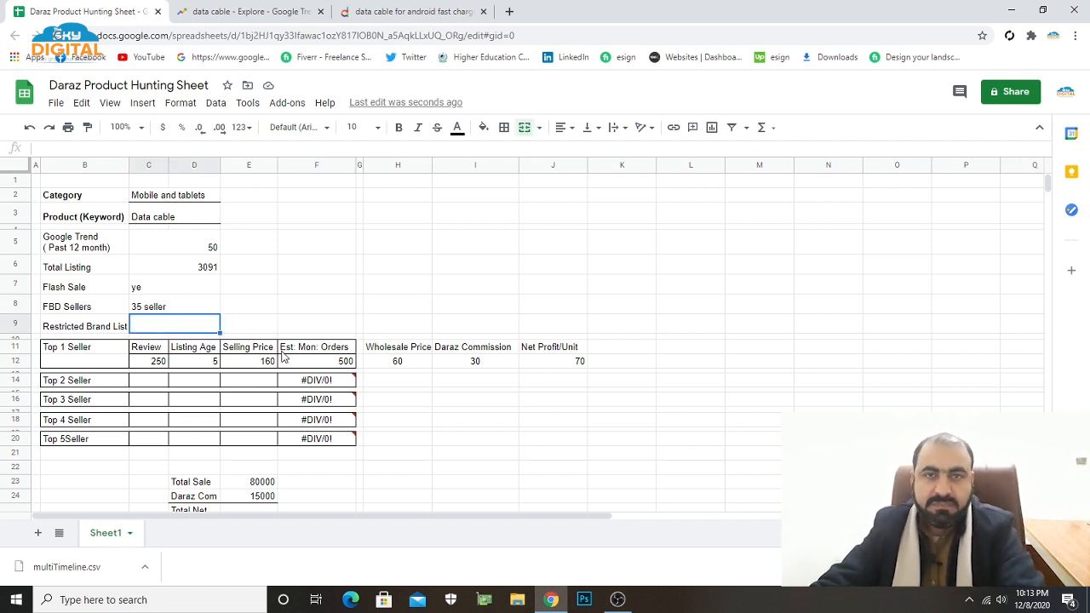
{"action": "mouse_move", "coordinate": [322, 431]}
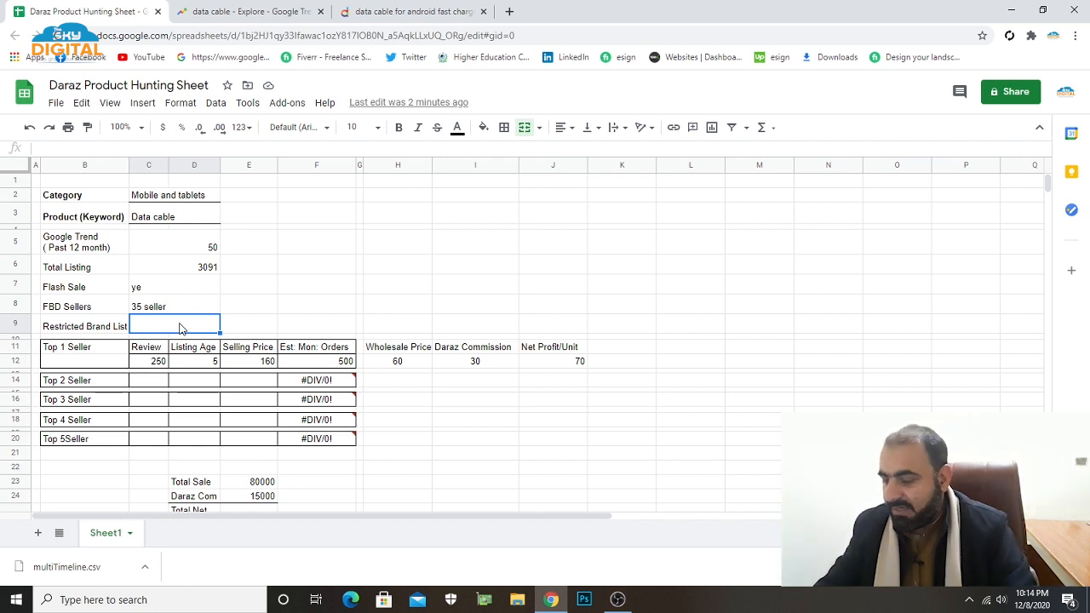
{"action": "type", "text": "No"}
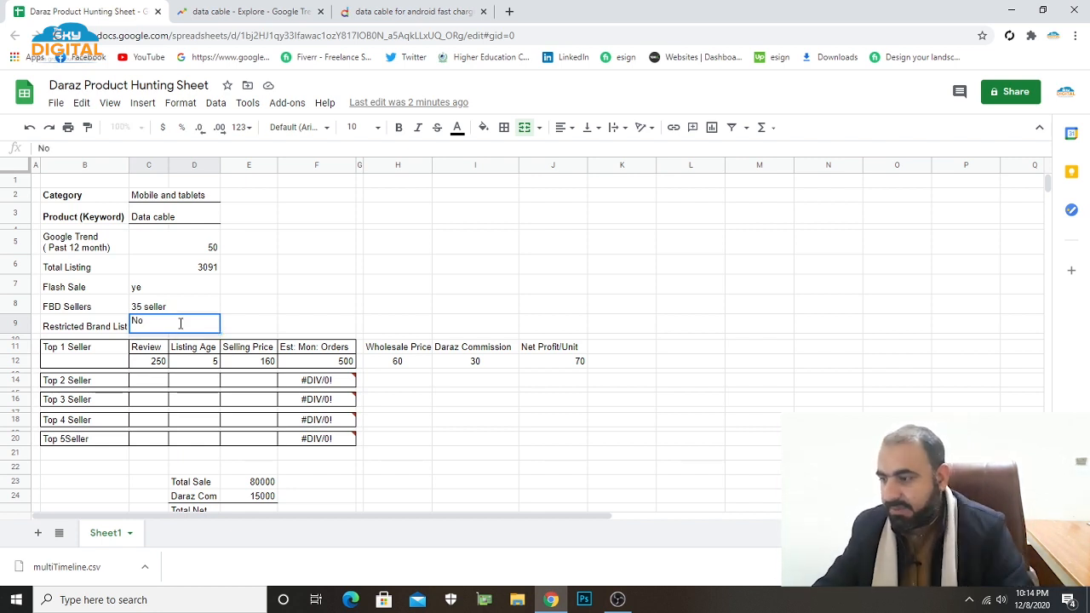
{"action": "left_click", "coordinate": [453, 417]}
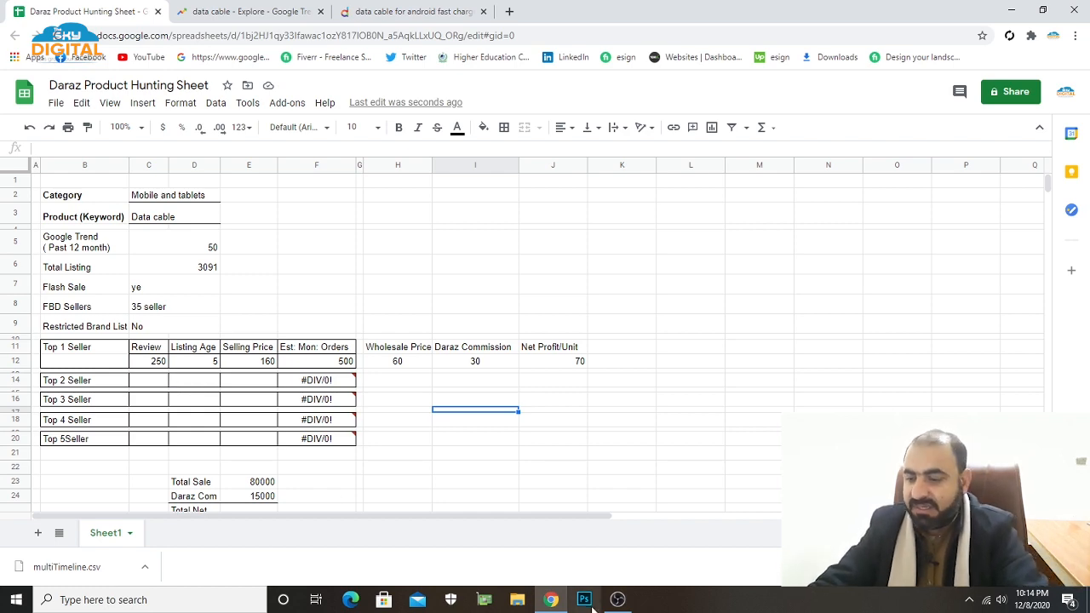
Switch to the Daraz results, restrict them to ratings of 4 and up, and review the listed cables' prices and review counts.
{"action": "left_click", "coordinate": [420, 18]}
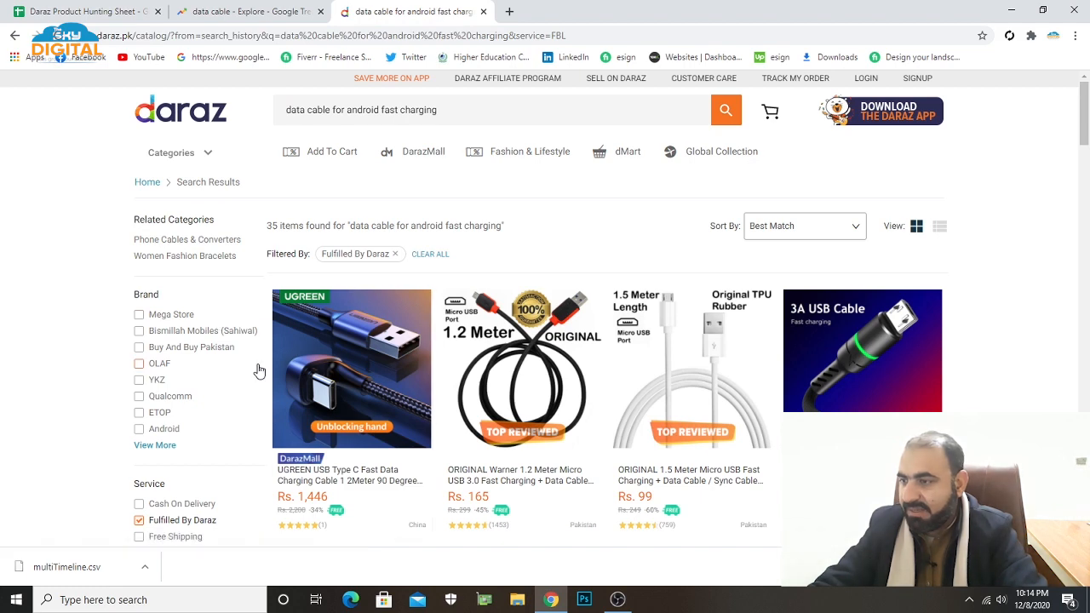
{"action": "scroll", "coordinate": [260, 372], "scroll_direction": "down", "scroll_amount": 4}
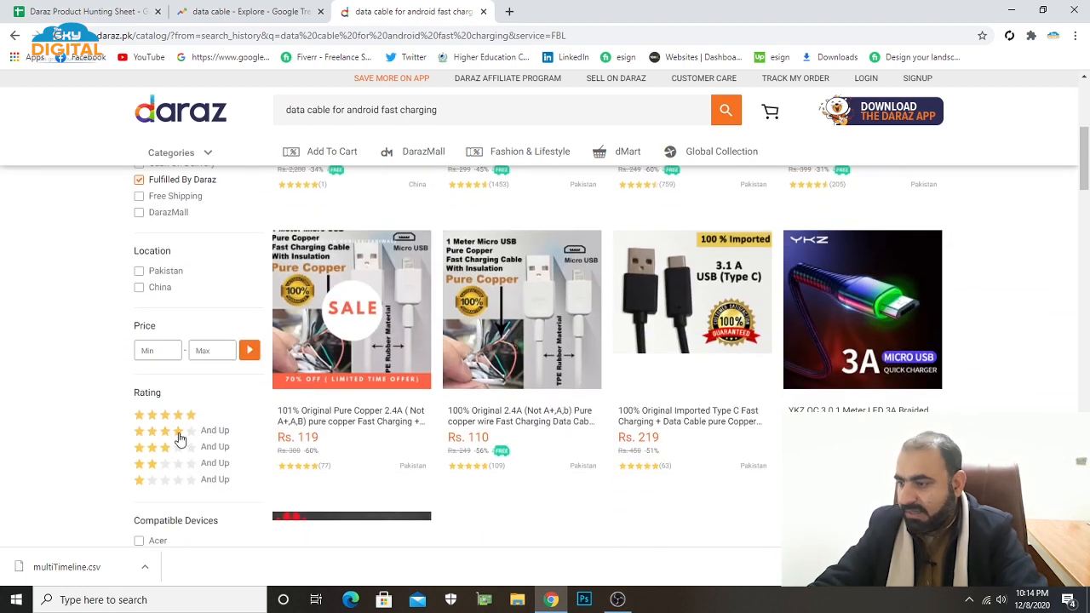
{"action": "left_click", "coordinate": [180, 438]}
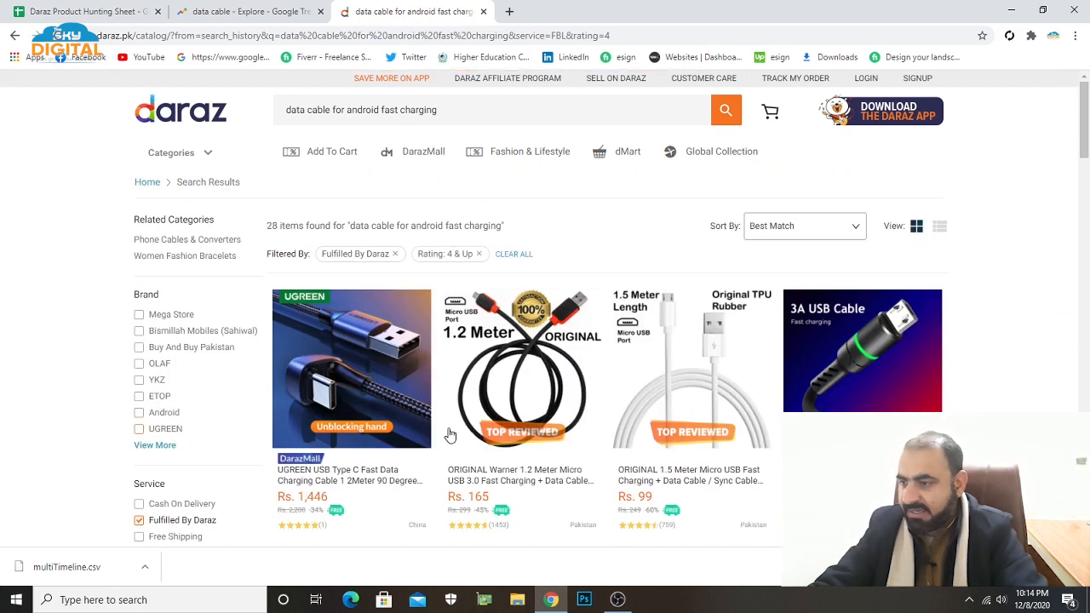
{"action": "scroll", "coordinate": [418, 401], "scroll_direction": "down", "scroll_amount": 3}
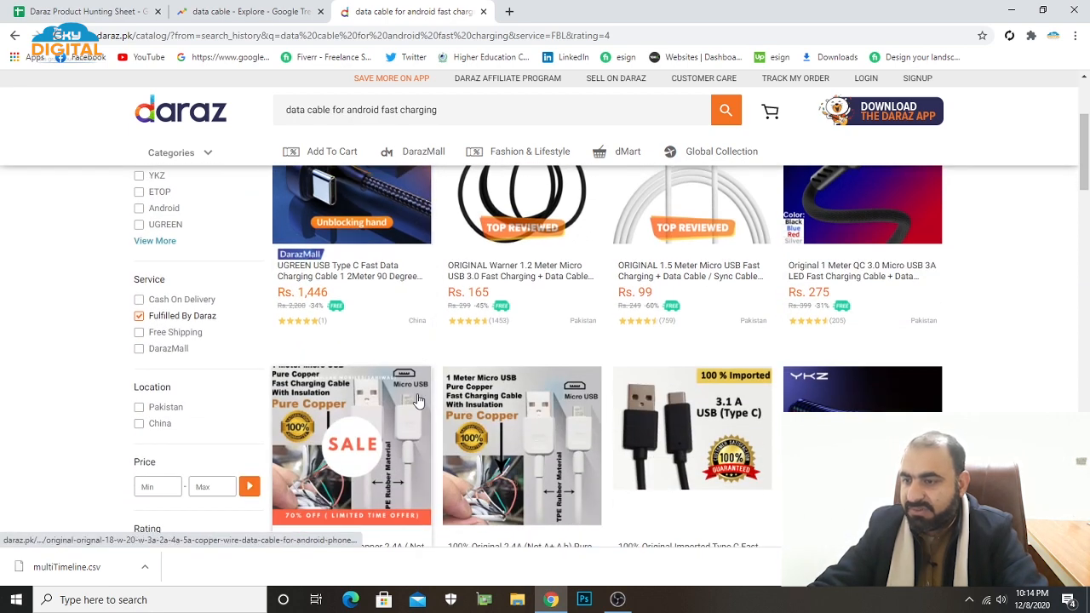
{"action": "scroll", "coordinate": [419, 400], "scroll_direction": "up", "scroll_amount": 2}
{"action": "scroll", "coordinate": [418, 401], "scroll_direction": "down", "scroll_amount": 1}
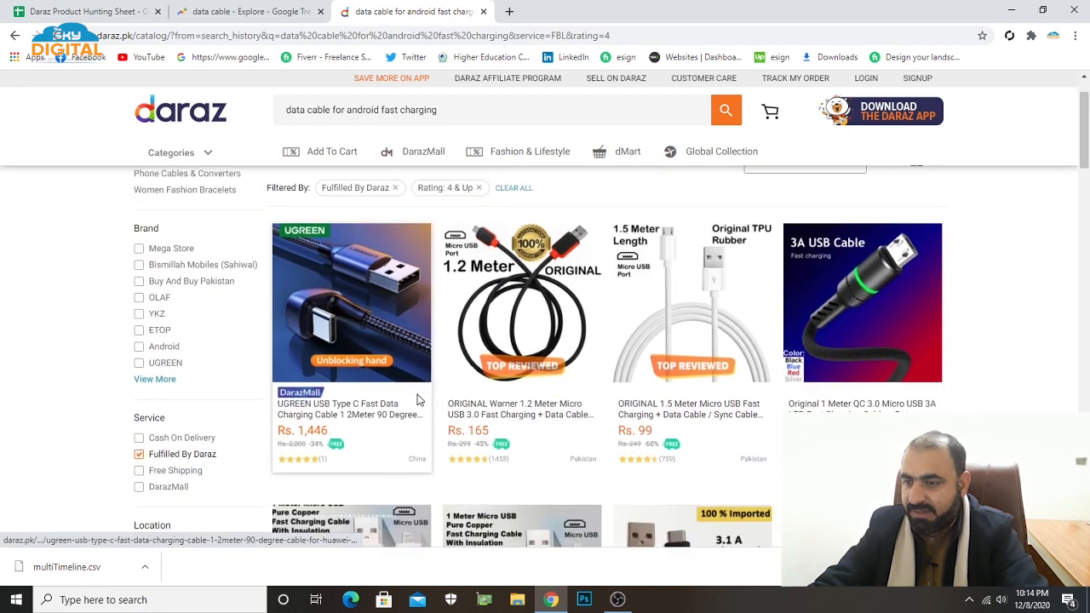
{"action": "scroll", "coordinate": [406, 398], "scroll_direction": "down", "scroll_amount": 4}
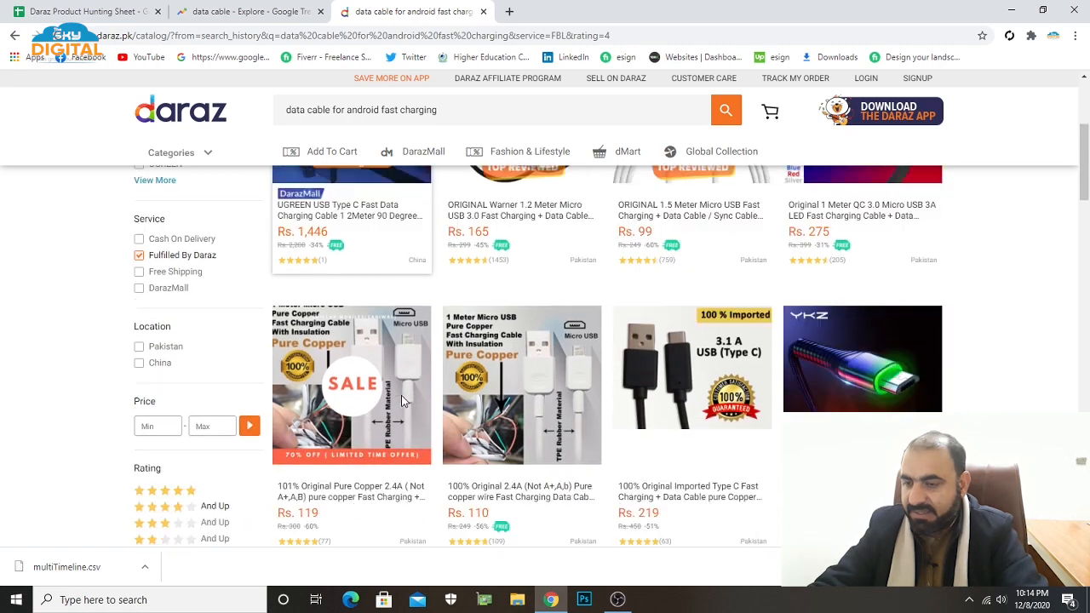
{"action": "scroll", "coordinate": [404, 401], "scroll_direction": "down", "scroll_amount": 3}
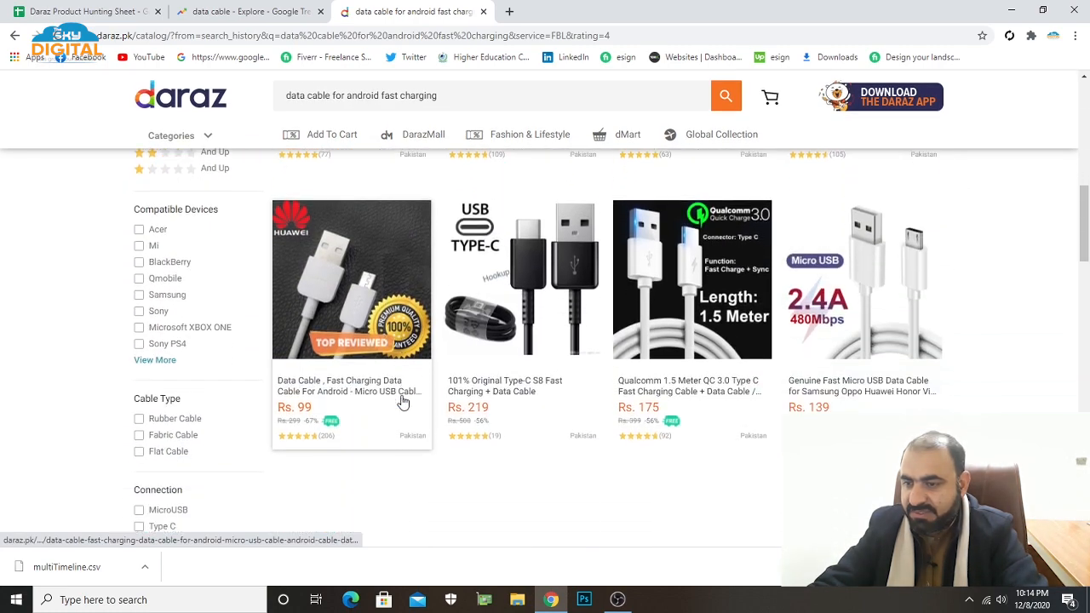
Compare review counts across the filtered Daraz cables and enter 1453 as the Top 1 Seller's review count in the product hunting sheet.
{"action": "scroll", "coordinate": [404, 401], "scroll_direction": "down", "scroll_amount": 2}
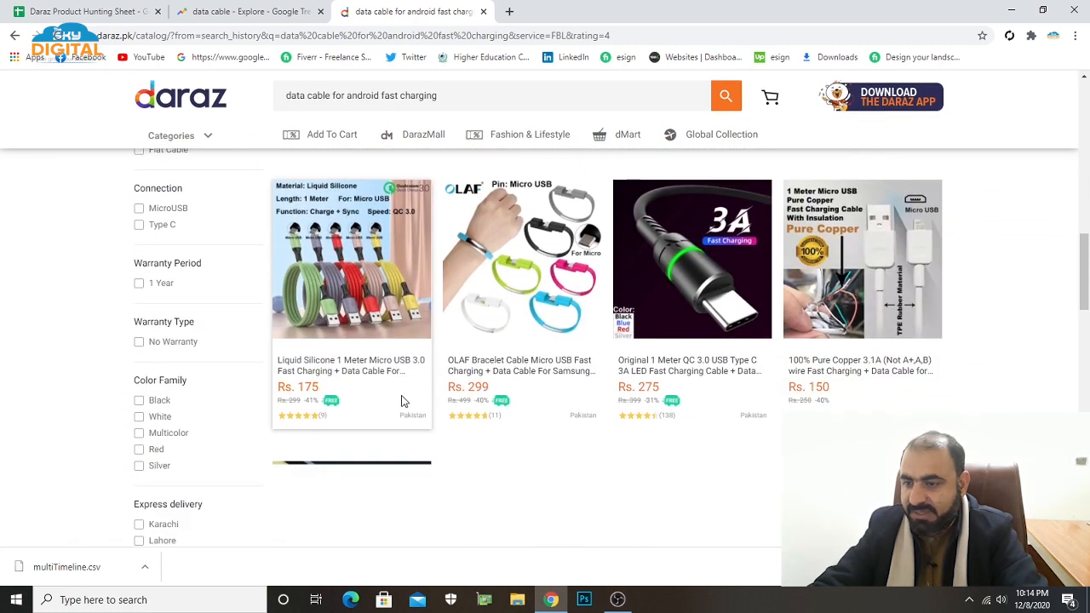
{"action": "scroll", "coordinate": [404, 401], "scroll_direction": "up", "scroll_amount": 3}
{"action": "scroll", "coordinate": [404, 401], "scroll_direction": "up", "scroll_amount": 10}
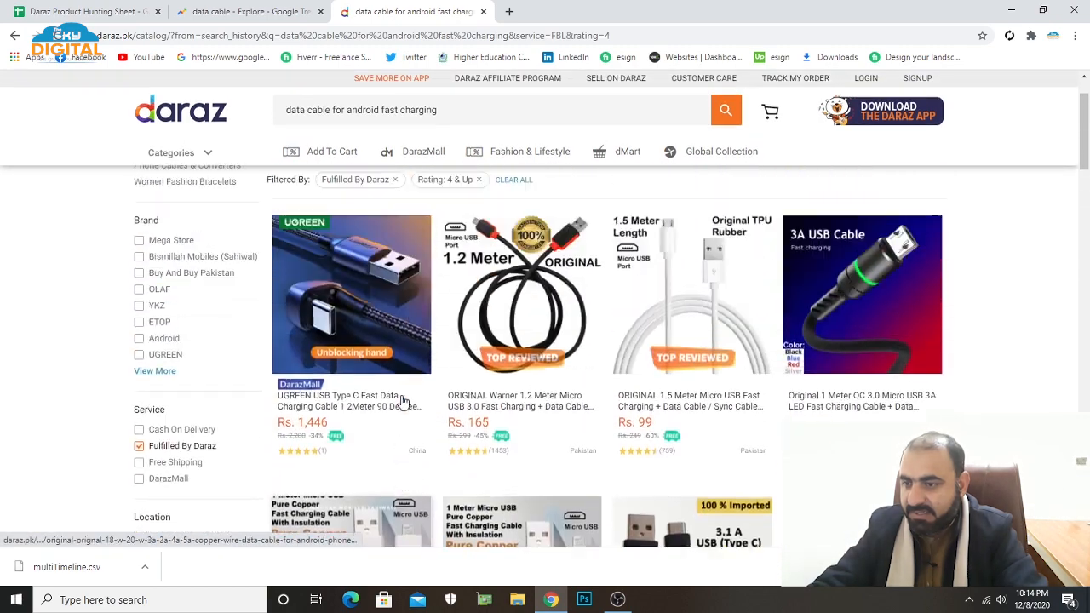
{"action": "scroll", "coordinate": [404, 402], "scroll_direction": "down", "scroll_amount": 1}
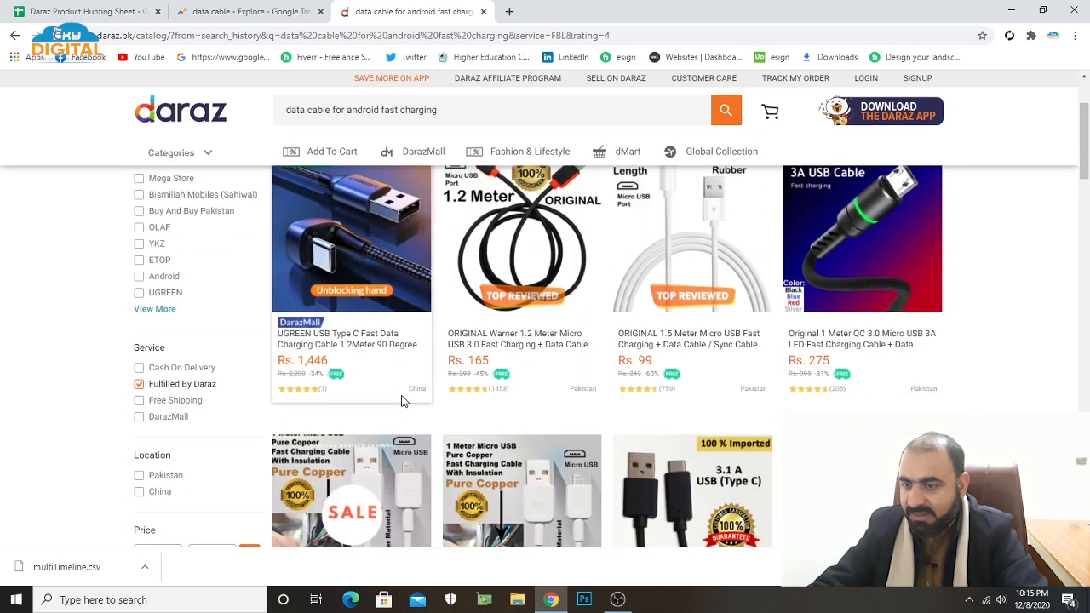
{"action": "scroll", "coordinate": [476, 421], "scroll_direction": "up", "scroll_amount": 1}
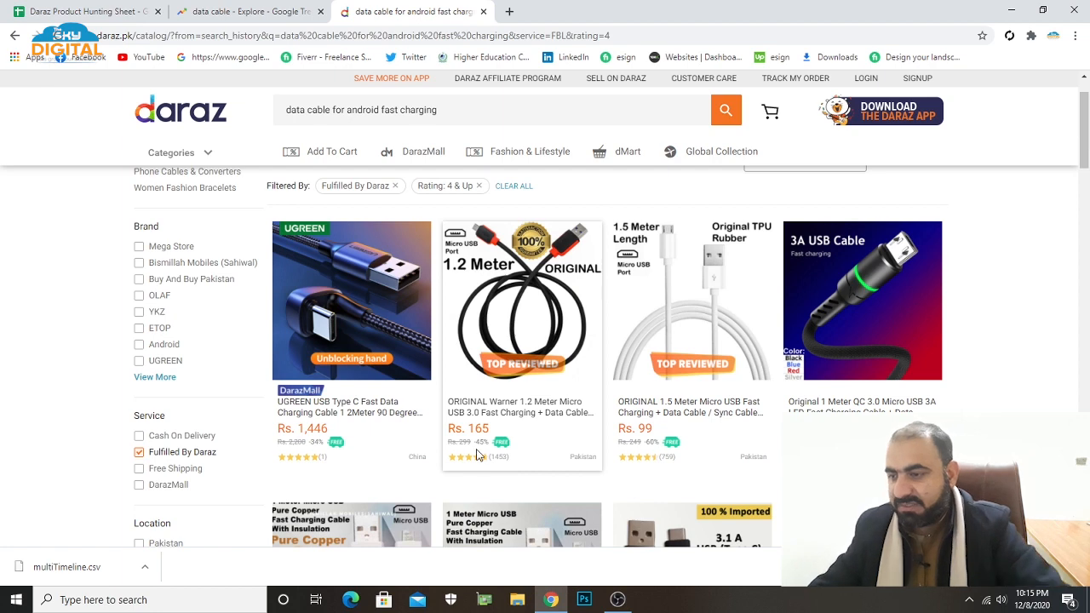
{"action": "scroll", "coordinate": [501, 451], "scroll_direction": "down", "scroll_amount": 1}
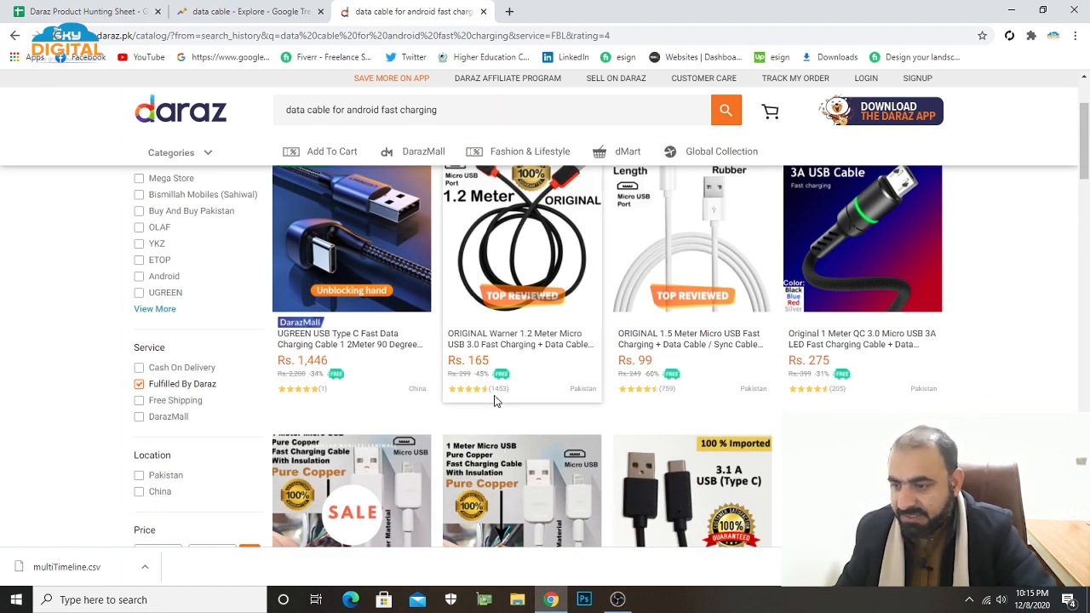
{"action": "left_click", "coordinate": [85, 11]}
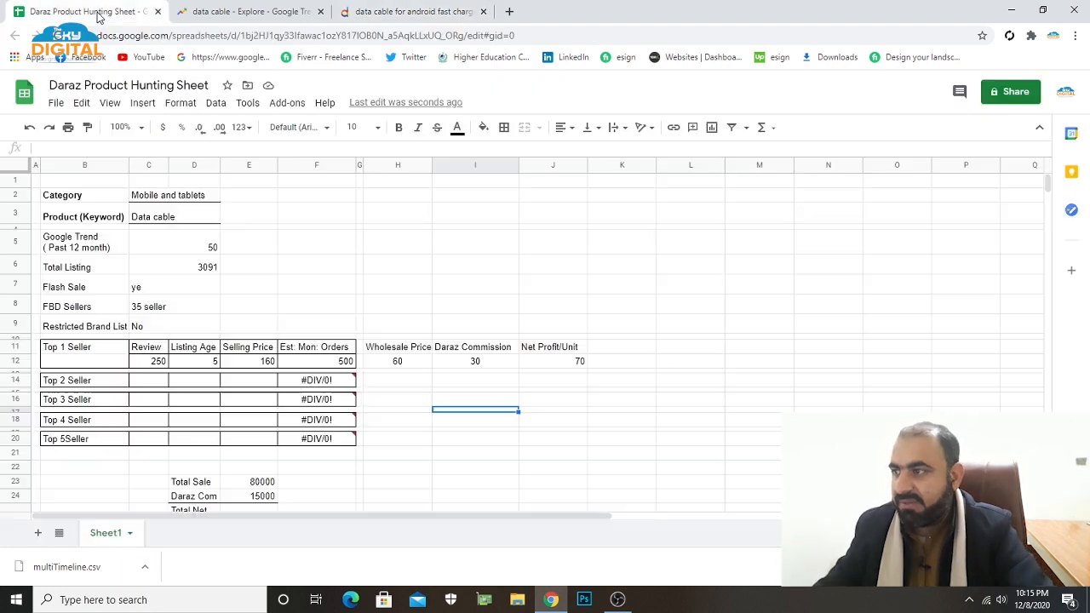
{"action": "left_click", "coordinate": [147, 365]}
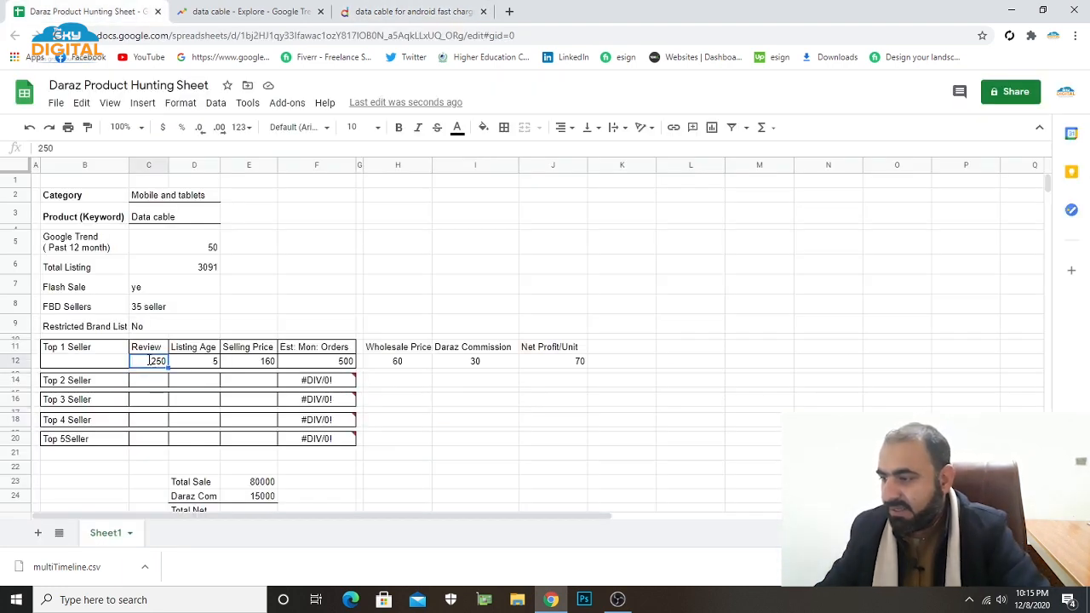
{"action": "double_click", "coordinate": [155, 362]}
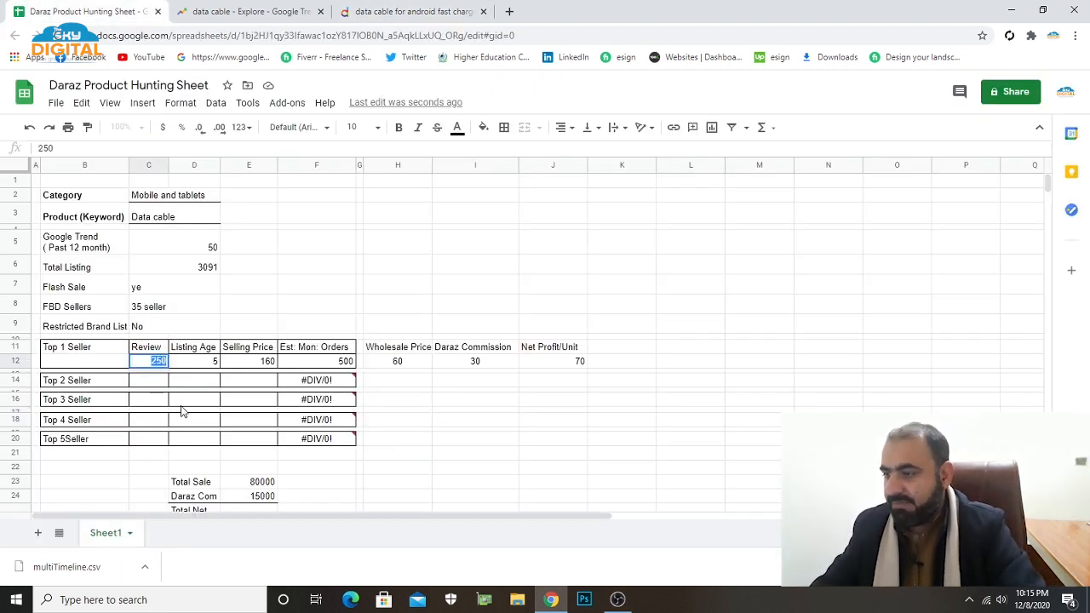
{"action": "type", "text": "1453"}
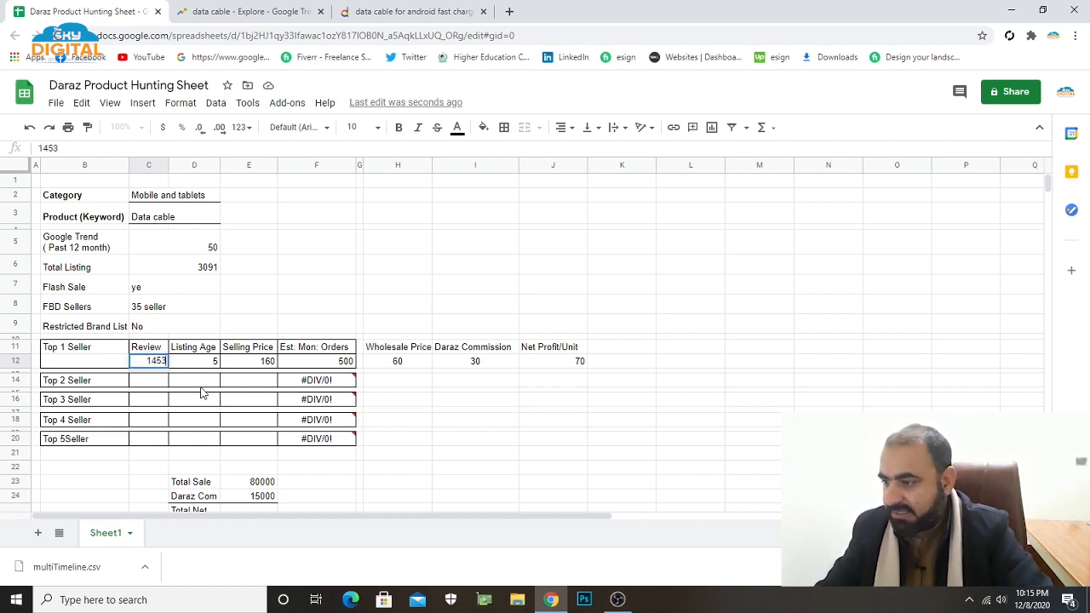
Take the next review counts from the Daraz results, entering 759 for Top 2 Seller and 205 for Top 3 Seller in the sheet.
{"action": "left_click", "coordinate": [165, 383]}
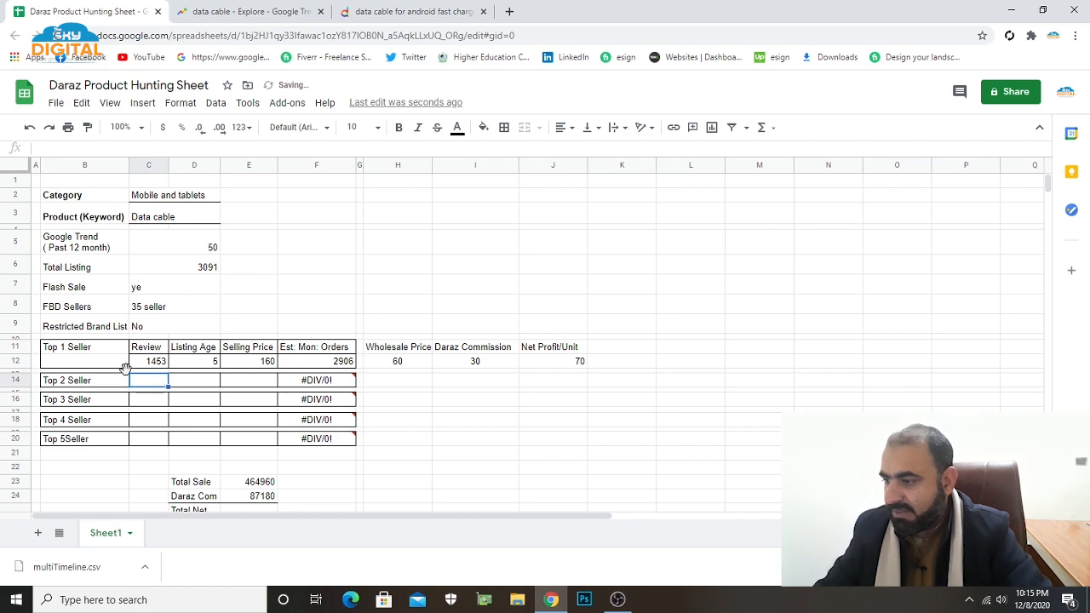
{"action": "left_click", "coordinate": [367, 12]}
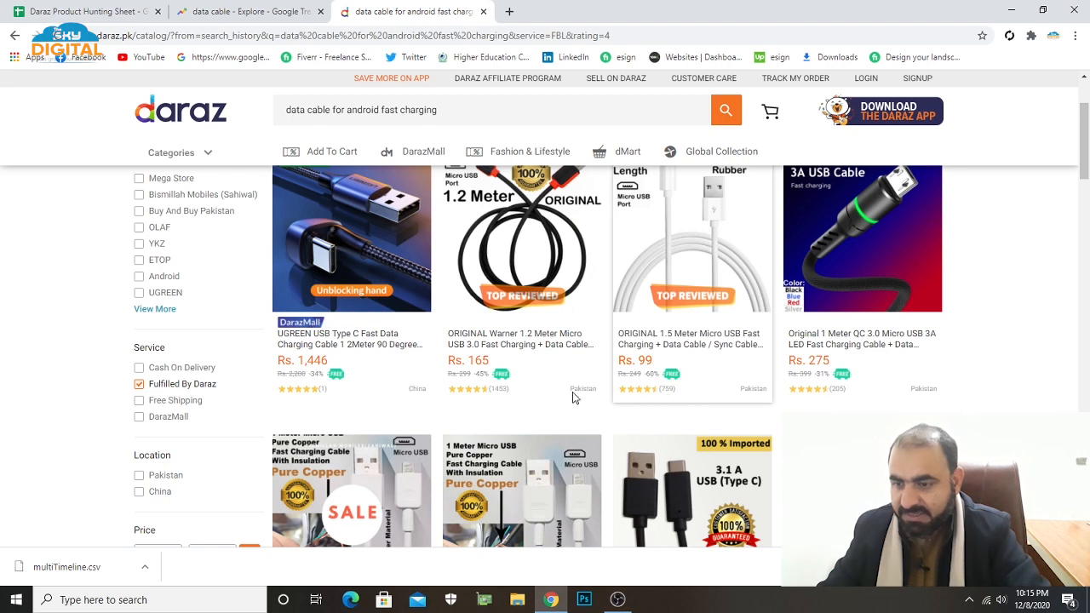
{"action": "left_click", "coordinate": [85, 11]}
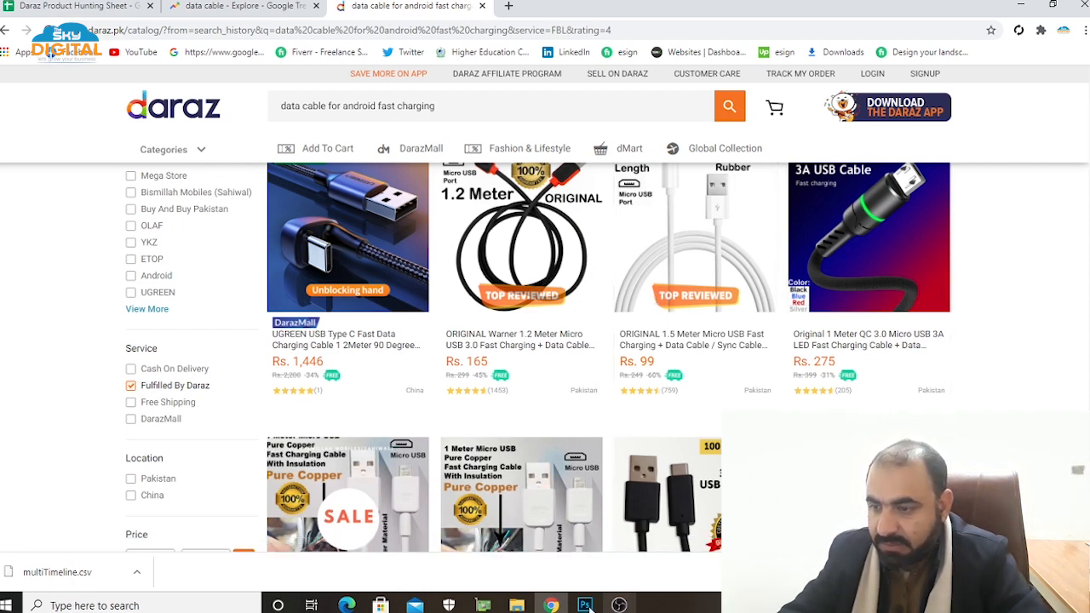
{"action": "left_click", "coordinate": [85, 6]}
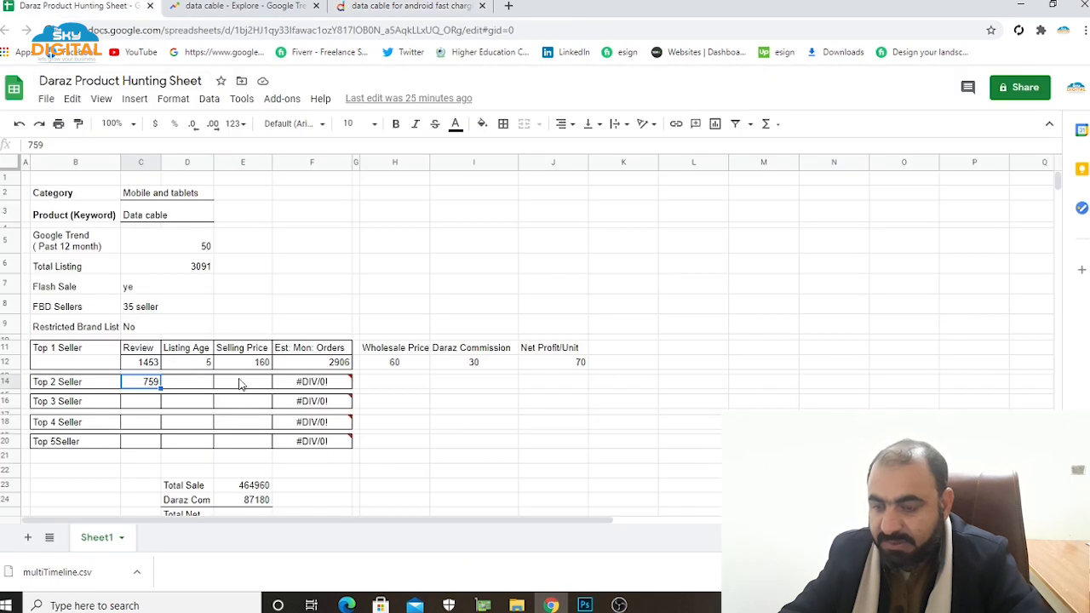
{"action": "left_click", "coordinate": [149, 405]}
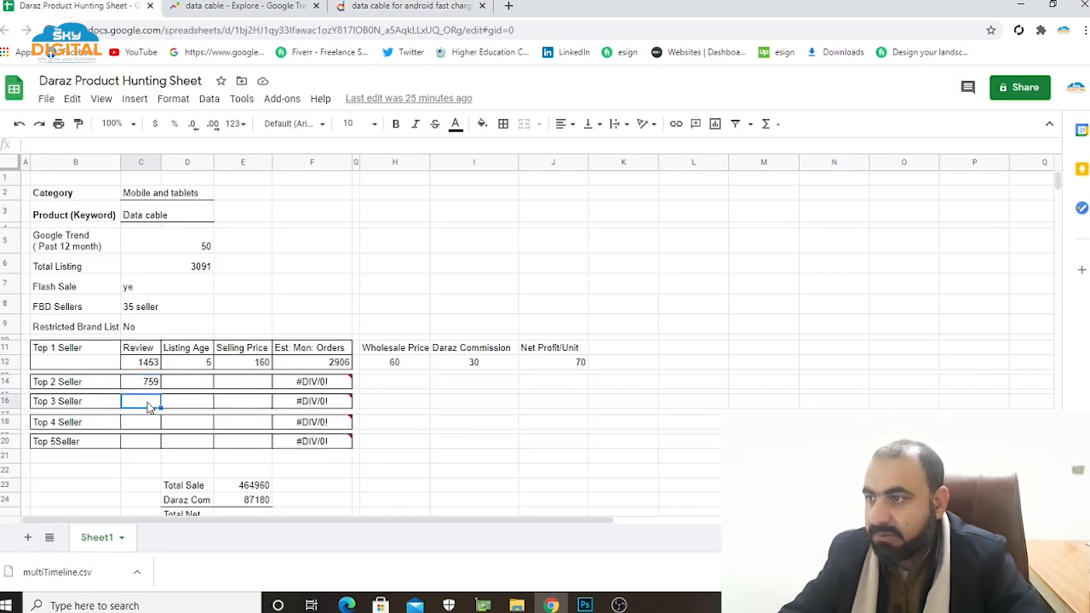
{"action": "type", "text": "205"}
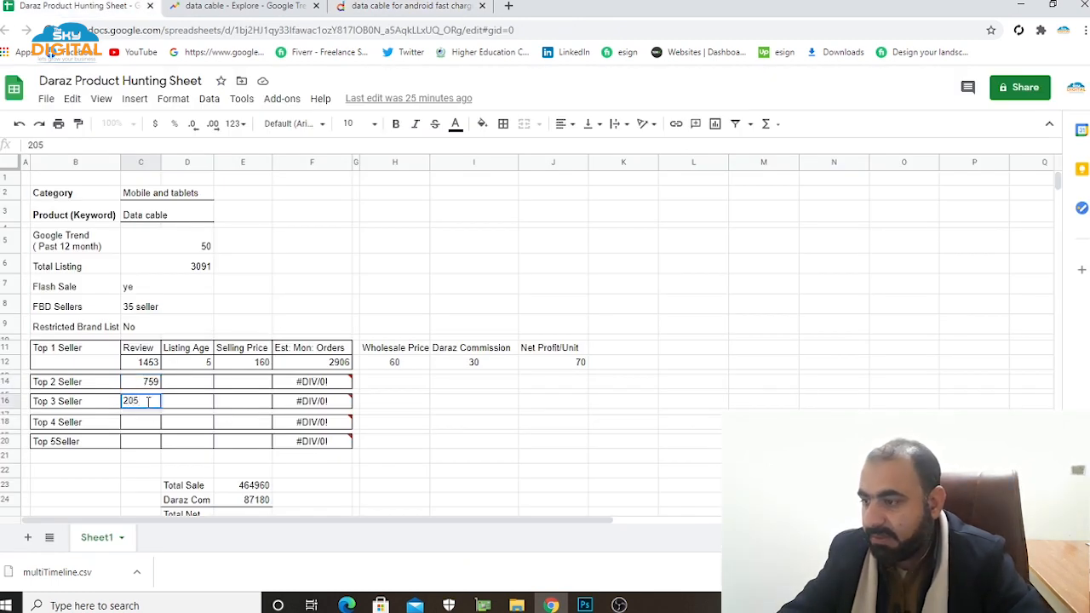
{"action": "left_click", "coordinate": [426, 445]}
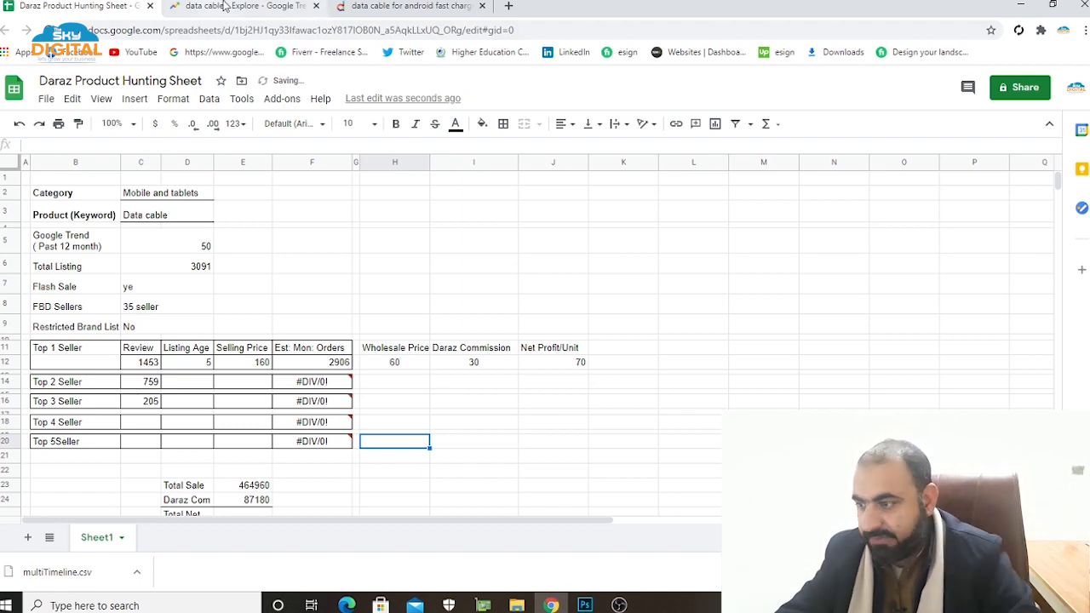
Check the second row of Daraz cables and enter 105 as the Top 4 Seller's review count in the sheet.
{"action": "left_click", "coordinate": [397, 8]}
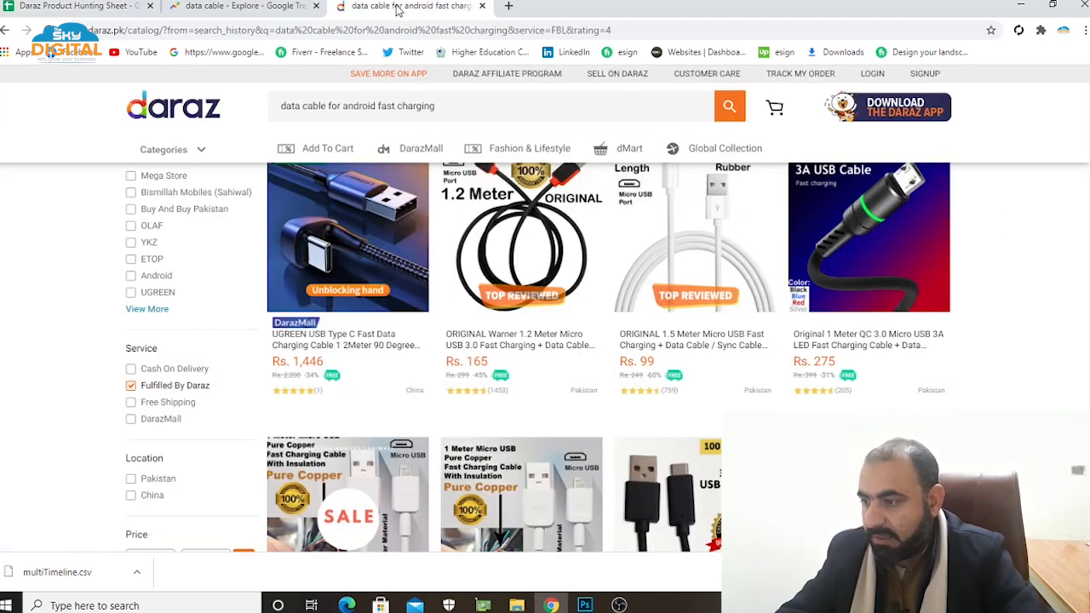
{"action": "scroll", "coordinate": [599, 304], "scroll_direction": "down", "scroll_amount": 2}
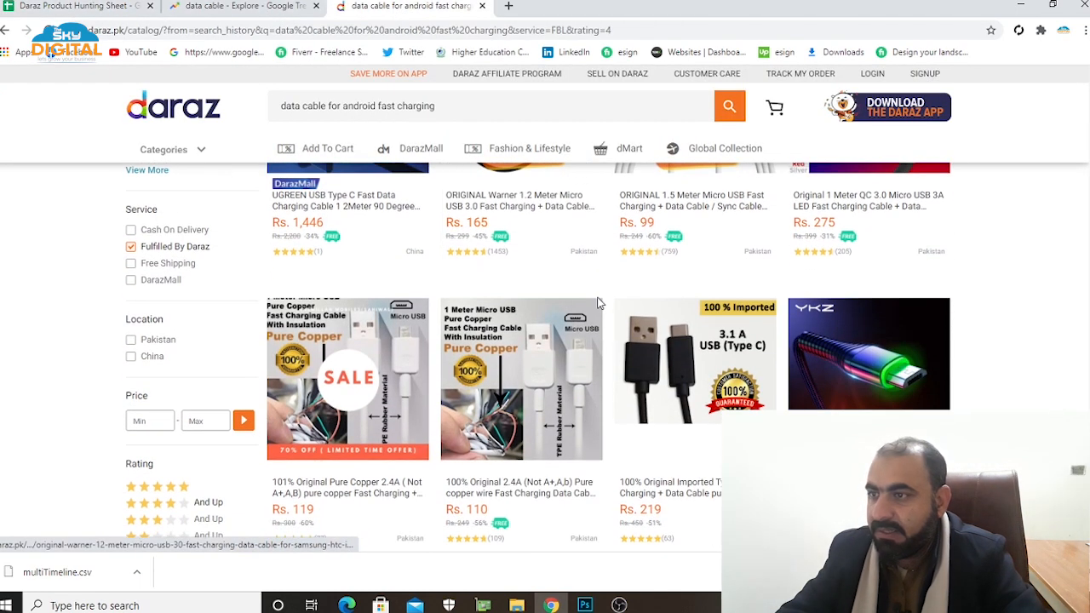
{"action": "scroll", "coordinate": [596, 304], "scroll_direction": "down", "scroll_amount": 1}
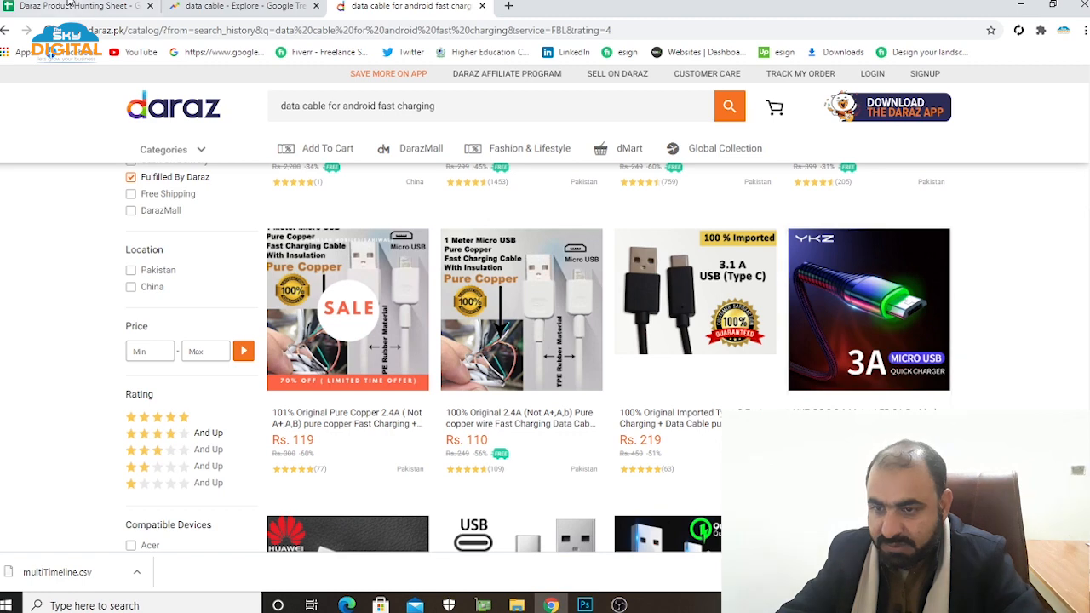
{"action": "left_click", "coordinate": [68, 6]}
{"action": "left_click", "coordinate": [150, 426]}
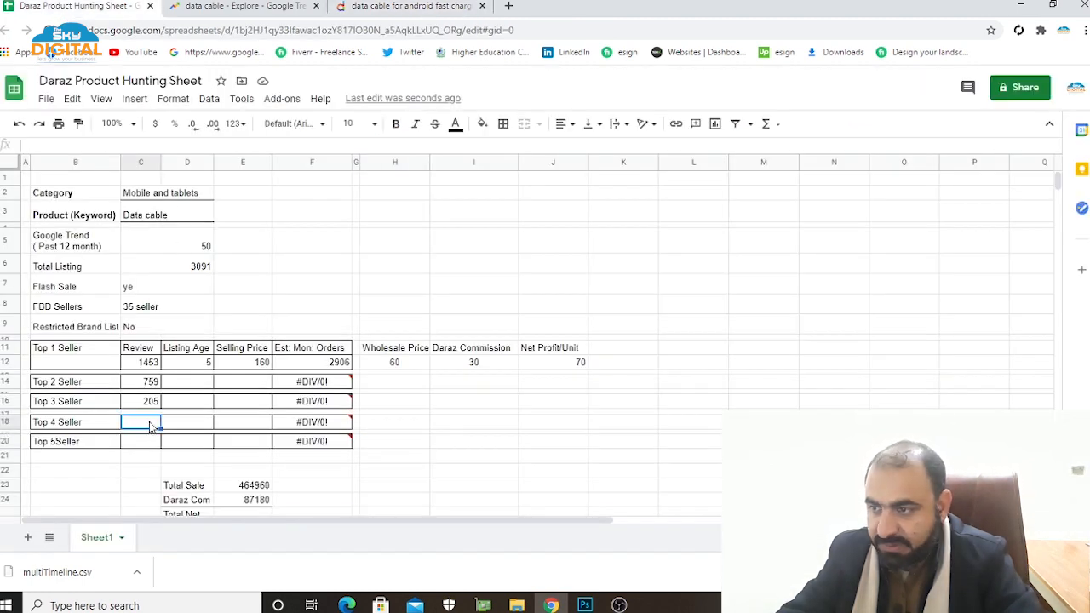
{"action": "type", "text": "105"}
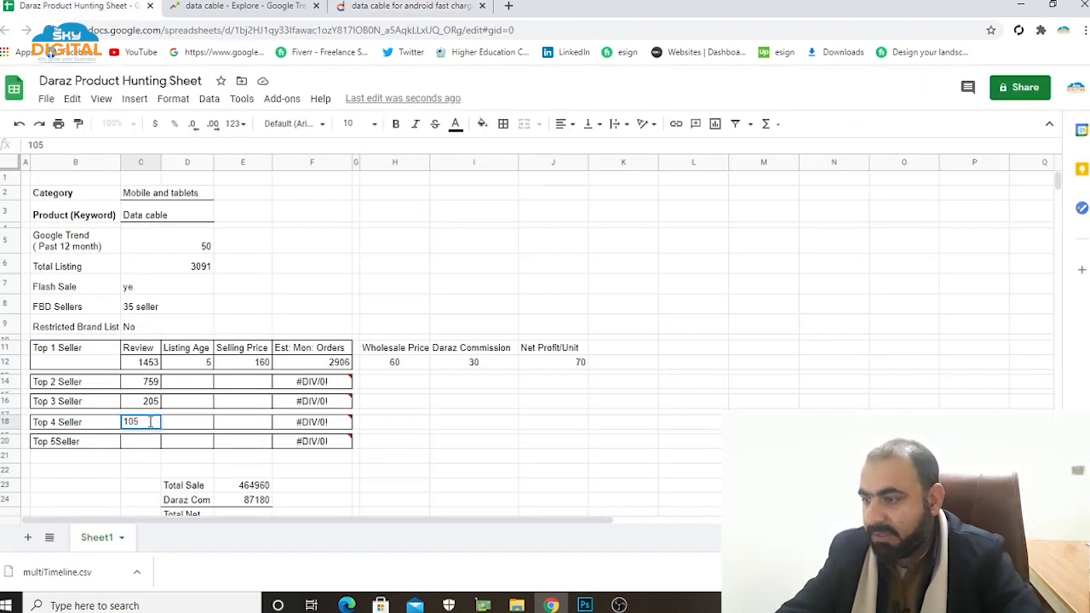
{"action": "left_click", "coordinate": [145, 445]}
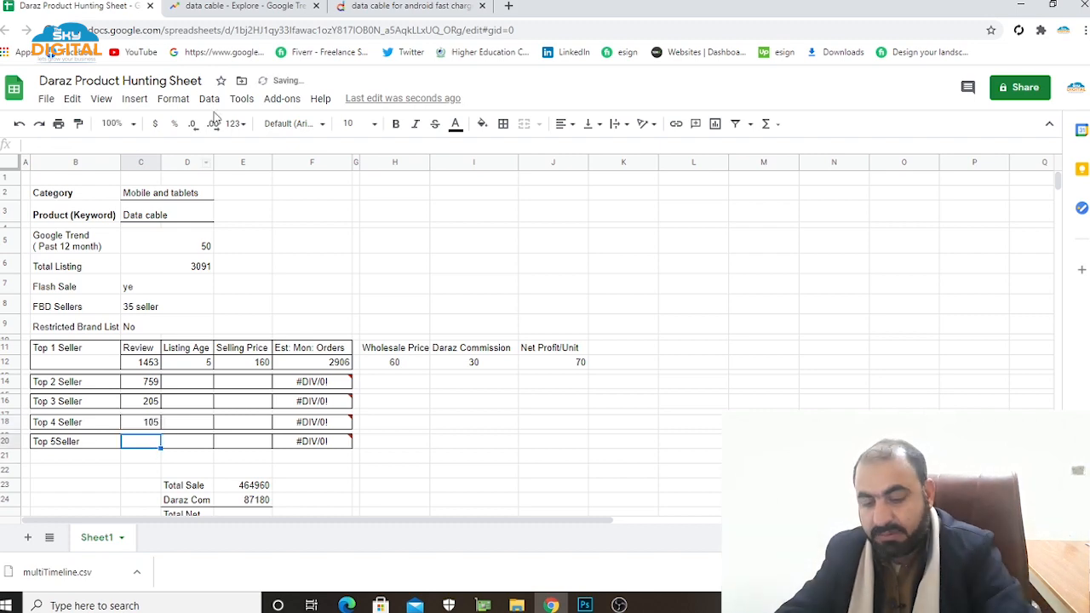
Recheck the Daraz review counts, then set Top 4 Seller's review count to 109 and Top 5 Seller's to 105.
{"action": "left_click", "coordinate": [383, 11]}
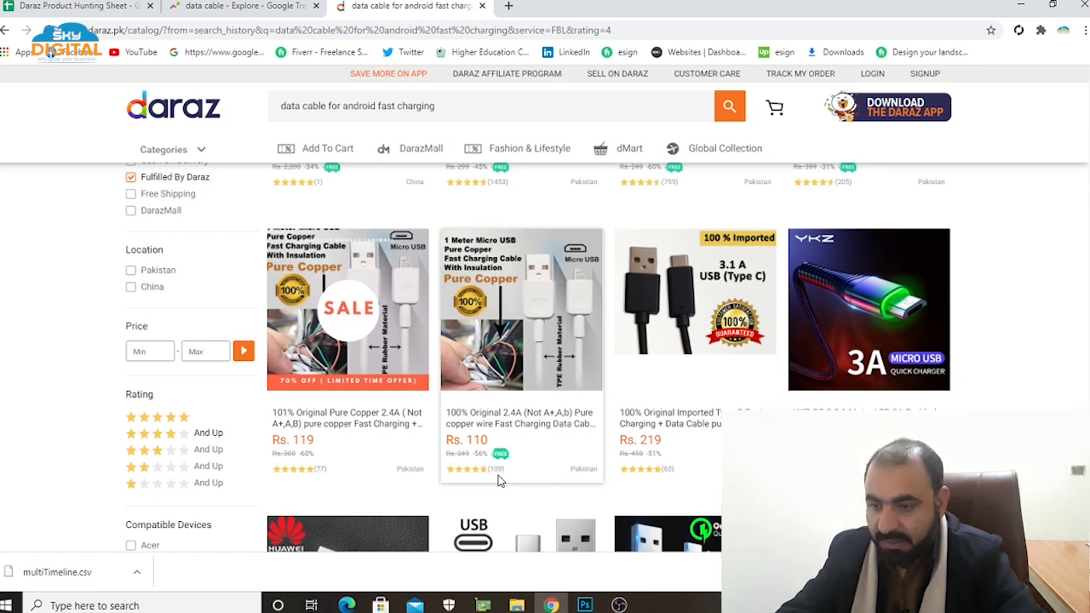
{"action": "left_click", "coordinate": [72, 7]}
{"action": "left_click", "coordinate": [158, 426]}
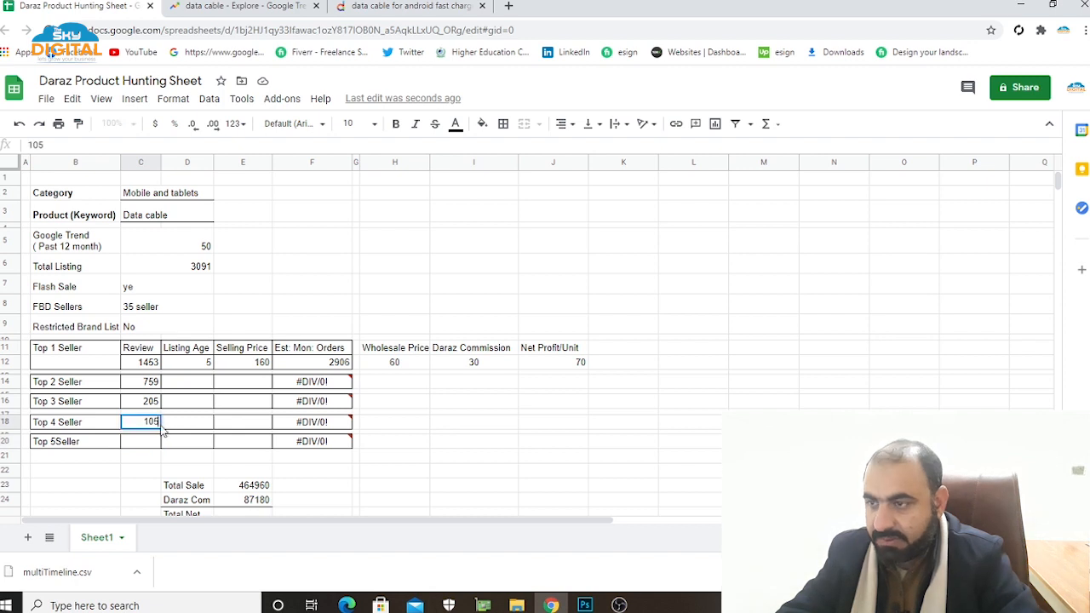
{"action": "double_click", "coordinate": [156, 421]}
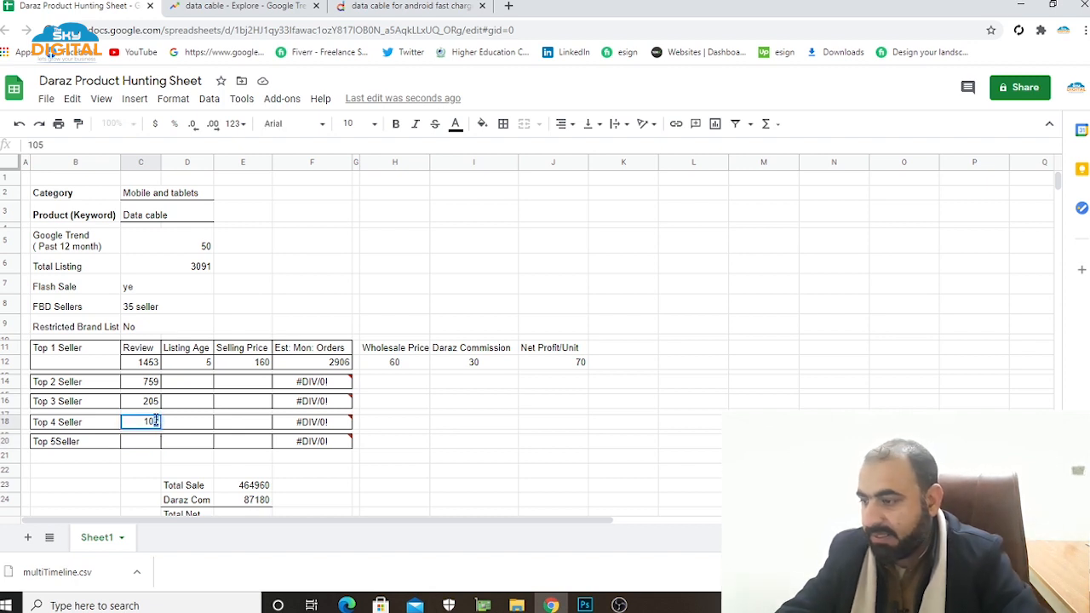
{"action": "key", "text": "BackSpace"}
{"action": "type", "text": "9"}
{"action": "left_click", "coordinate": [153, 449]}
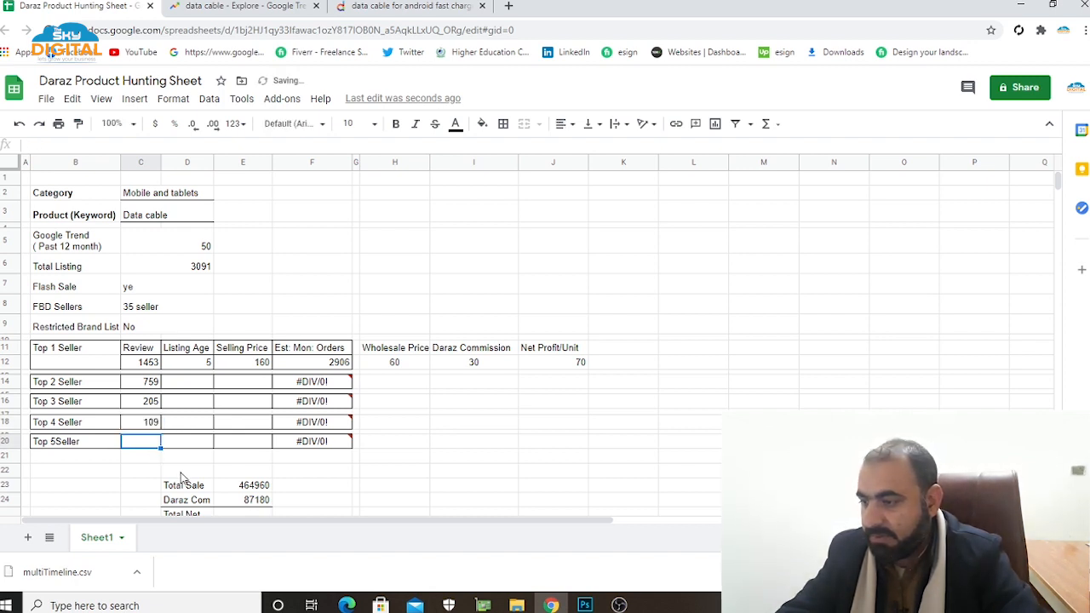
{"action": "type", "text": "105"}
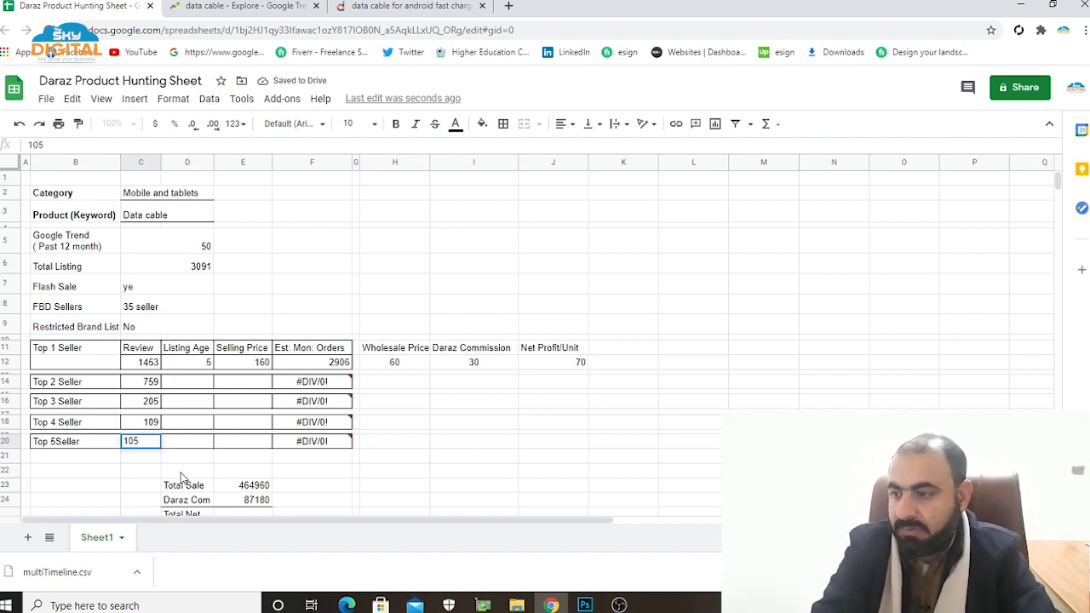
{"action": "left_click", "coordinate": [467, 439]}
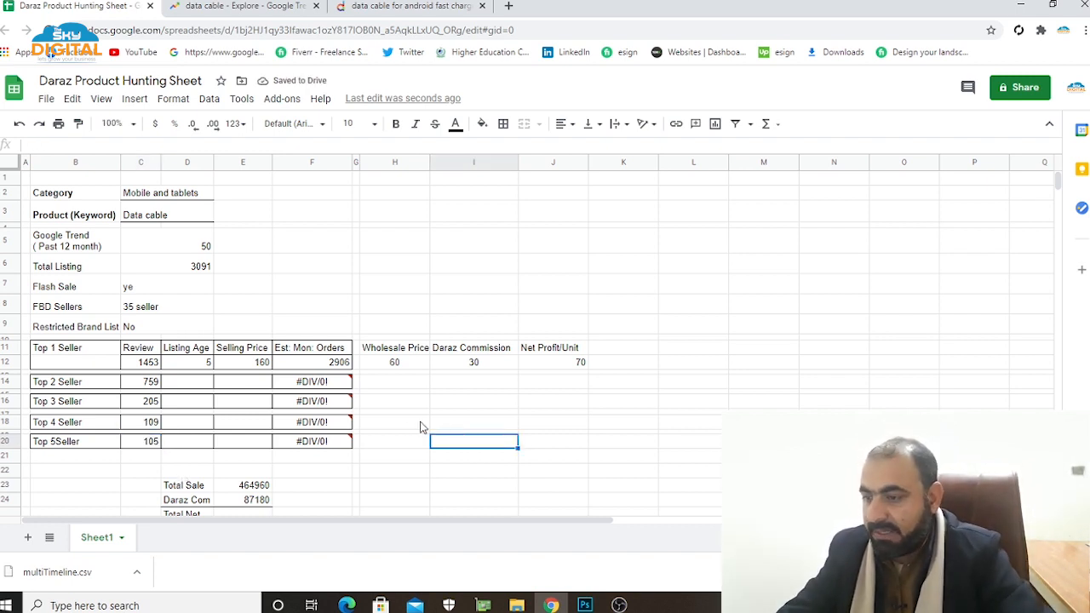
Open the product page of the 1.2 Meter Warner Micro USB cable with 1453 reviews from the Daraz results.
{"action": "left_click", "coordinate": [202, 368]}
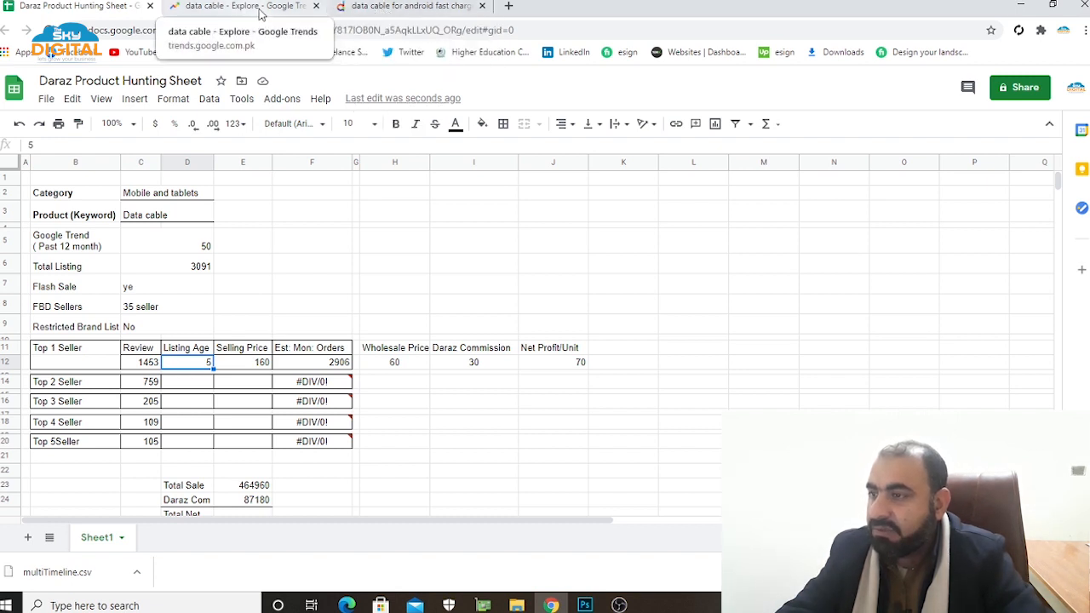
{"action": "left_click", "coordinate": [382, 11]}
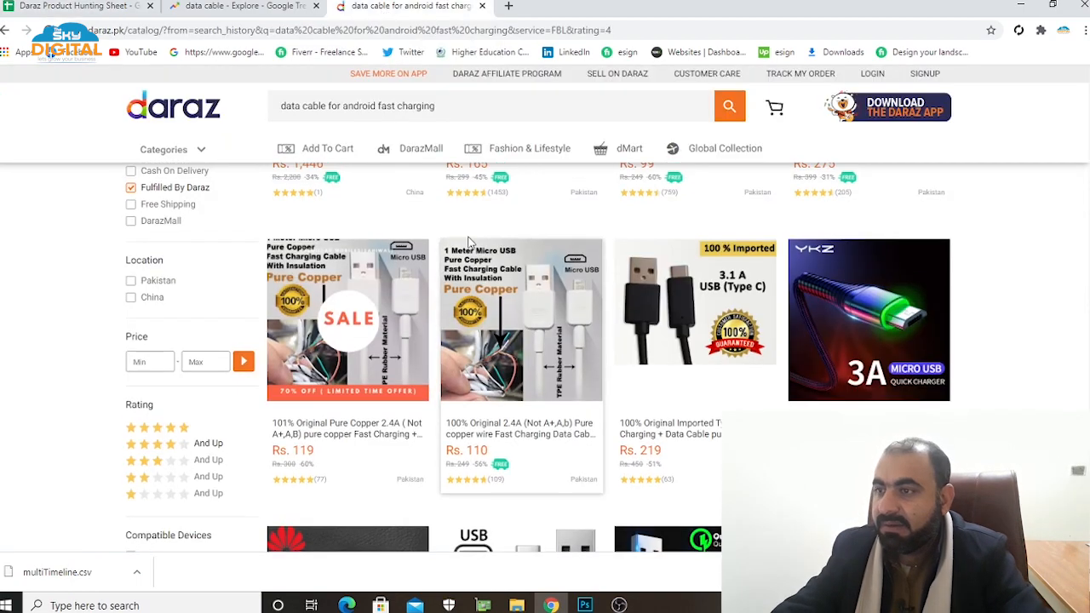
{"action": "scroll", "coordinate": [563, 444], "scroll_direction": "down", "scroll_amount": 2}
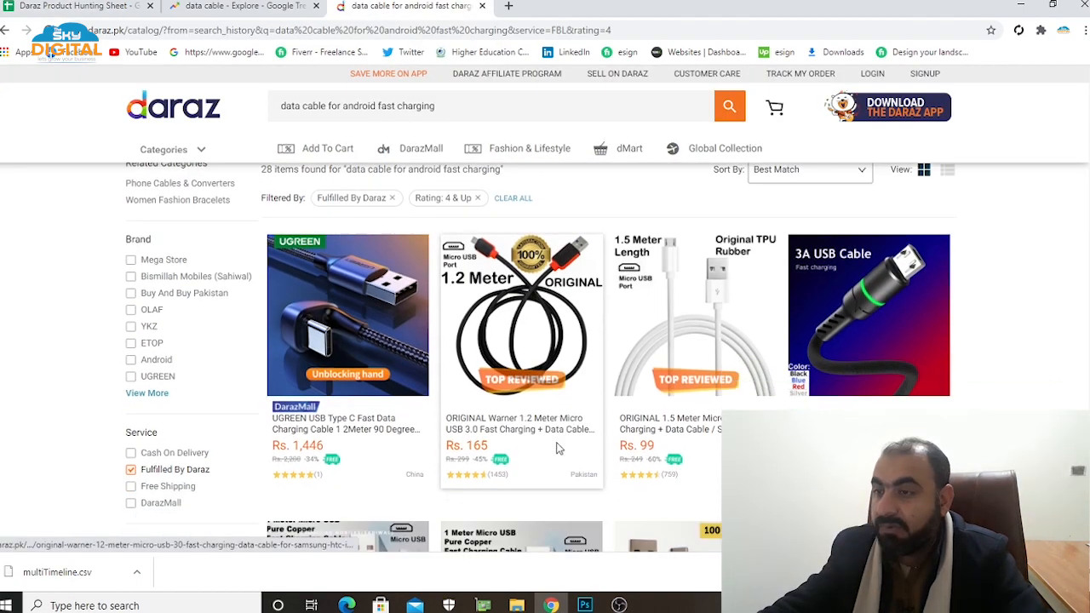
{"action": "scroll", "coordinate": [554, 440], "scroll_direction": "up", "scroll_amount": 1}
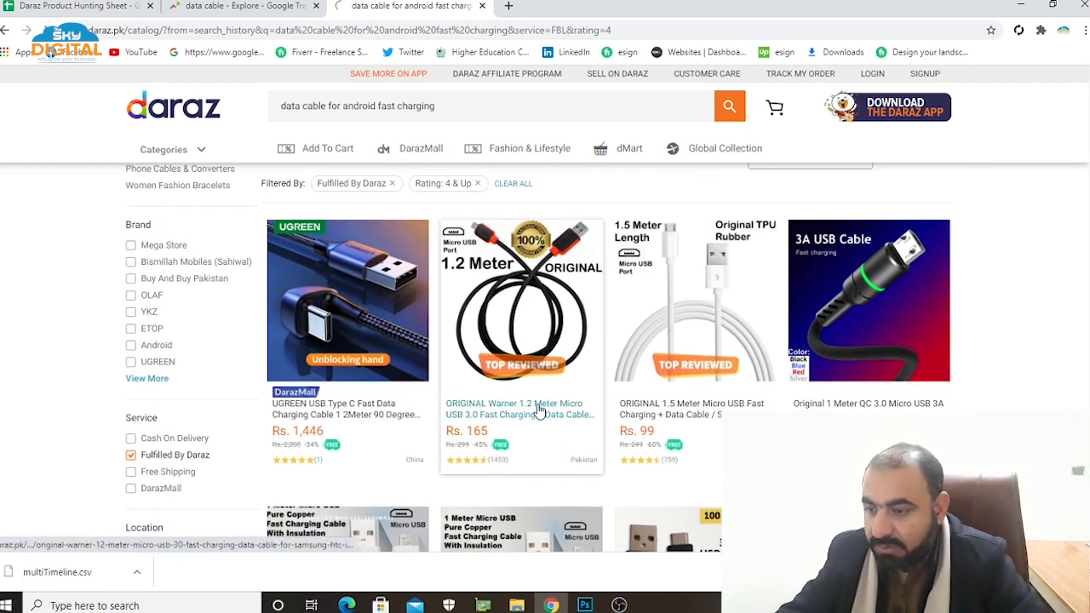
{"action": "left_click", "coordinate": [540, 407]}
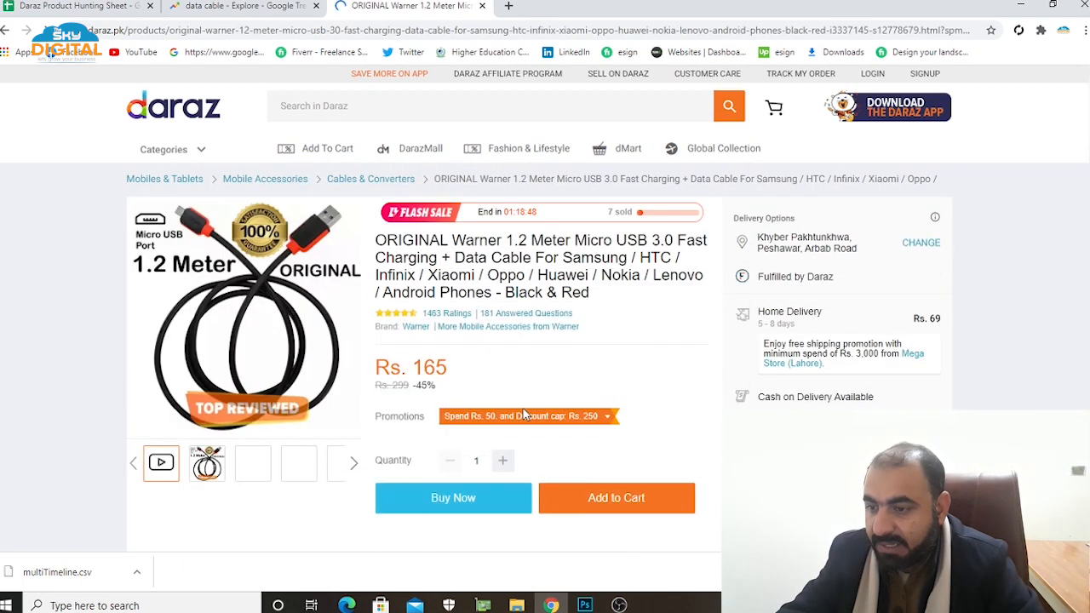
Go to the last page of the Warner cable's product questions to read the oldest question's date, and dismiss the Daz friend pop-up.
{"action": "scroll", "coordinate": [524, 415], "scroll_direction": "down", "scroll_amount": 7}
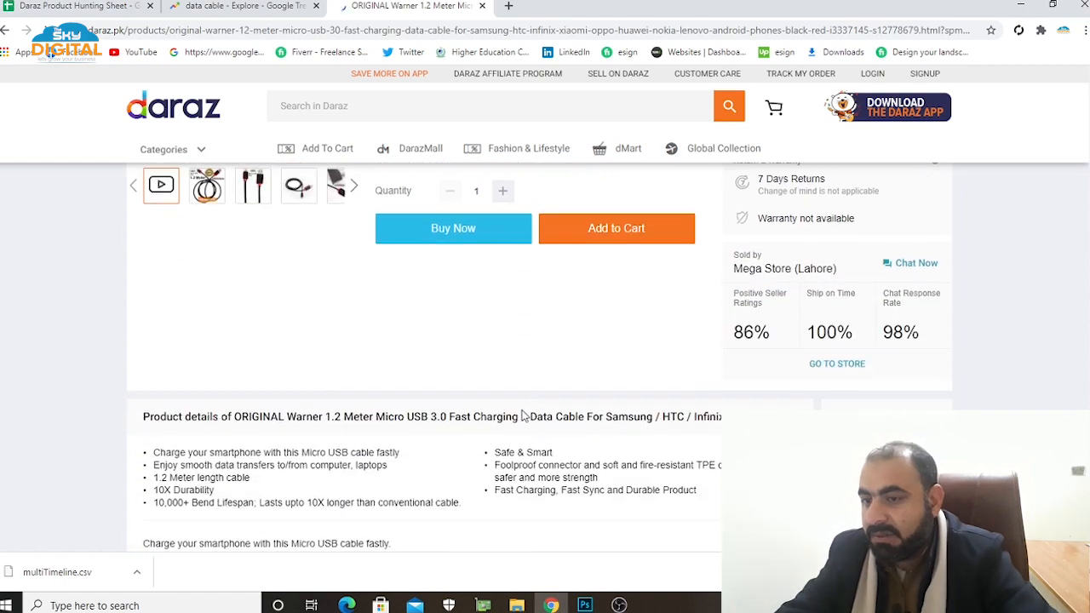
{"action": "scroll", "coordinate": [524, 416], "scroll_direction": "down", "scroll_amount": 10}
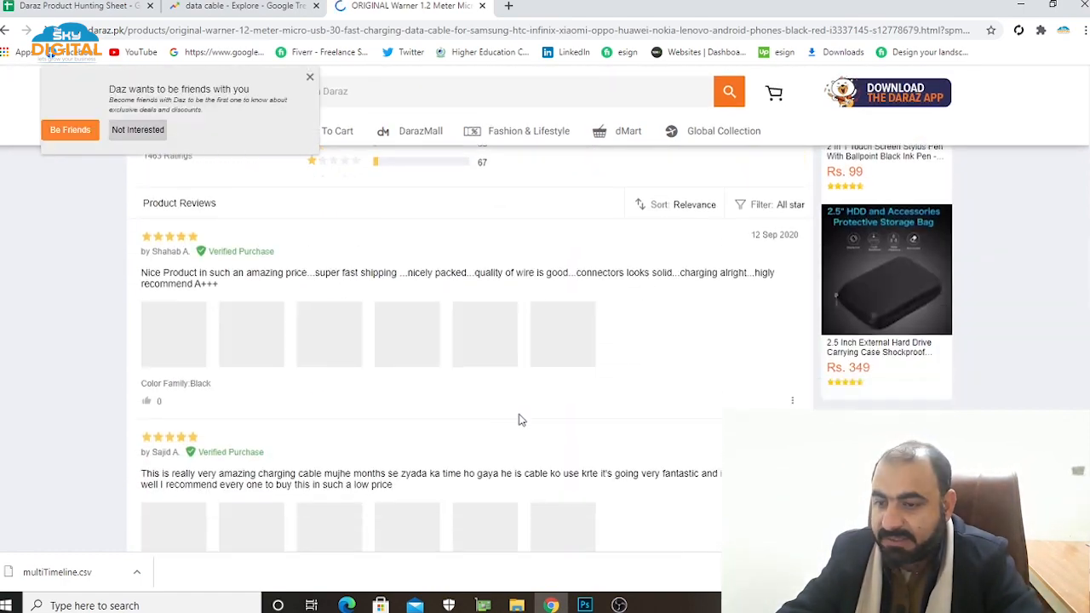
{"action": "scroll", "coordinate": [521, 420], "scroll_direction": "down", "scroll_amount": 10}
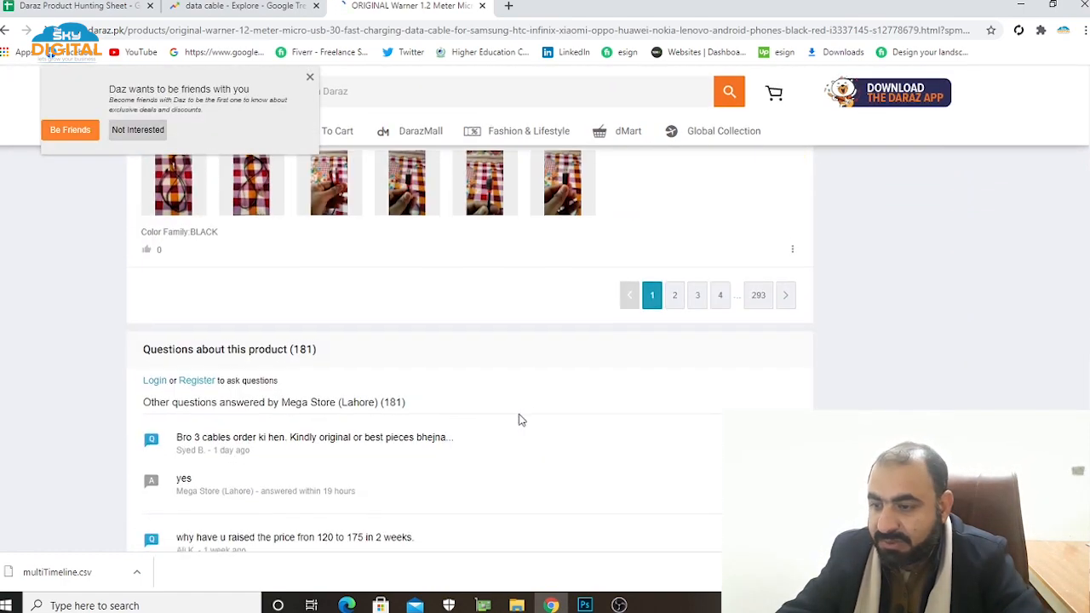
{"action": "scroll", "coordinate": [520, 419], "scroll_direction": "down", "scroll_amount": 2}
{"action": "scroll", "coordinate": [517, 418], "scroll_direction": "up", "scroll_amount": 1}
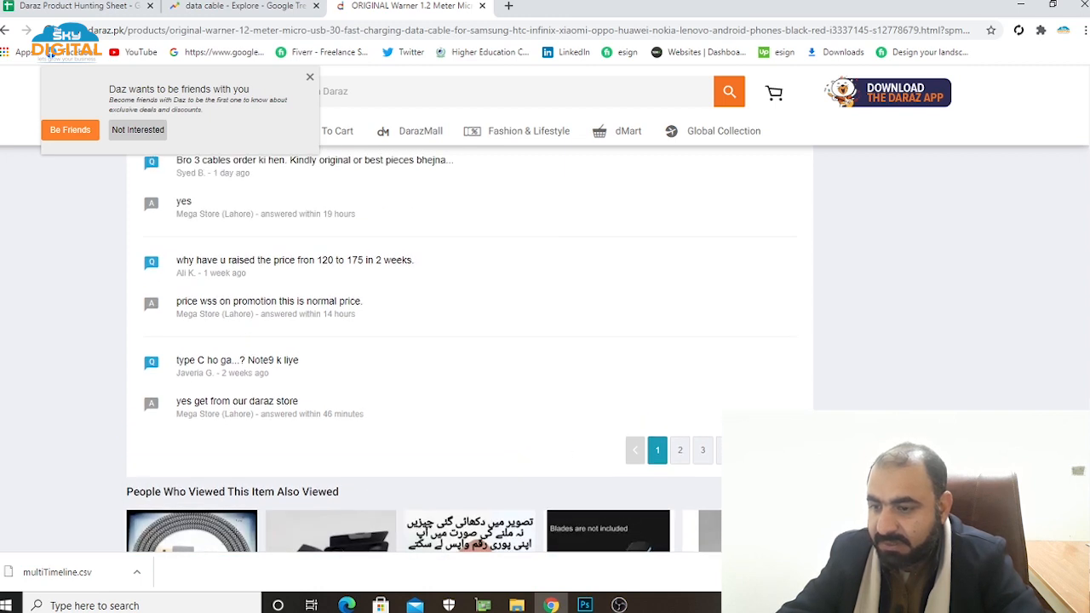
{"action": "left_click", "coordinate": [761, 450]}
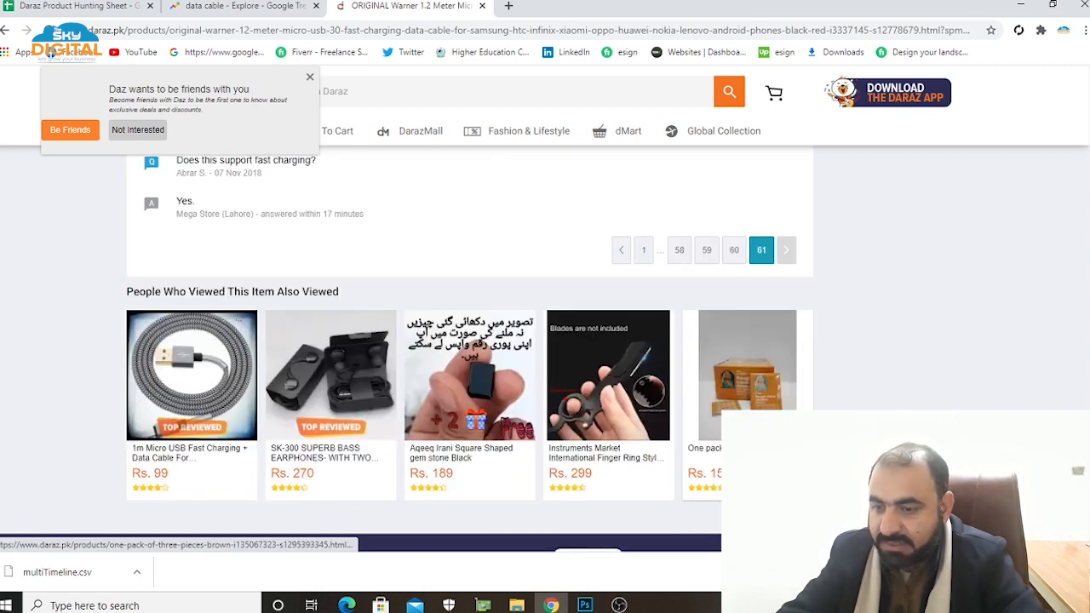
{"action": "scroll", "coordinate": [608, 418], "scroll_direction": "up", "scroll_amount": 3}
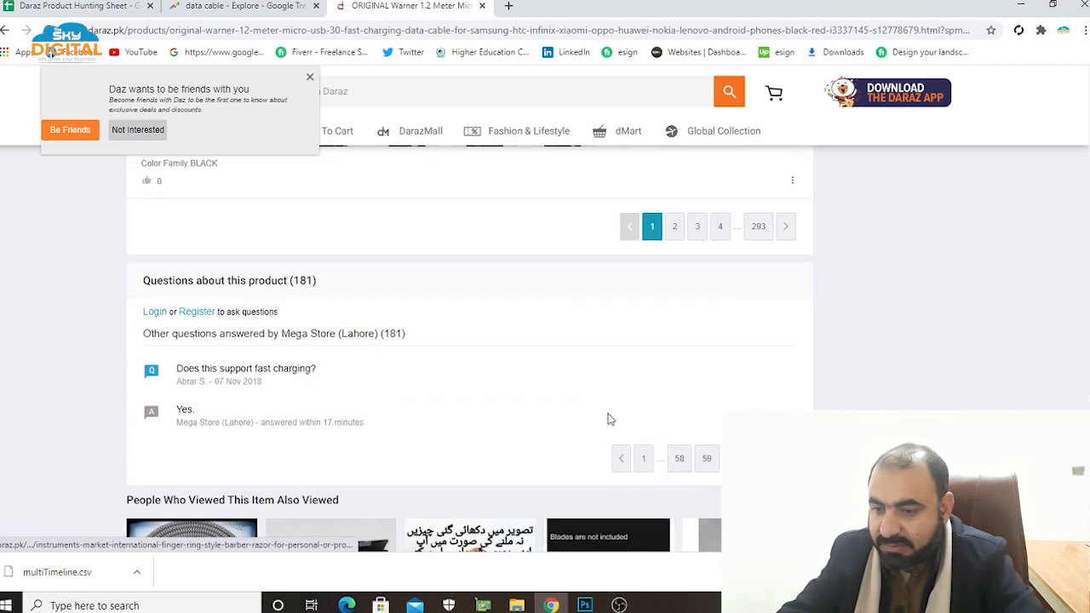
{"action": "left_click", "coordinate": [310, 79]}
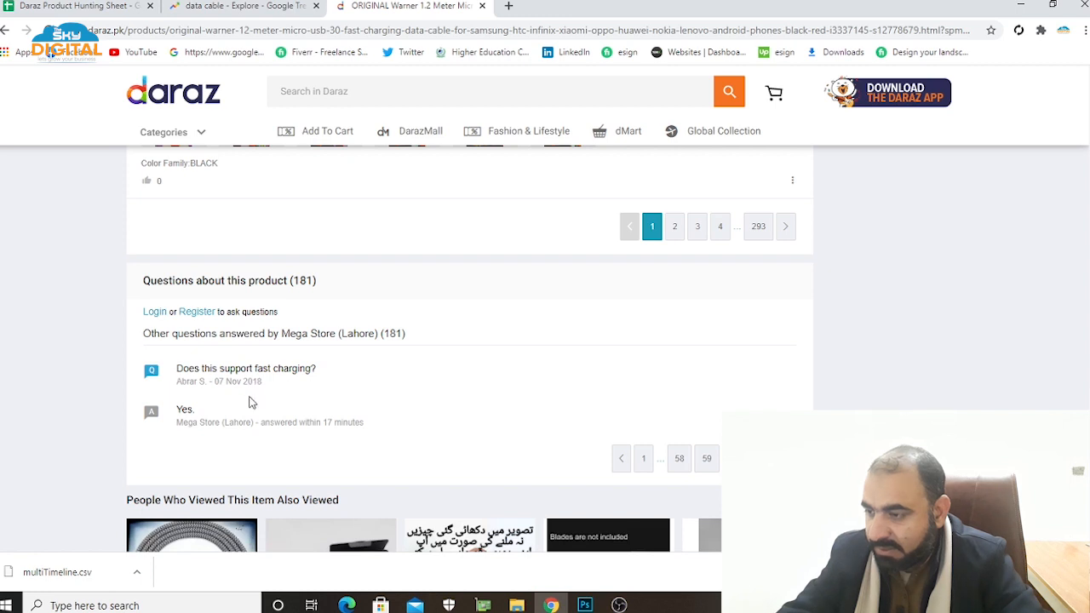
Set Top 1 Seller's listing age to 24 in the product hunting sheet.
{"action": "left_click", "coordinate": [76, 6]}
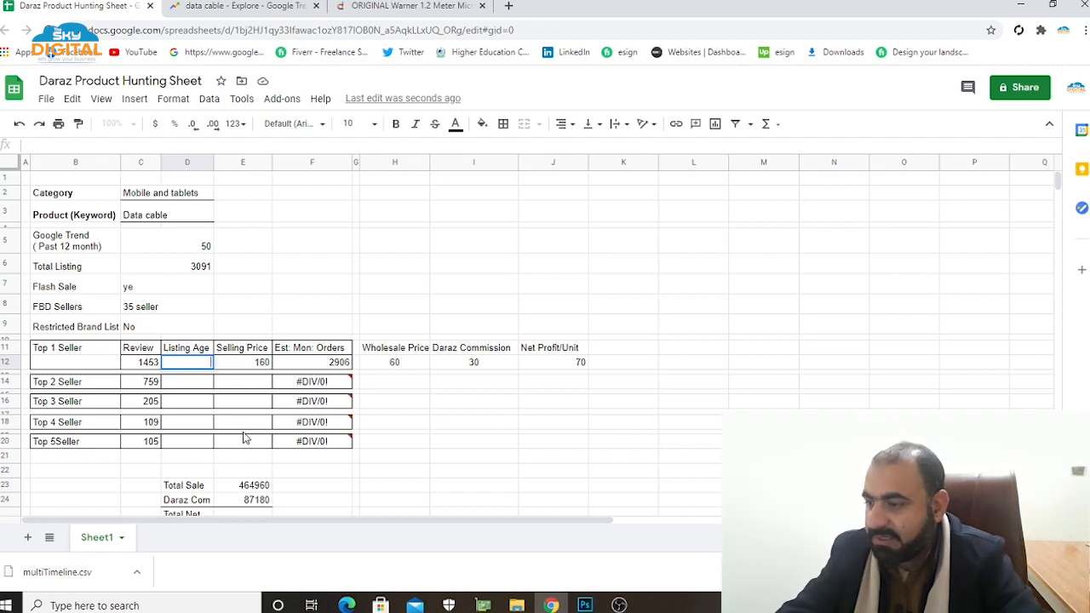
{"action": "type", "text": "4"}
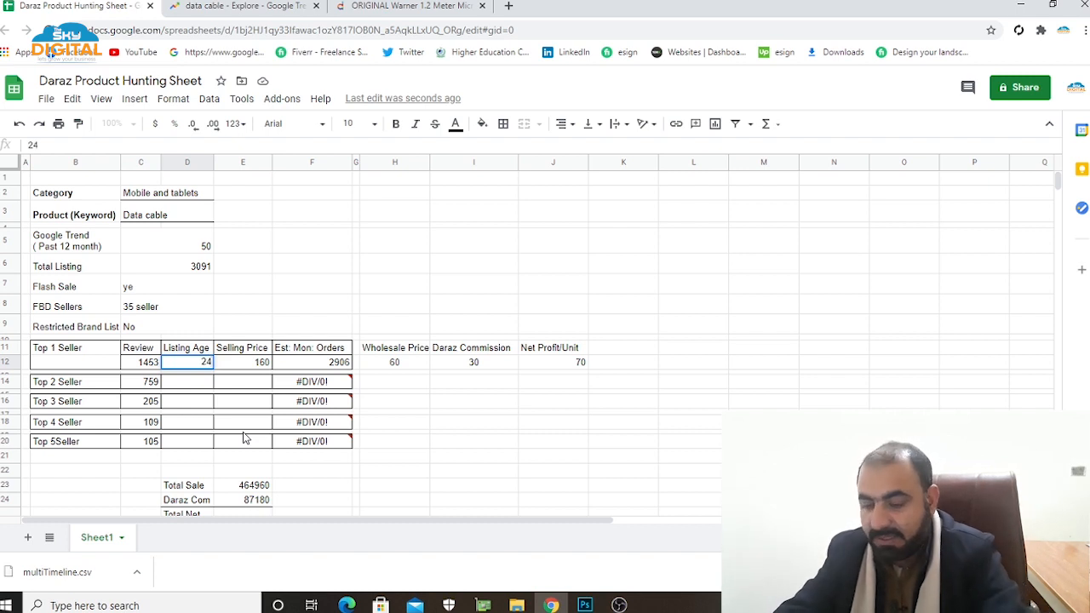
{"action": "left_click", "coordinate": [432, 451]}
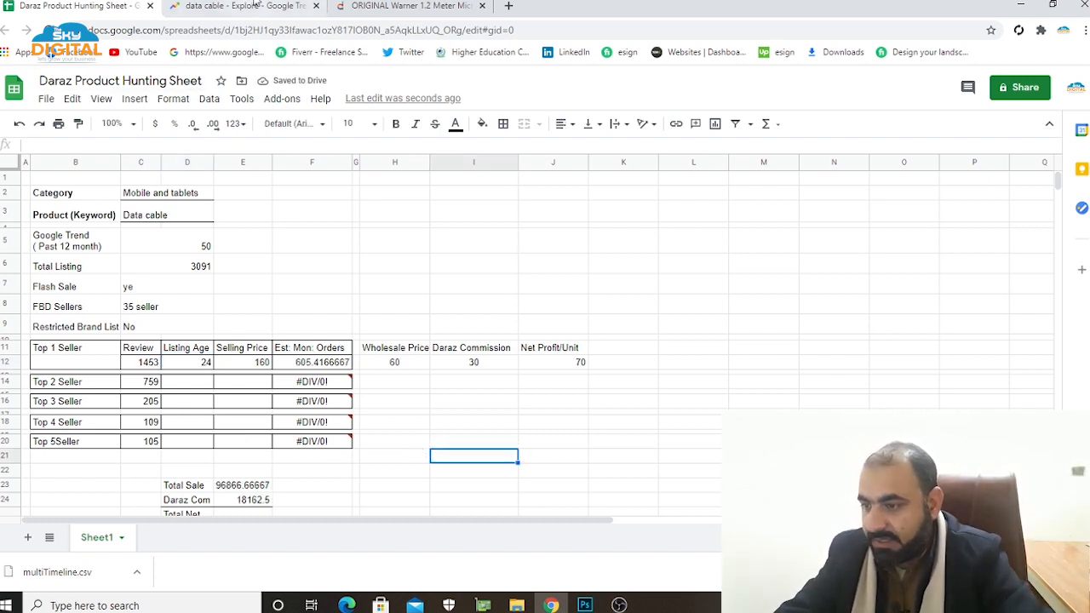
Check the Warner cable's price on its Daraz page and set Top 1 Seller's selling price to 165 in the sheet.
{"action": "left_click", "coordinate": [372, 12]}
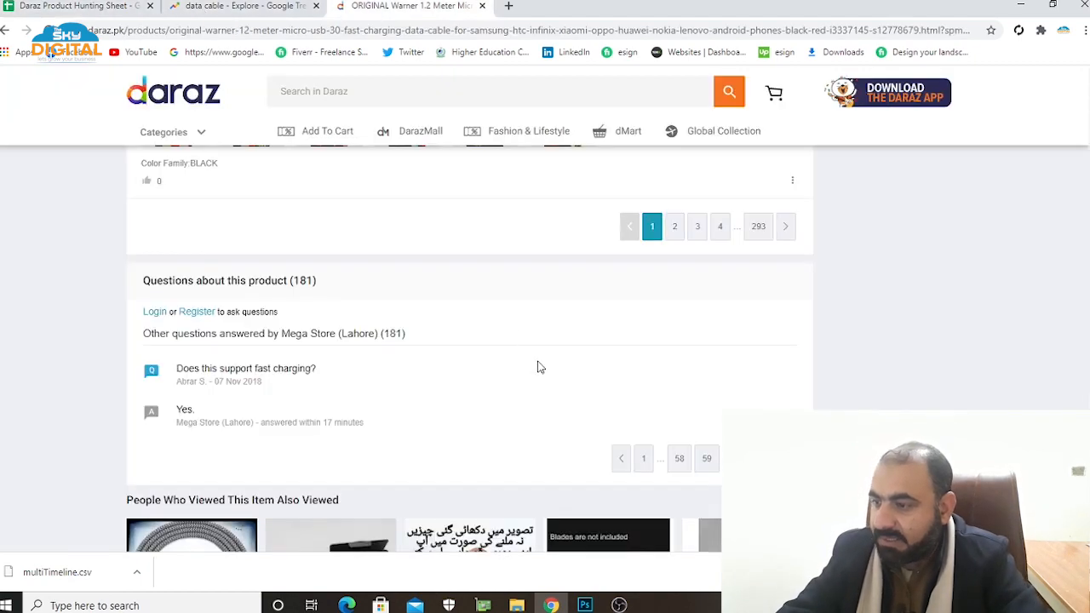
{"action": "scroll", "coordinate": [573, 417], "scroll_direction": "up", "scroll_amount": 15}
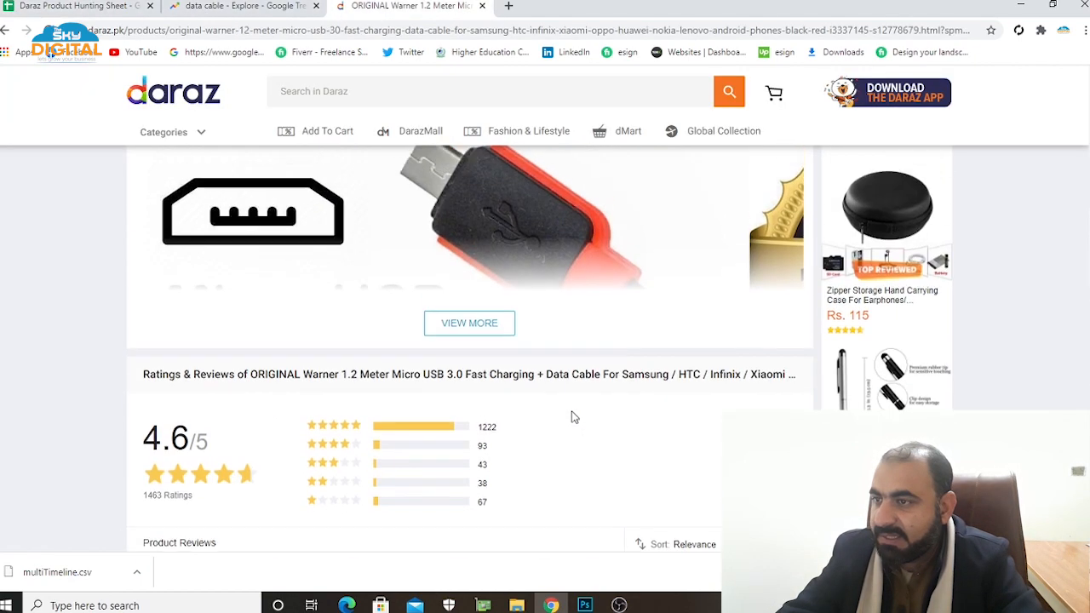
{"action": "scroll", "coordinate": [573, 417], "scroll_direction": "up", "scroll_amount": 10}
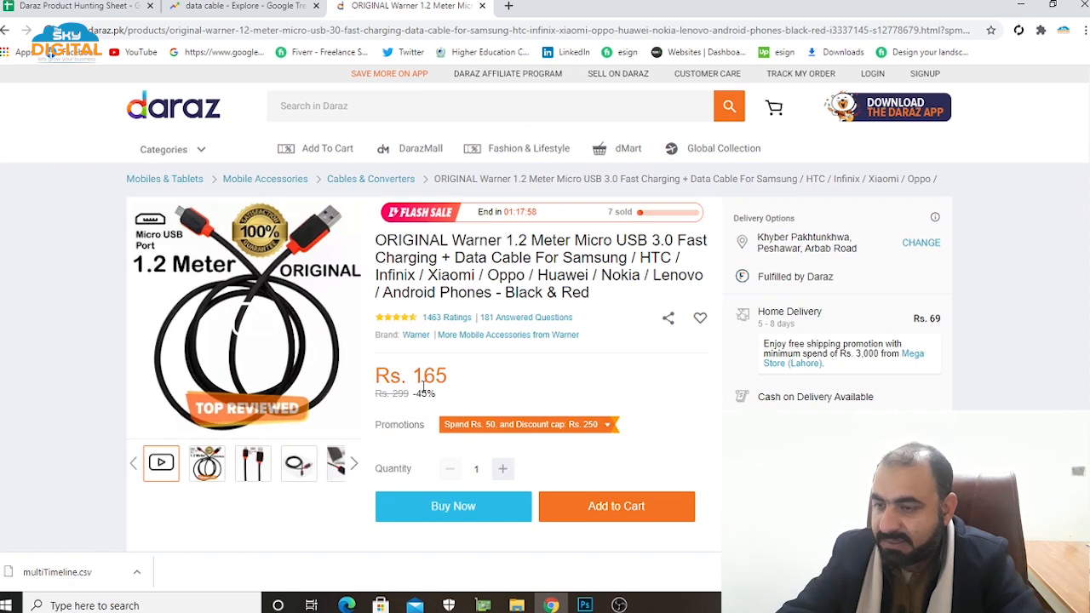
{"action": "left_click", "coordinate": [103, 12]}
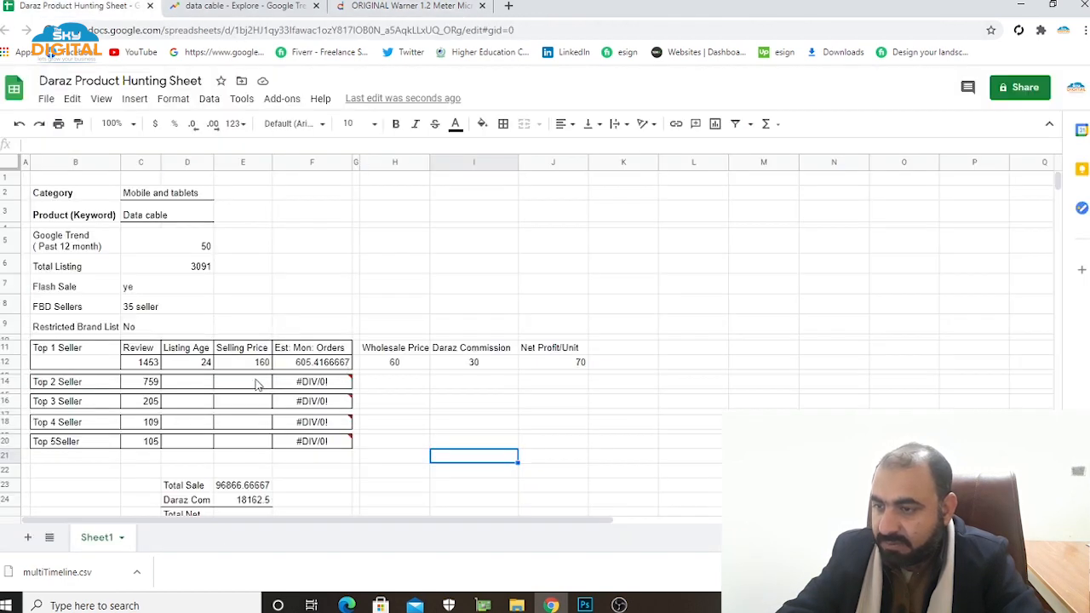
{"action": "left_click", "coordinate": [261, 363]}
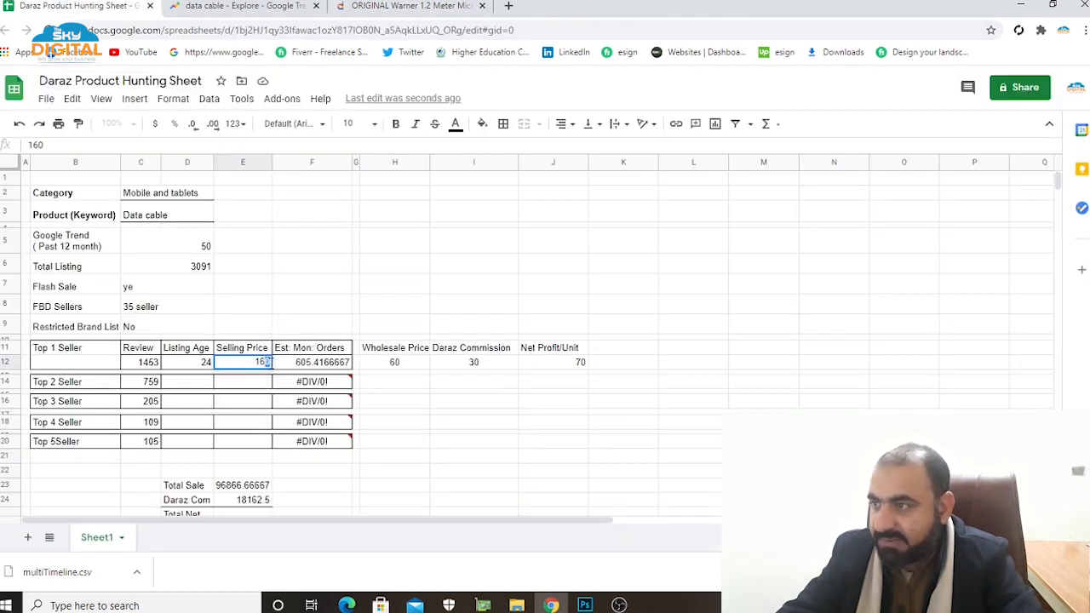
{"action": "type", "text": "165"}
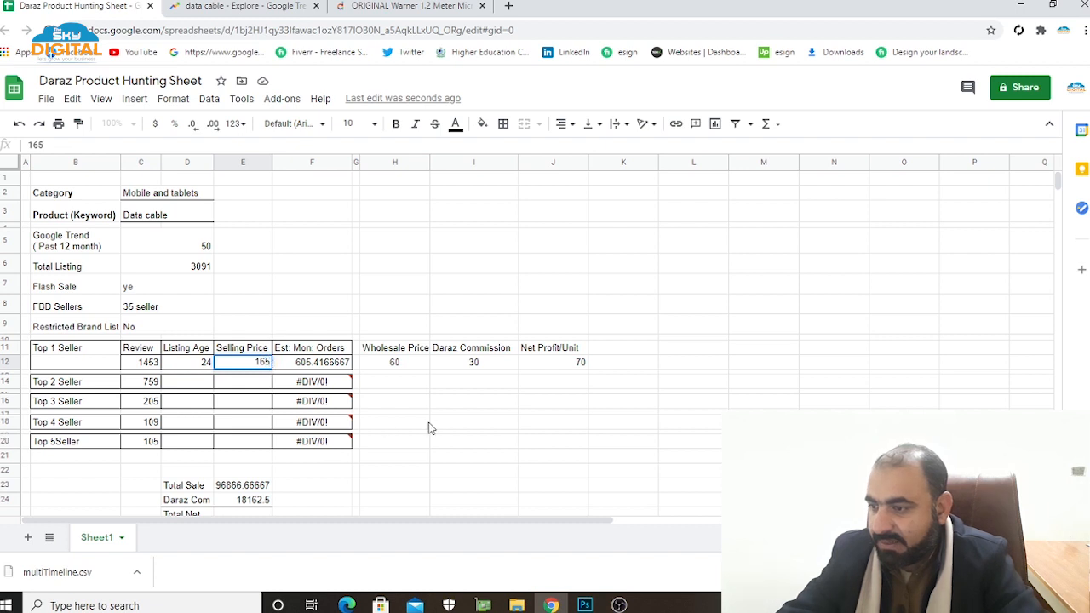
{"action": "left_click", "coordinate": [472, 423]}
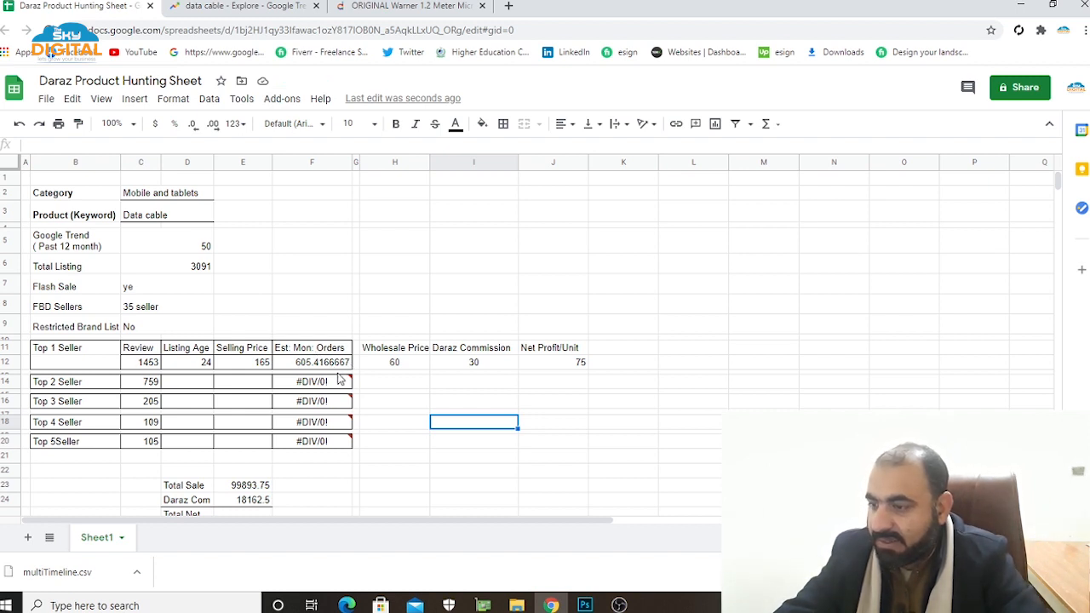
Examine Top 1 Seller's estimated monthly orders formula together with the review and listing age cells it uses.
{"action": "left_click", "coordinate": [328, 366]}
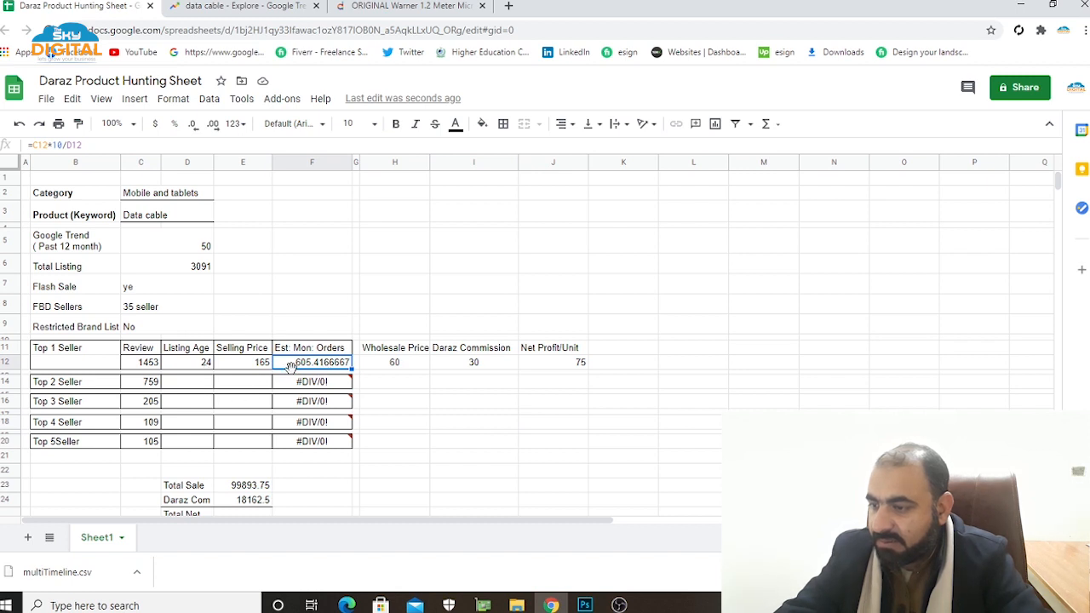
{"action": "left_click", "coordinate": [155, 366]}
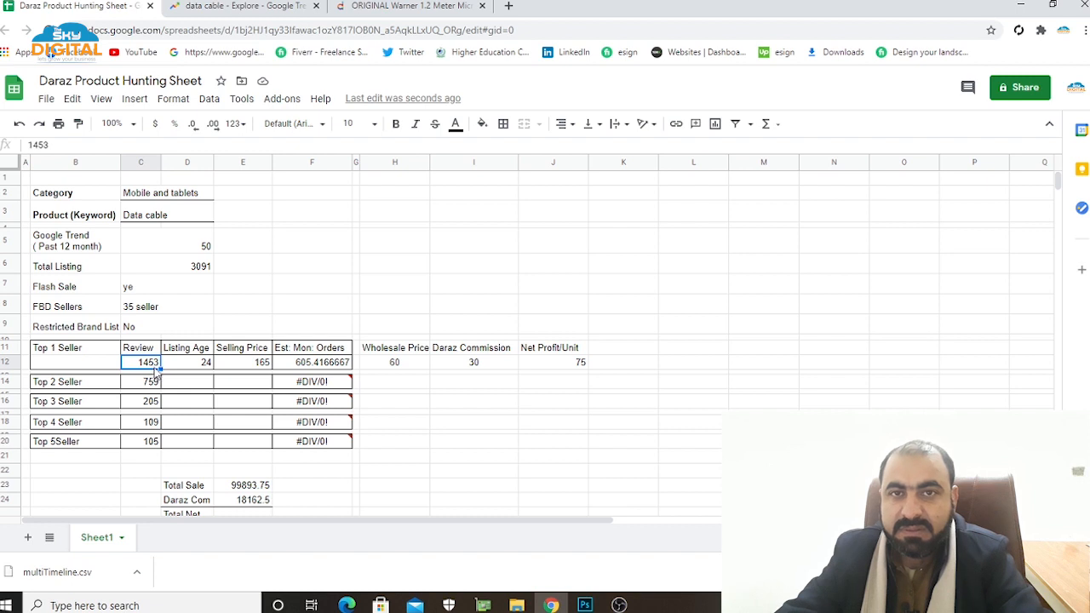
{"action": "left_click", "coordinate": [204, 366]}
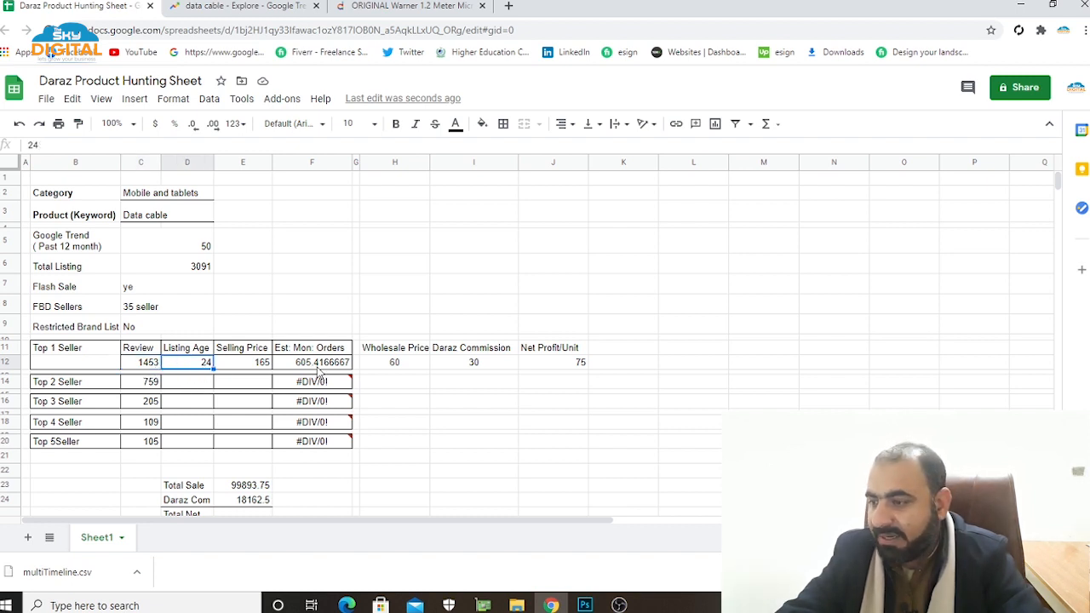
{"action": "left_click", "coordinate": [315, 364]}
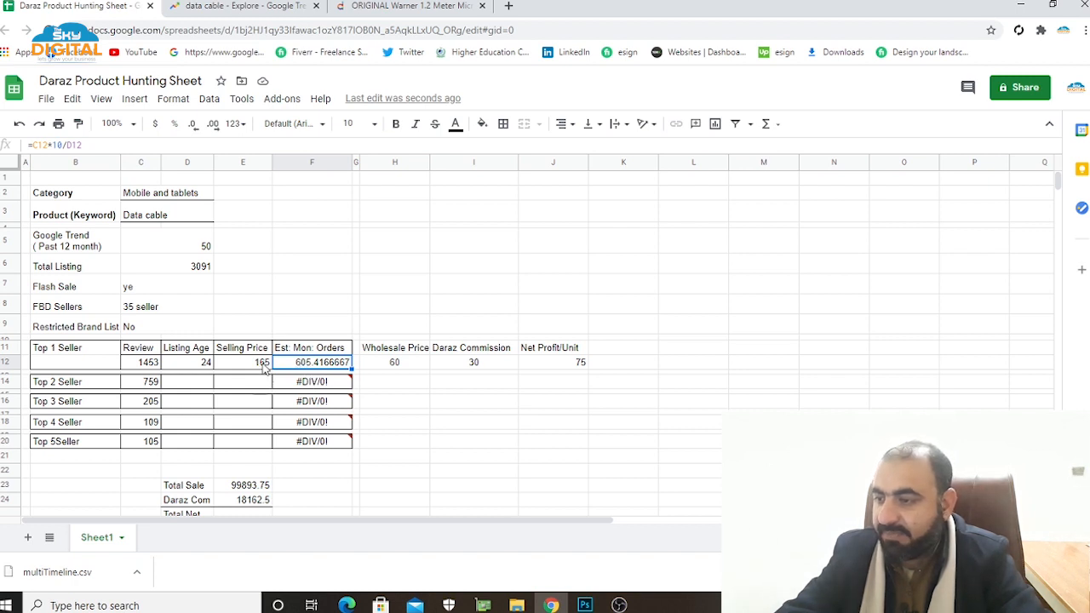
Return to the Daraz results and open the product page of the white ORIGINAL 1.5 Meter Micro USB cable.
{"action": "left_click", "coordinate": [190, 385]}
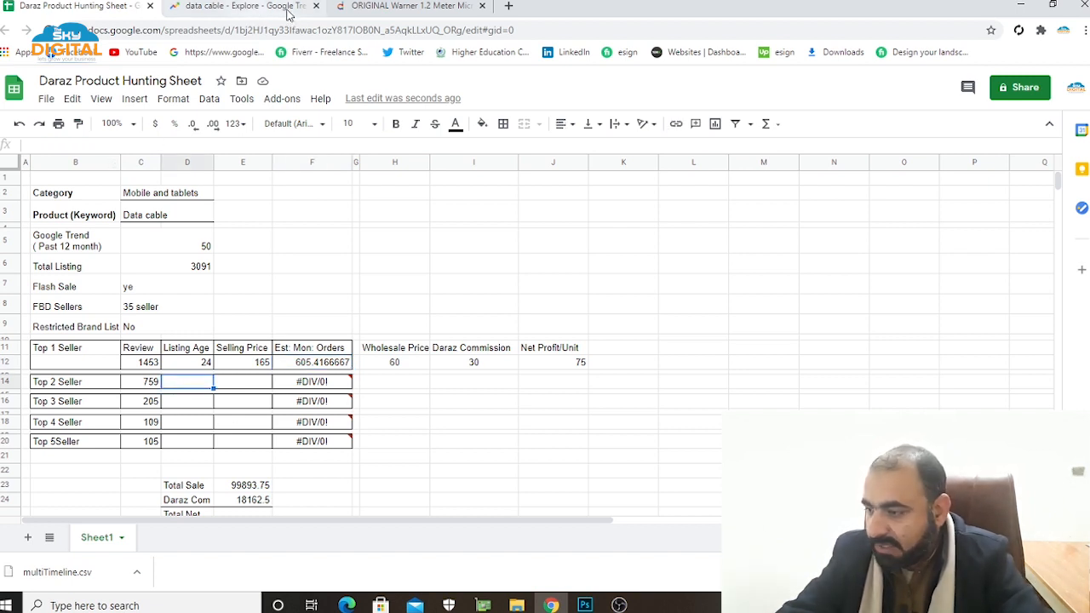
{"action": "left_click", "coordinate": [384, 16]}
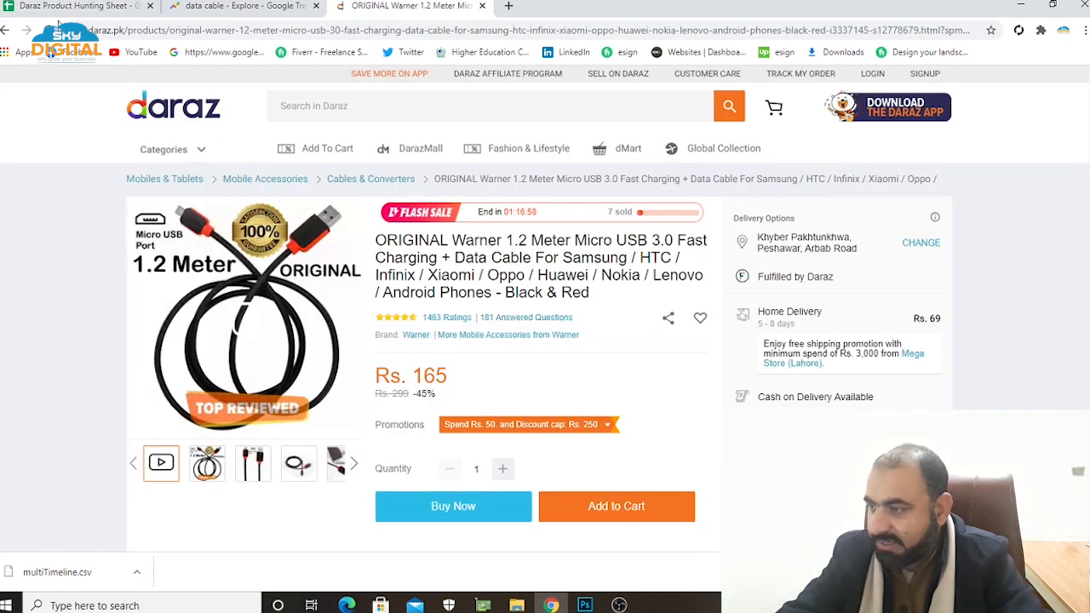
{"action": "left_click", "coordinate": [7, 30]}
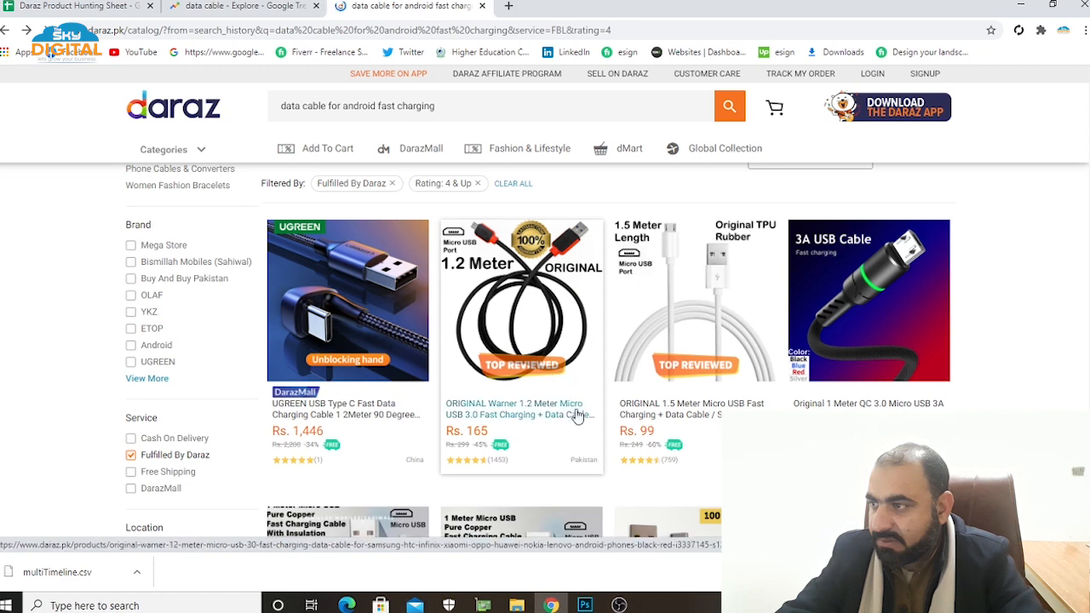
{"action": "left_click", "coordinate": [674, 418]}
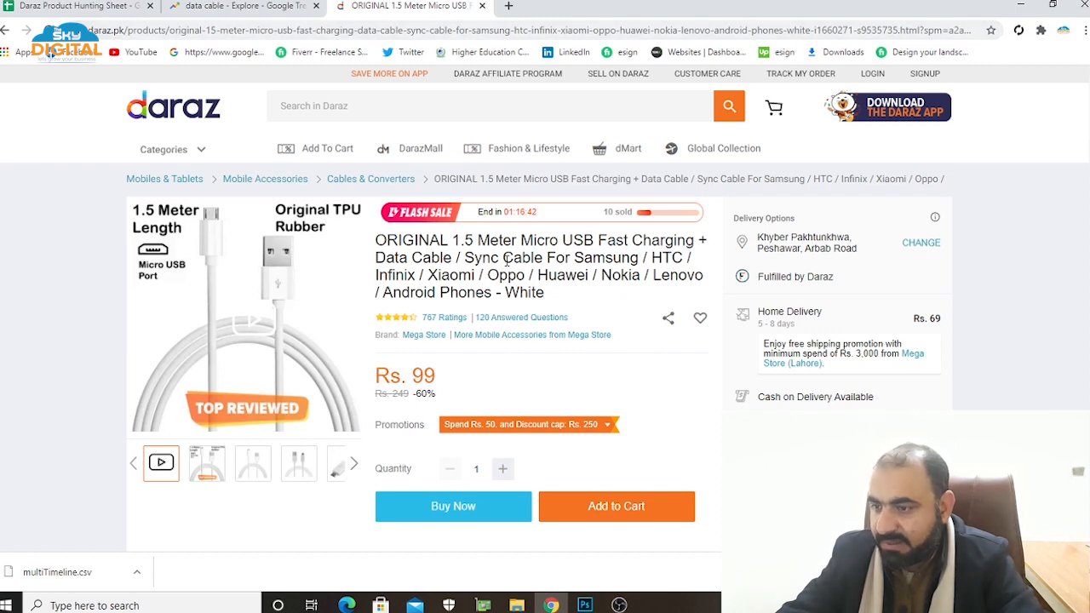
Enter 99 as Top 2 Seller's selling price in the product hunting sheet.
{"action": "left_click", "coordinate": [51, 7]}
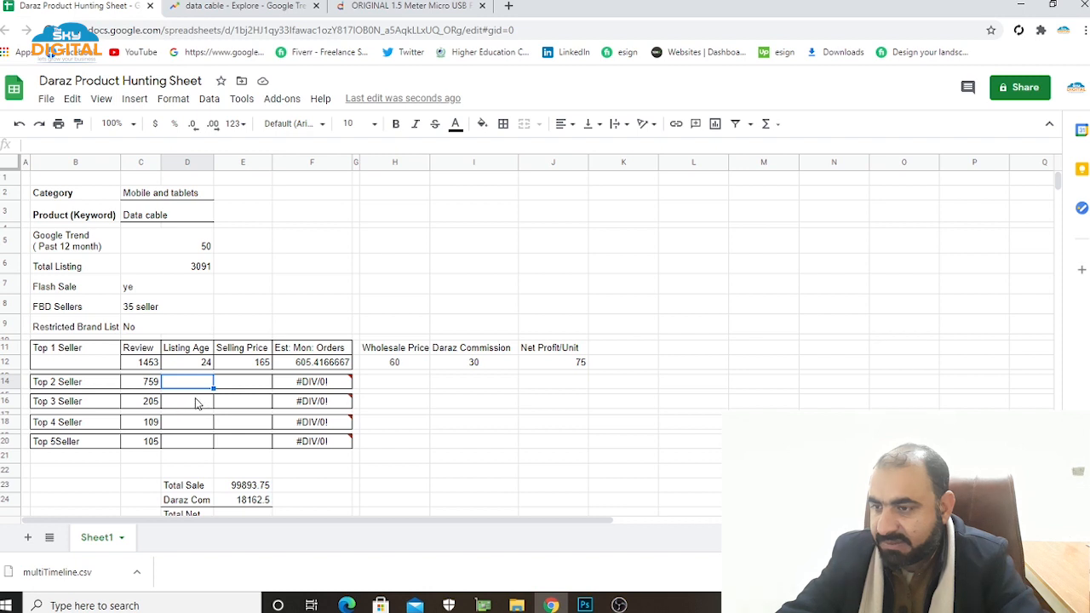
{"action": "left_click", "coordinate": [259, 384]}
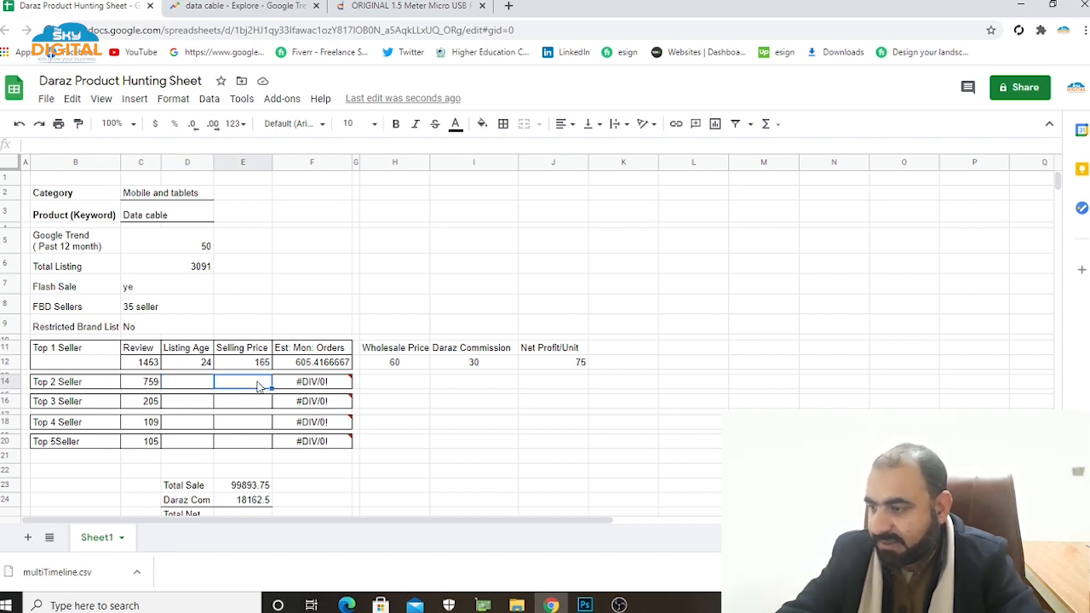
{"action": "type", "text": "99"}
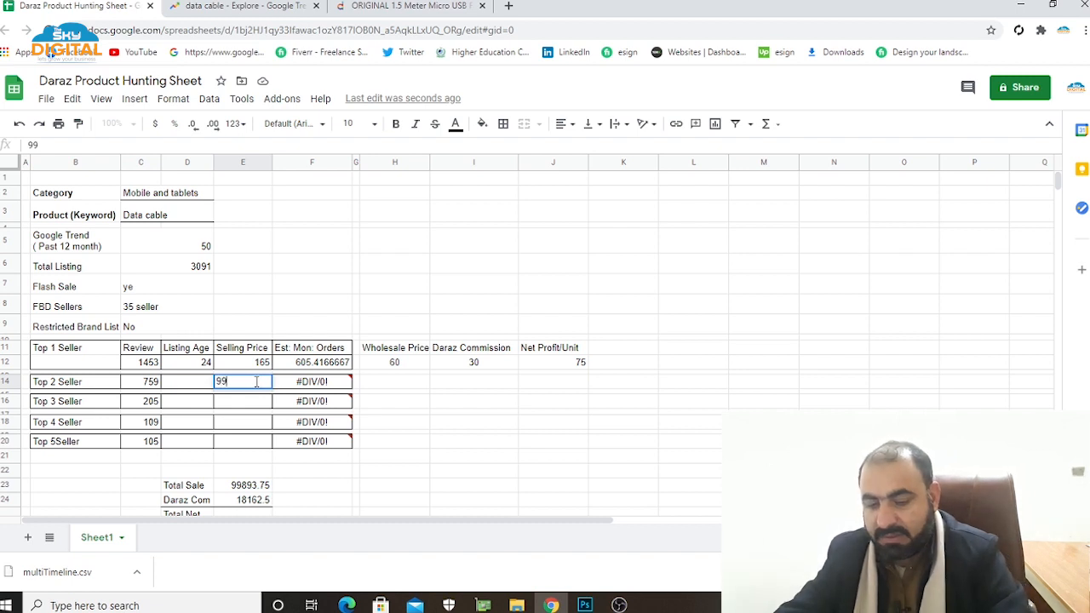
{"action": "left_click", "coordinate": [207, 391]}
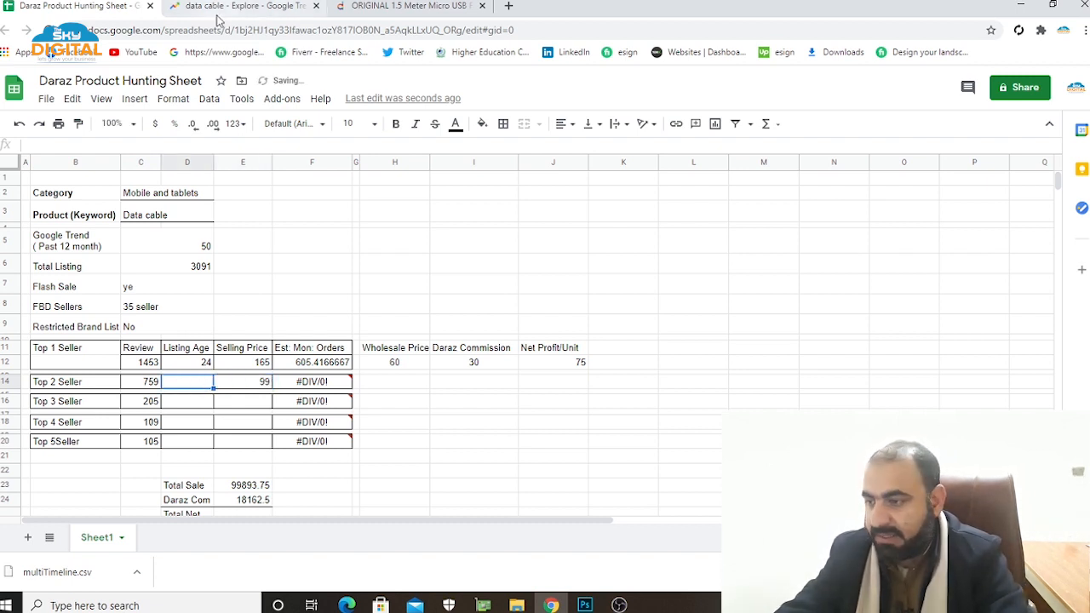
Open the last page of customer questions on the ORIGINAL 1.5 Meter Micro USB cable's Daraz page to check the oldest question's date.
{"action": "left_click", "coordinate": [372, 8]}
{"action": "scroll", "coordinate": [638, 383], "scroll_direction": "down", "scroll_amount": 15}
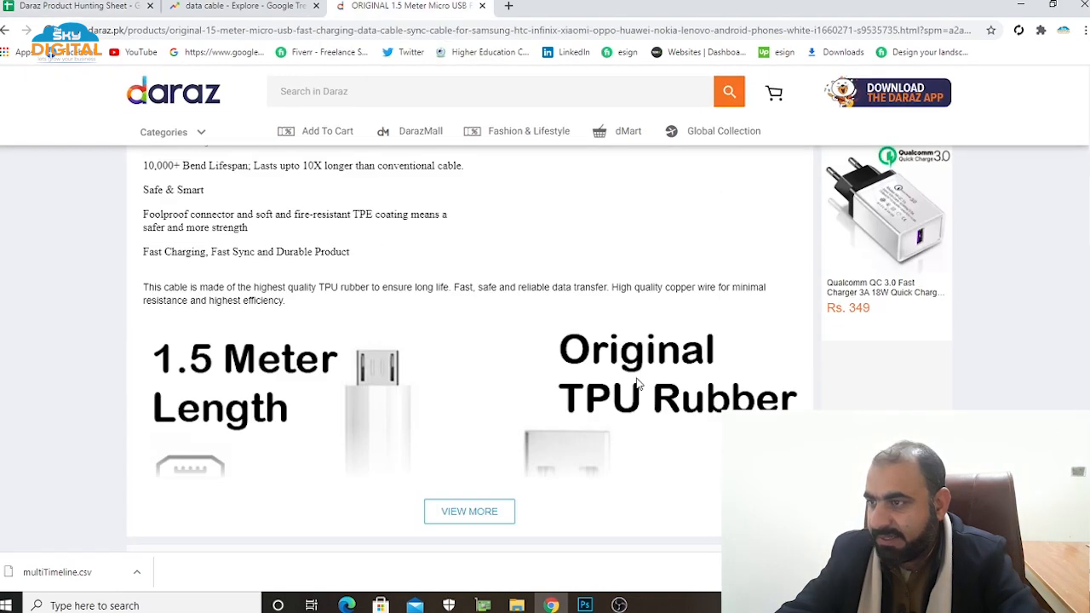
{"action": "scroll", "coordinate": [638, 383], "scroll_direction": "down", "scroll_amount": 10}
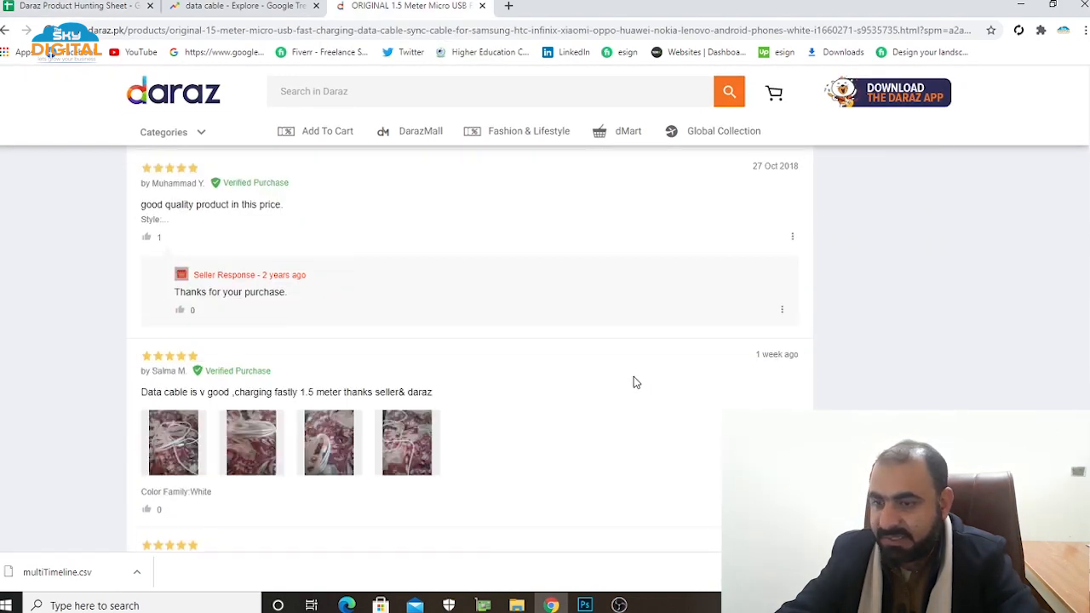
{"action": "scroll", "coordinate": [635, 383], "scroll_direction": "down", "scroll_amount": 3}
{"action": "scroll", "coordinate": [634, 382], "scroll_direction": "down", "scroll_amount": 1}
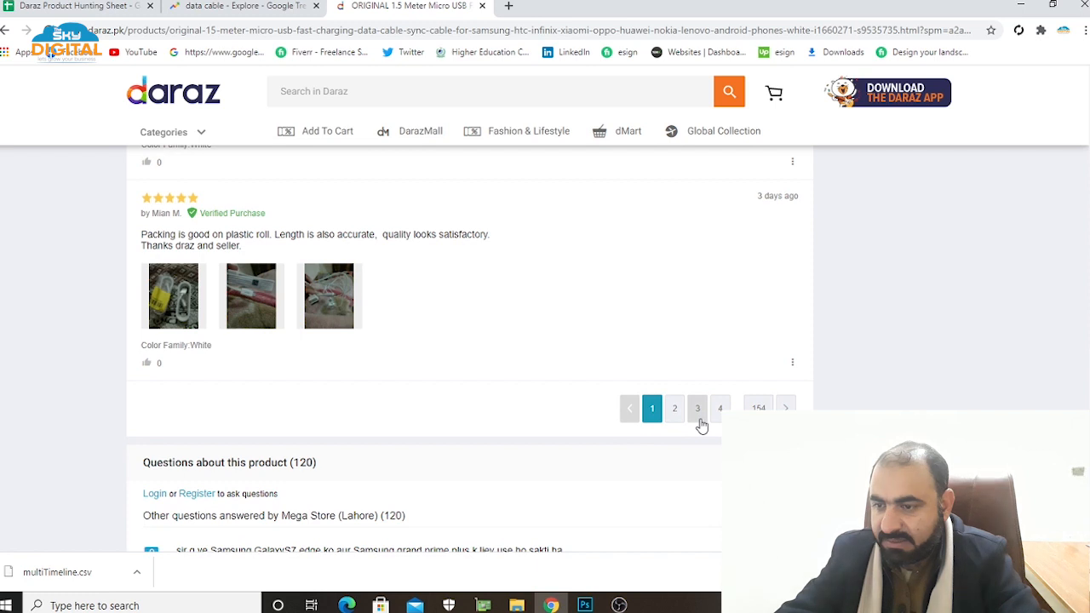
{"action": "scroll", "coordinate": [703, 425], "scroll_direction": "down", "scroll_amount": 4}
{"action": "scroll", "coordinate": [703, 425], "scroll_direction": "down", "scroll_amount": 2}
{"action": "left_click", "coordinate": [759, 365]}
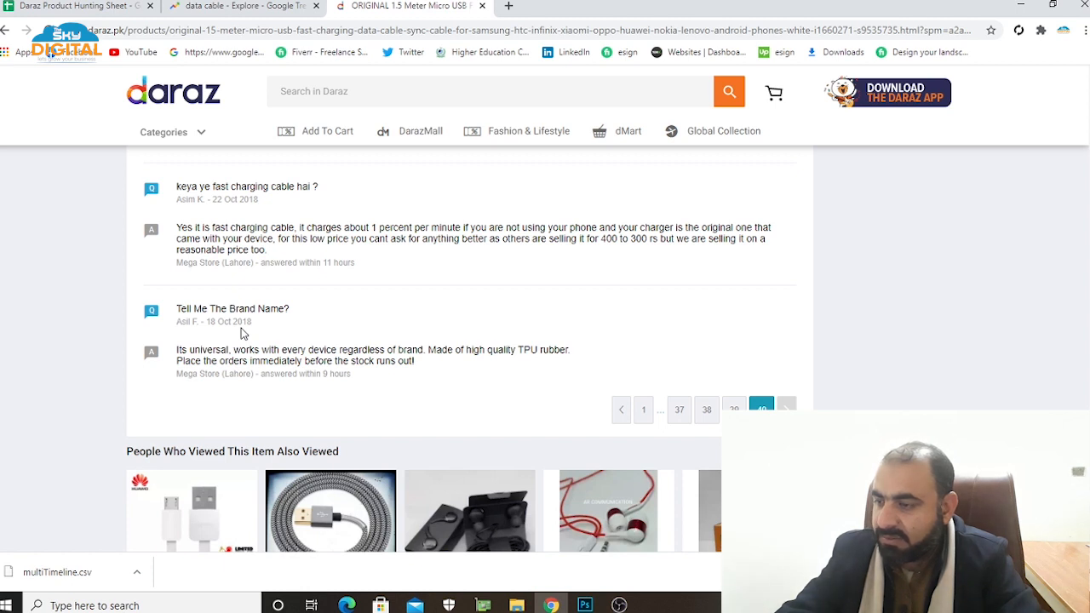
Enter 25 as Top 2 Seller's listing age in the product hunting sheet.
{"action": "left_click", "coordinate": [40, 14]}
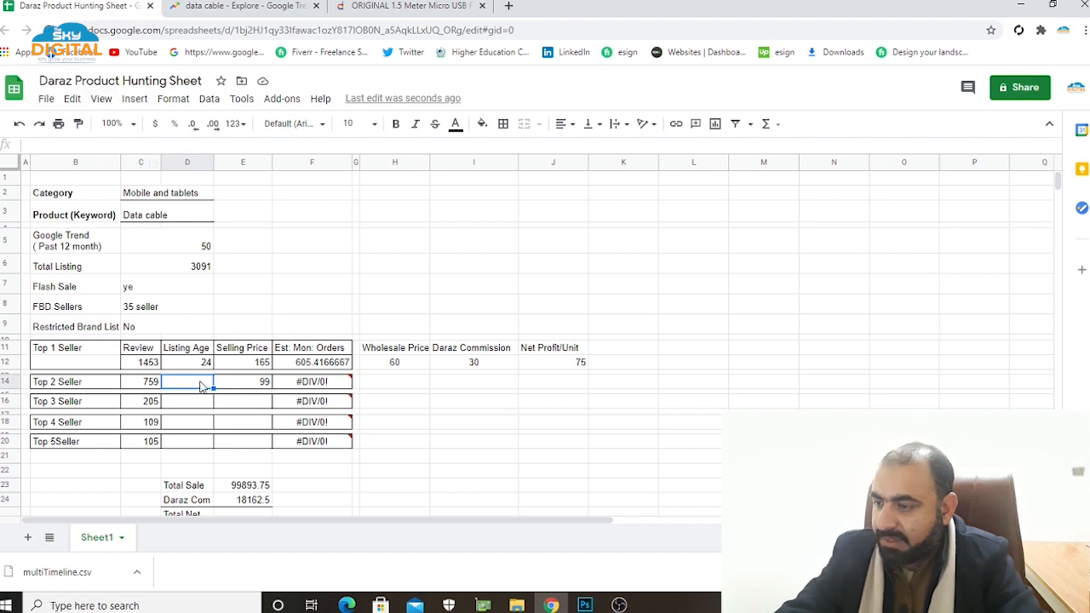
{"action": "type", "text": "2"}
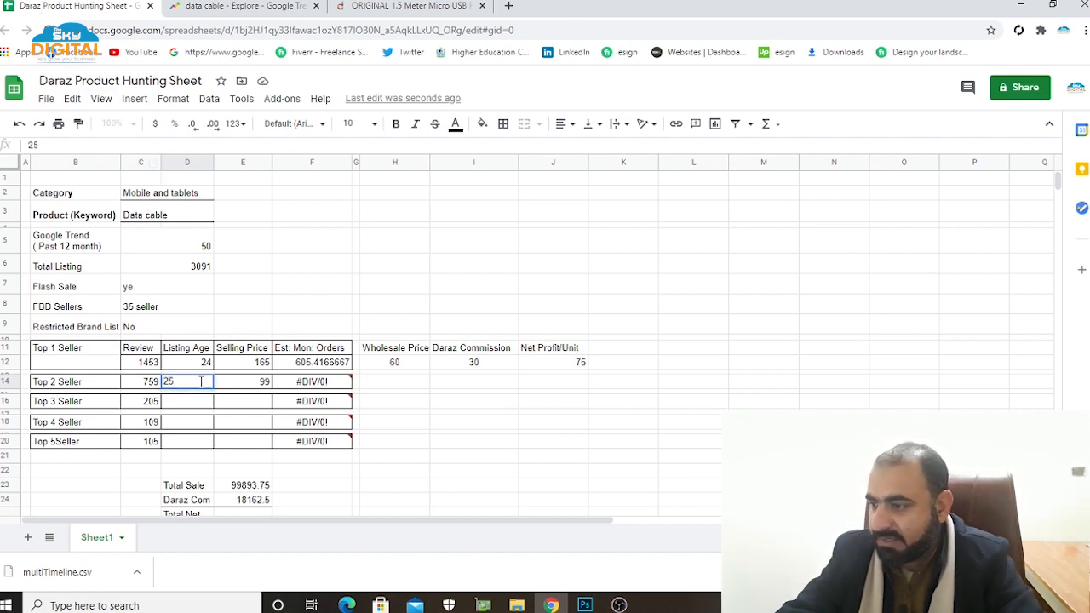
{"action": "type", "text": "5"}
{"action": "left_click", "coordinate": [394, 432]}
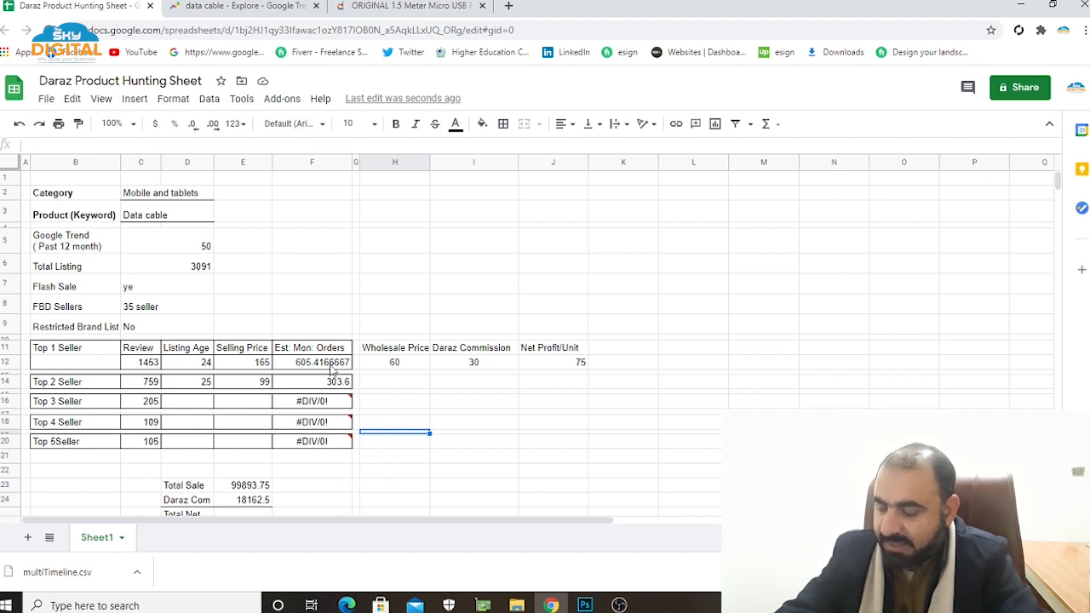
Examine Top 1 Seller's selling price, wholesale price, Daraz commission and net profit per unit, together with the sales, commission and net profit totals.
{"action": "left_click", "coordinate": [264, 365]}
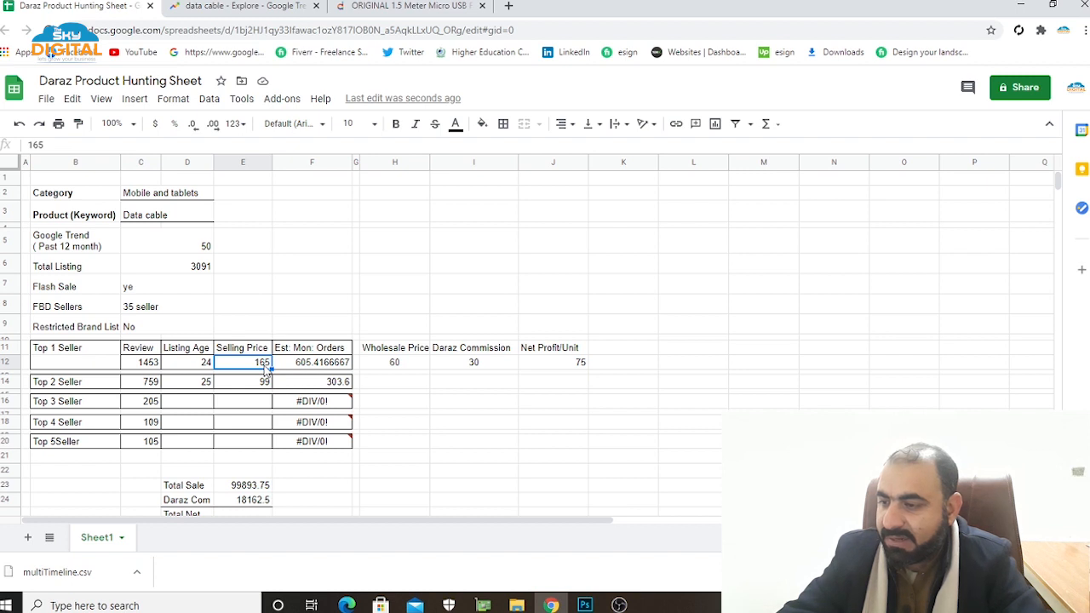
{"action": "left_click", "coordinate": [404, 352]}
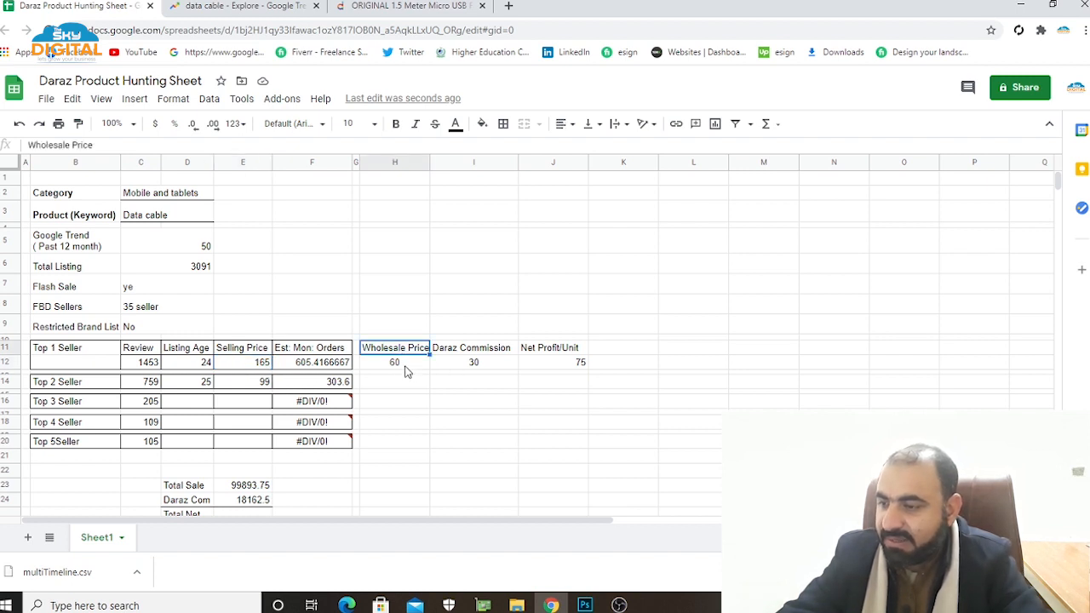
{"action": "left_click", "coordinate": [405, 368]}
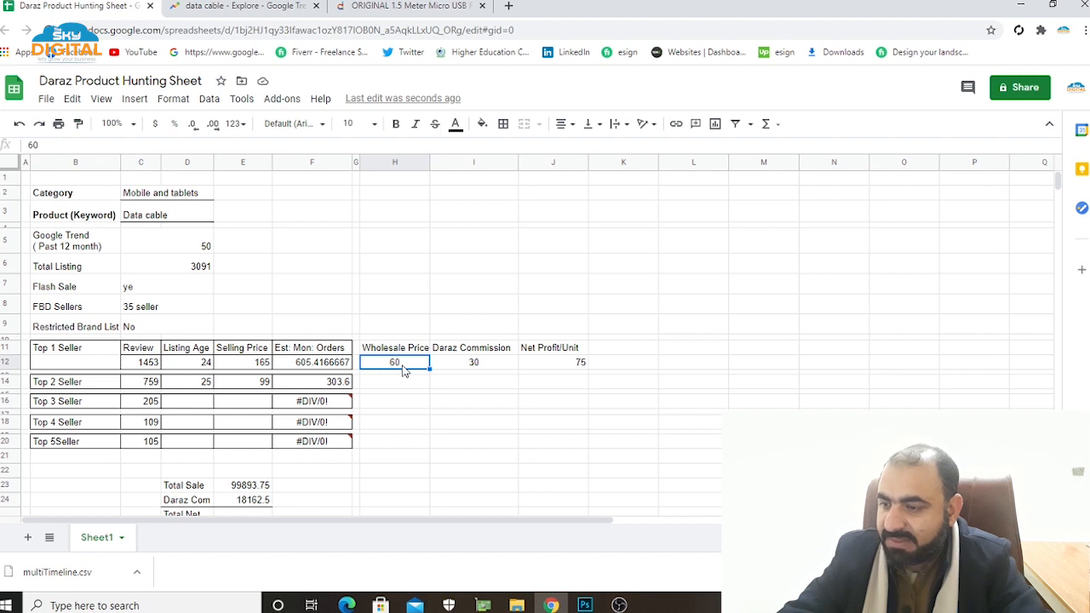
{"action": "left_click", "coordinate": [477, 351]}
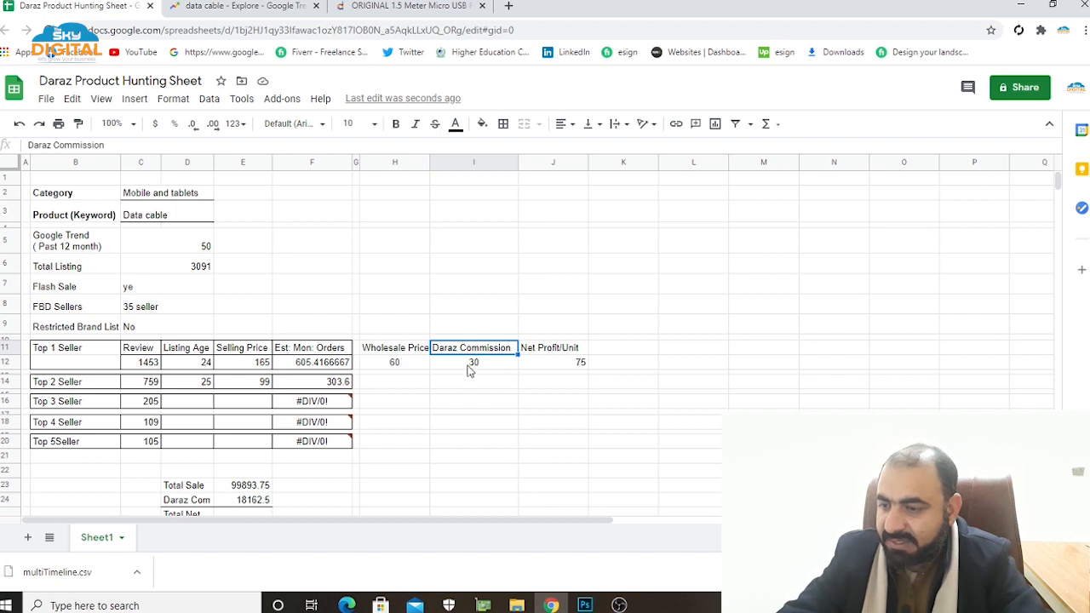
{"action": "left_click", "coordinate": [488, 366]}
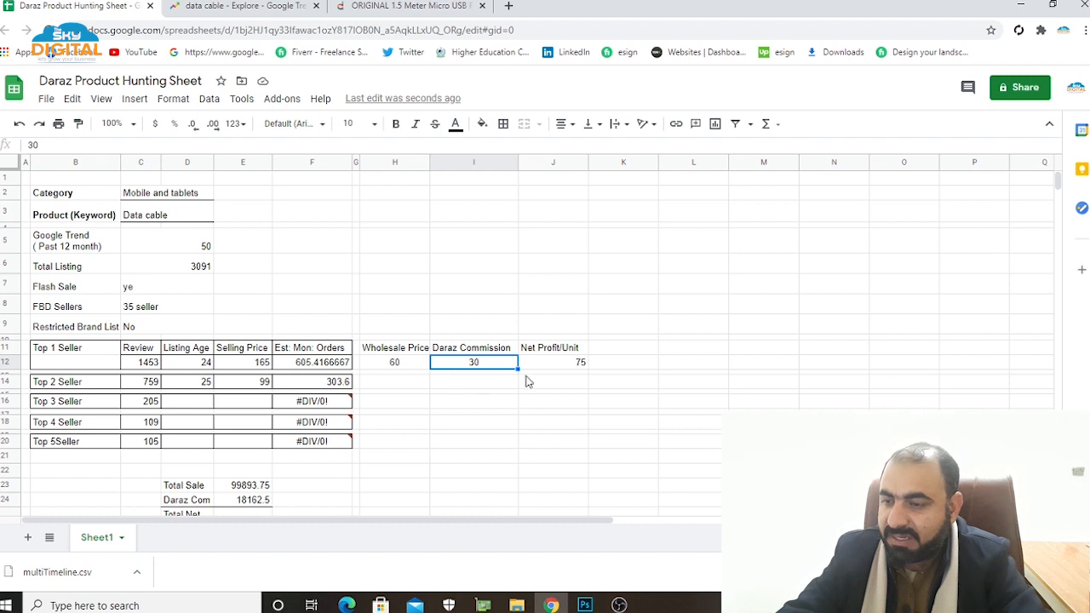
{"action": "left_click", "coordinate": [548, 350]}
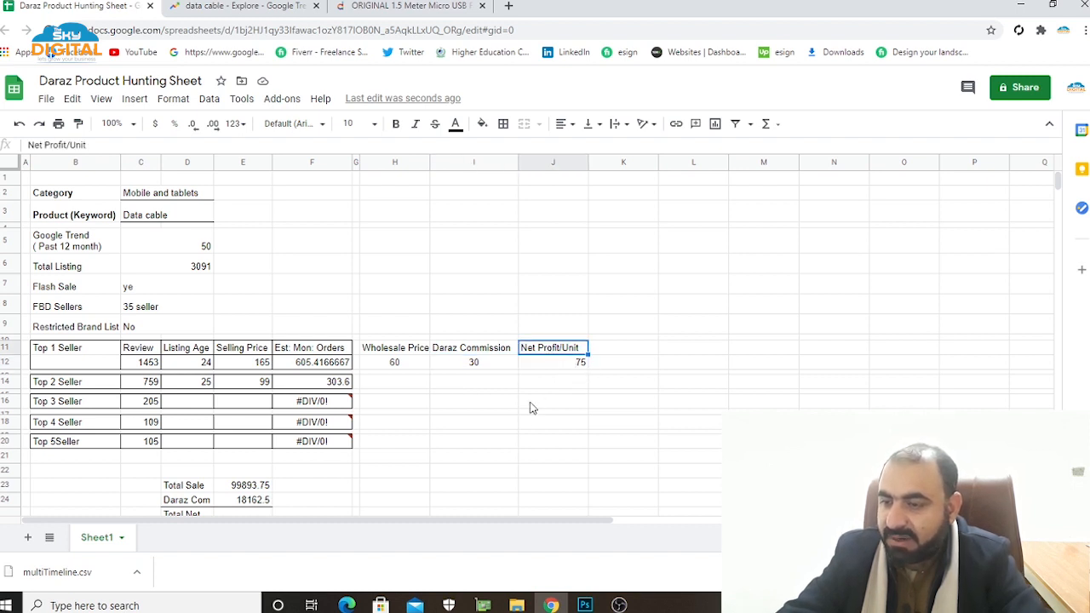
{"action": "scroll", "coordinate": [500, 441], "scroll_direction": "down", "scroll_amount": 2}
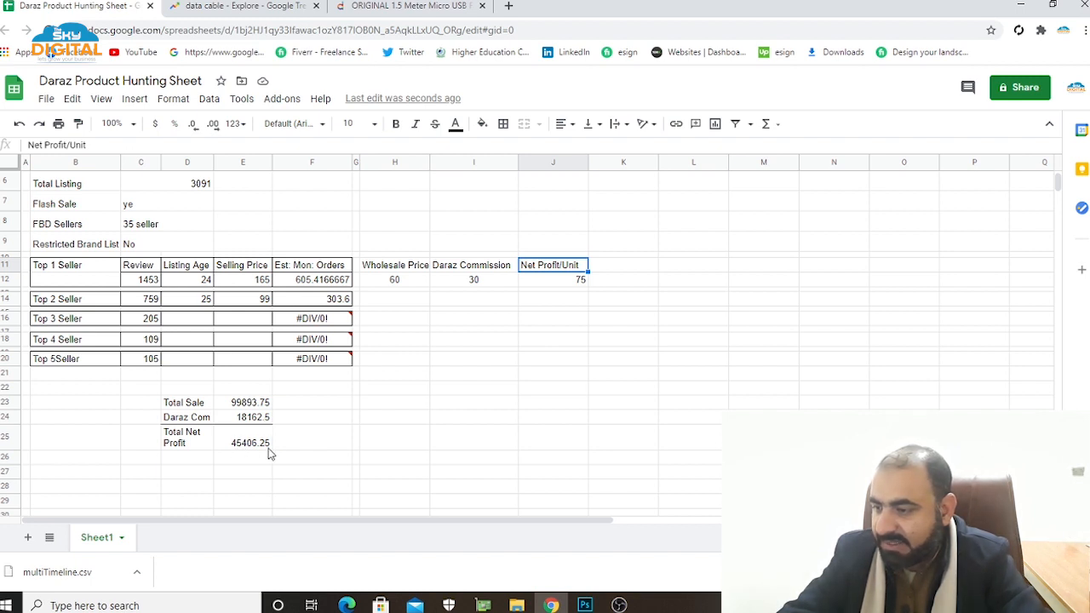
{"action": "left_click", "coordinate": [298, 442]}
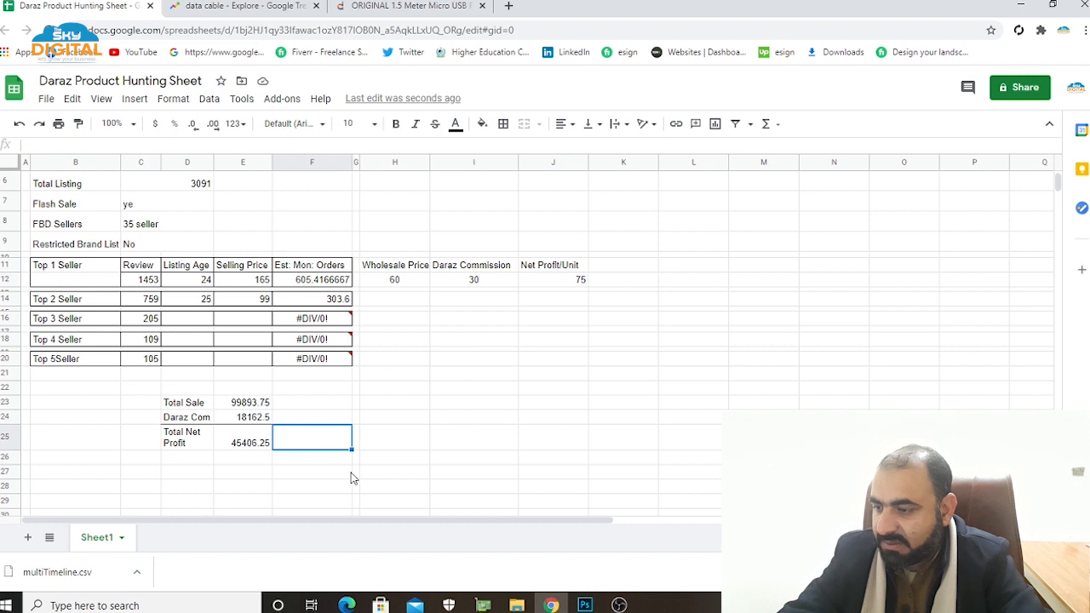
{"action": "scroll", "coordinate": [353, 479], "scroll_direction": "up", "scroll_amount": 2}
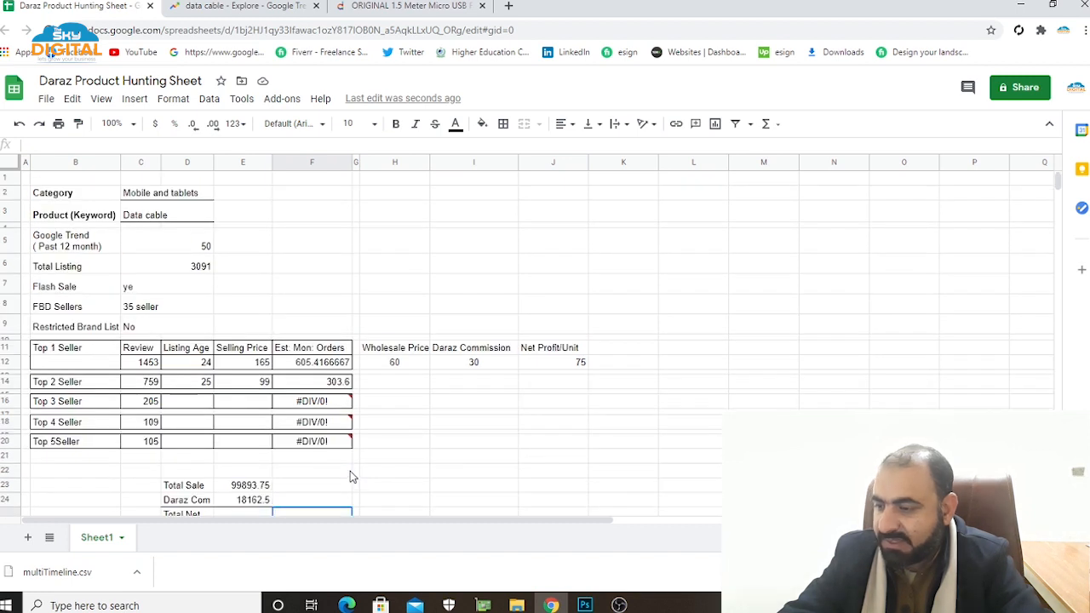